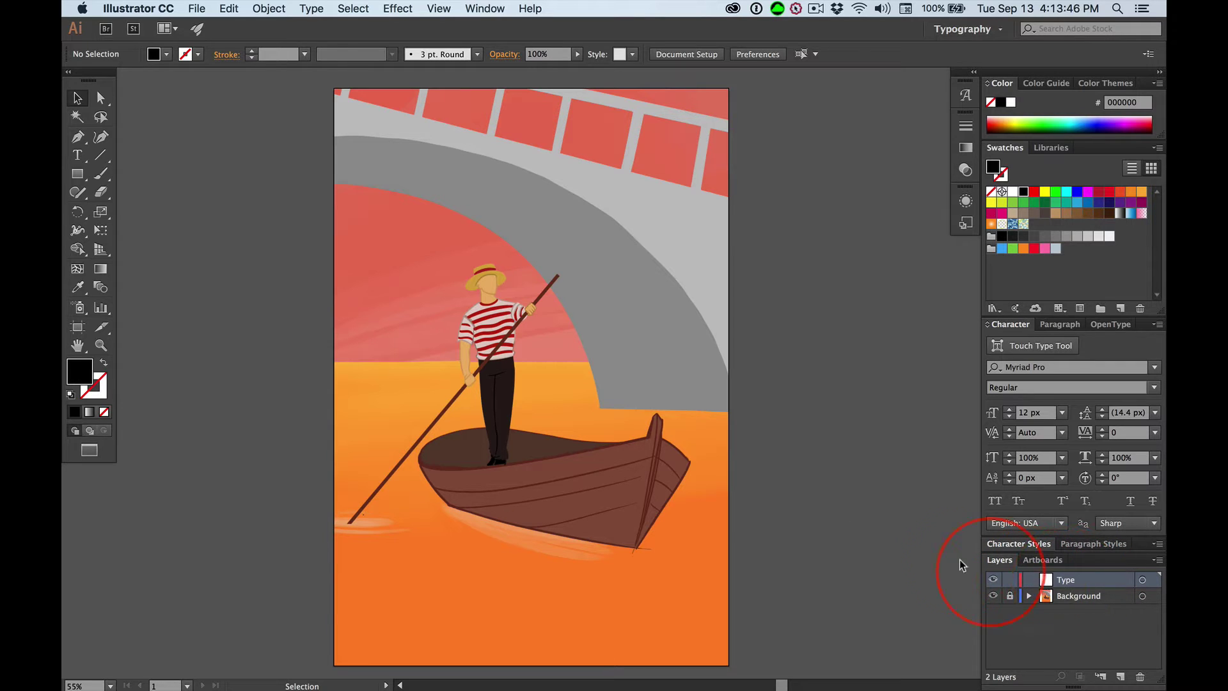
- Add the right-aligned 48 px point text "VALHALLA VOCAL MUSIC PRESENTS" near the artboard's upper-right corner
click(77, 154)
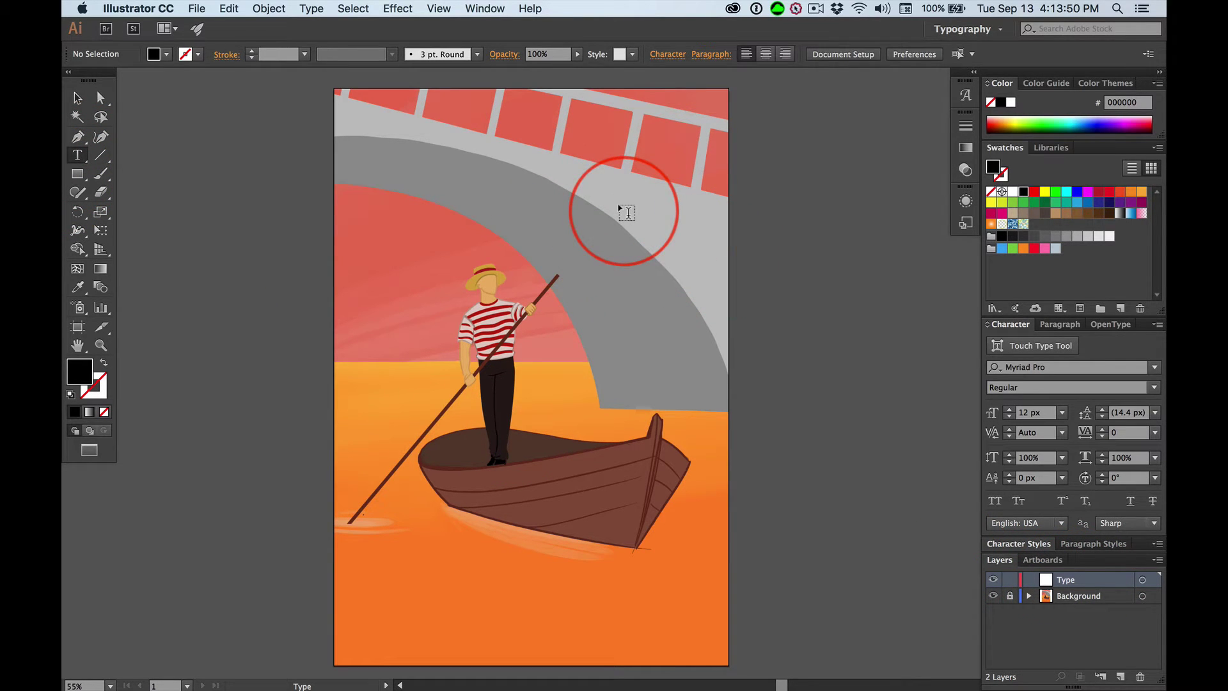
click(700, 107)
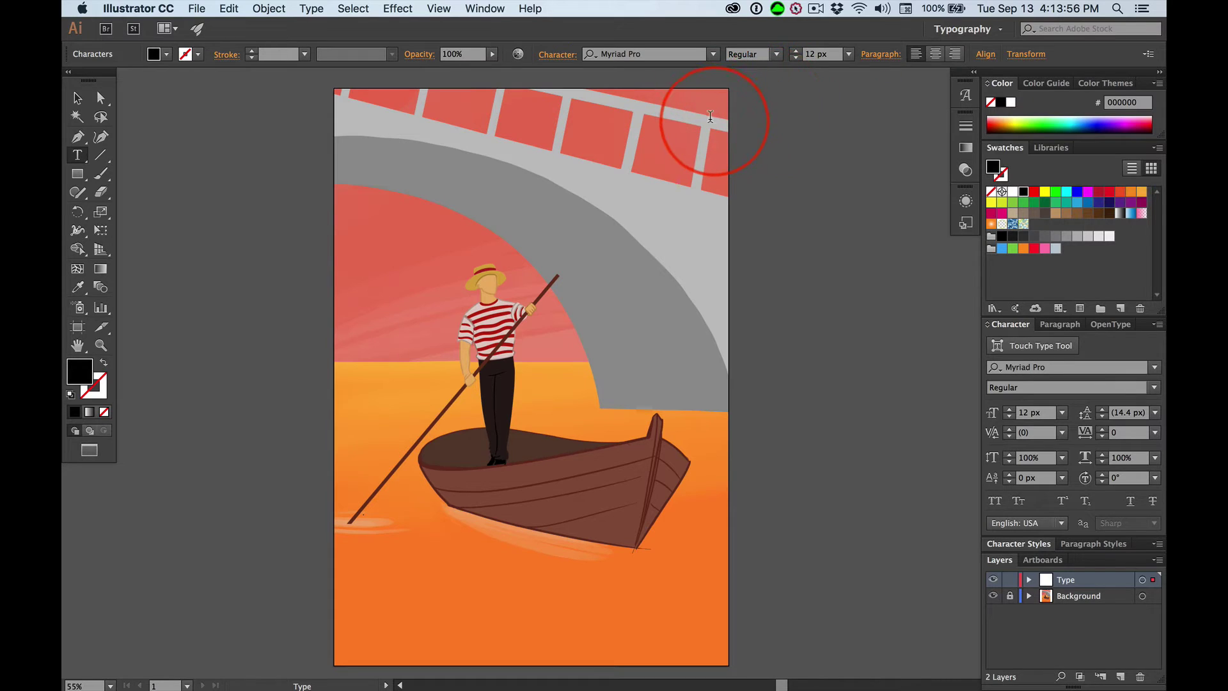
click(849, 54)
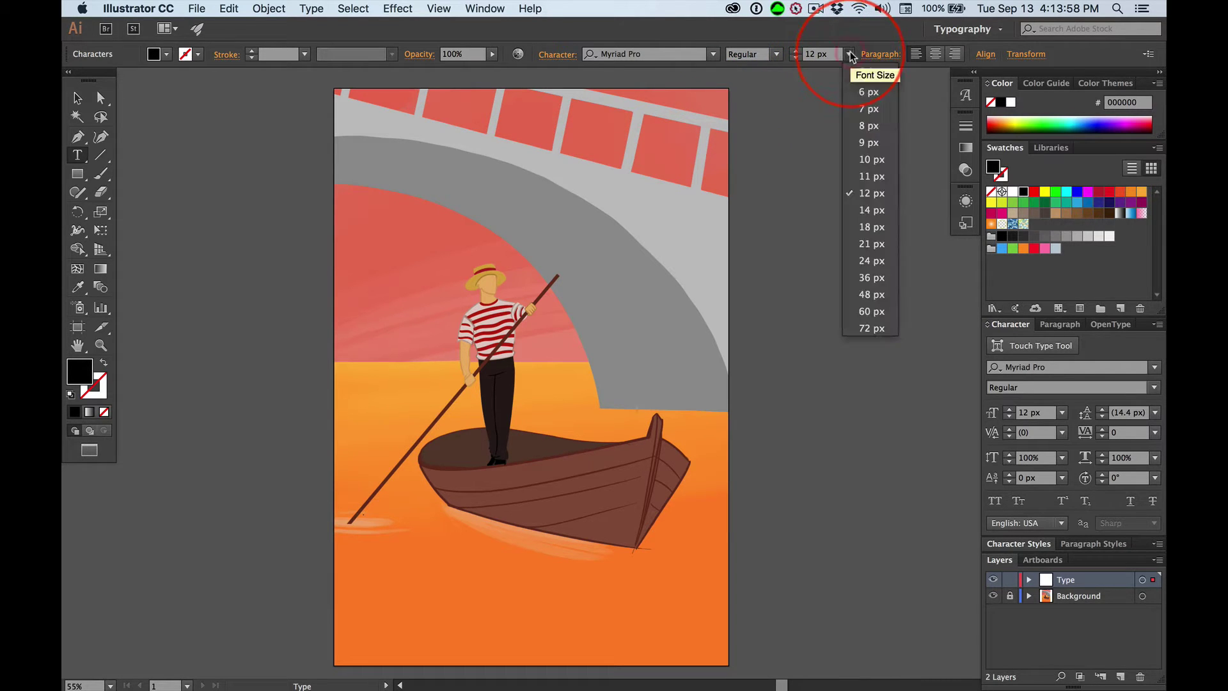
click(871, 294)
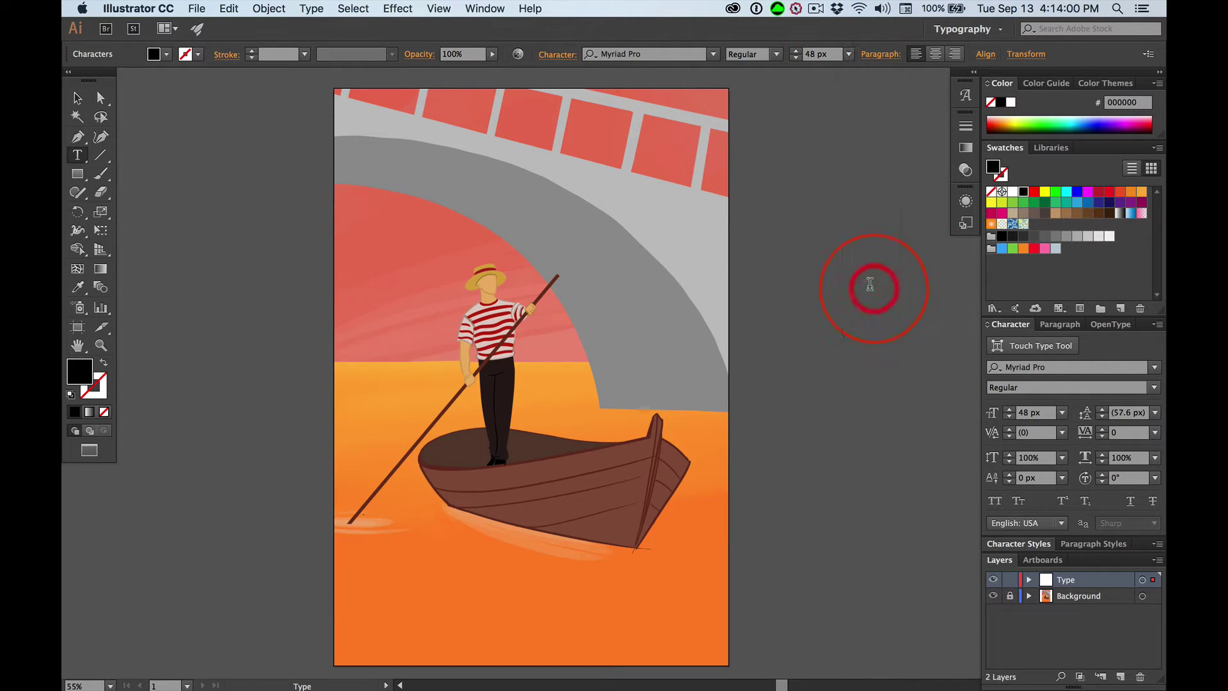
click(713, 111)
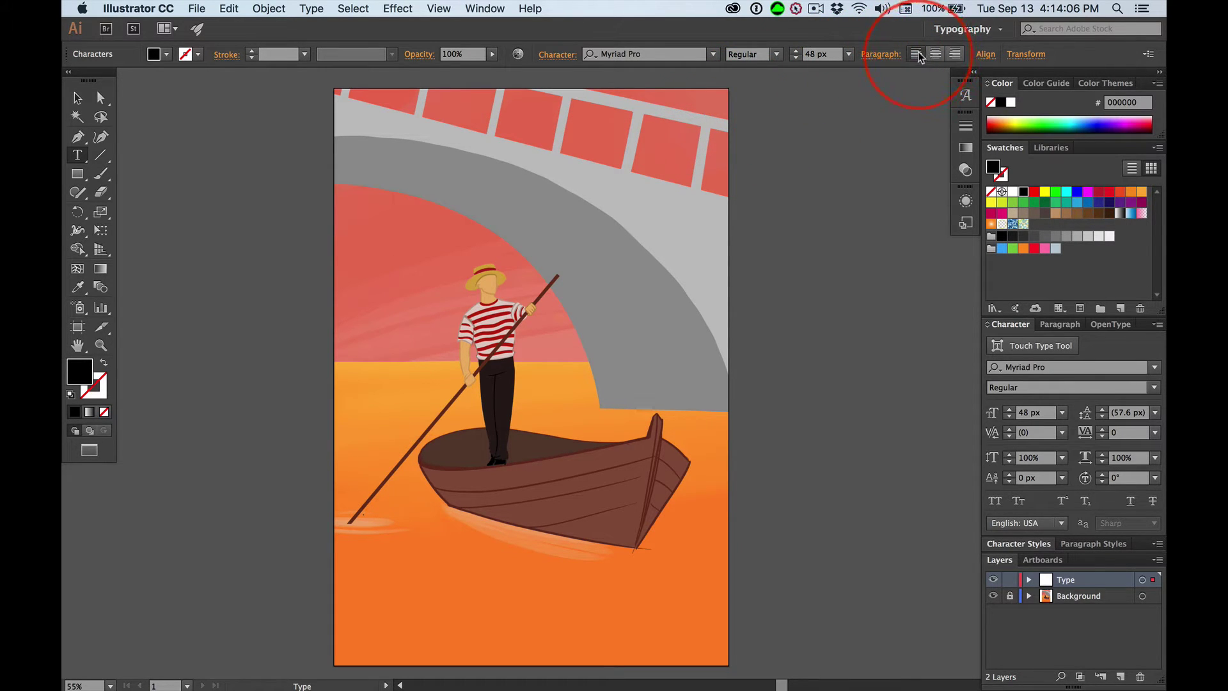
click(955, 56)
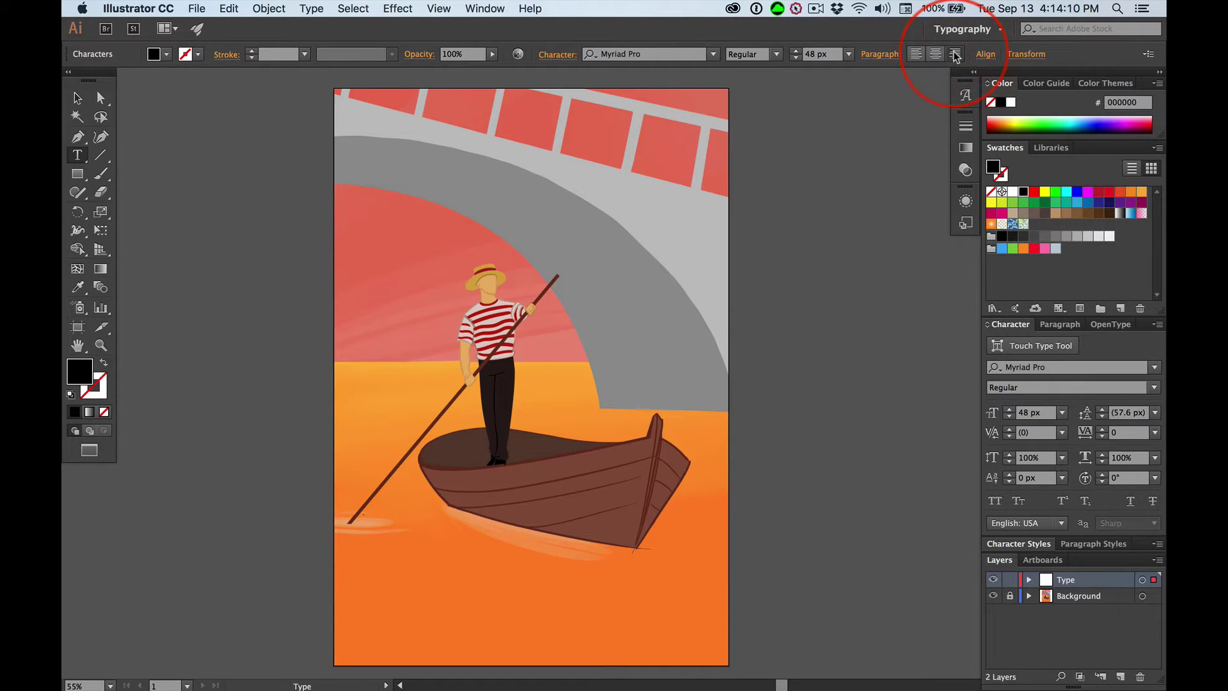
text(VALHALLA VOCAL MUSIC PRESENTS)
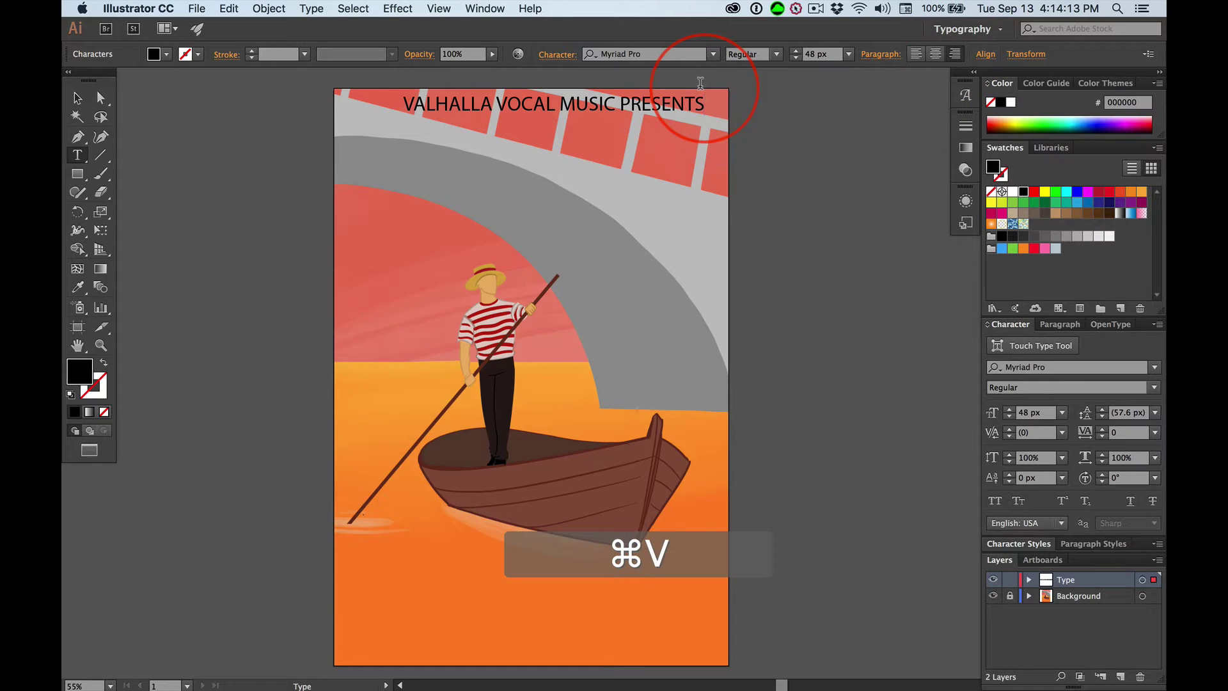
- Reposition the "VALHALLA VOCAL MUSIC PRESENTS" line slightly lower and closer to the artboard's right edge
click(78, 97)
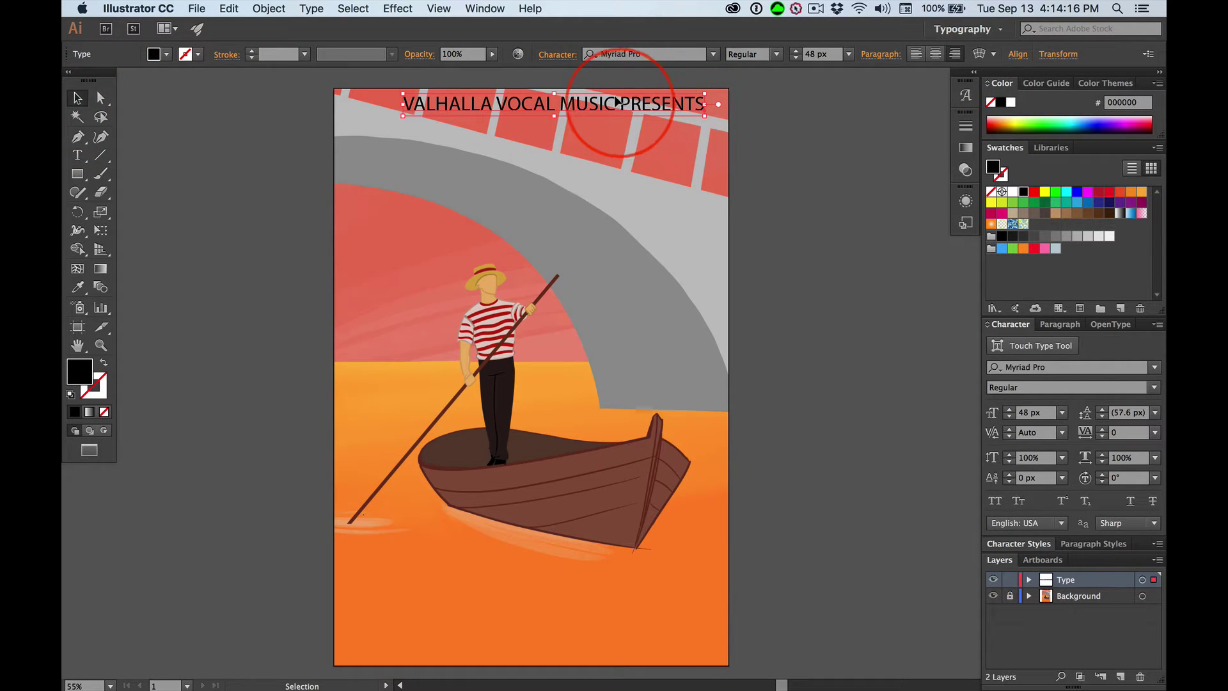
drag(620, 103, 632, 122)
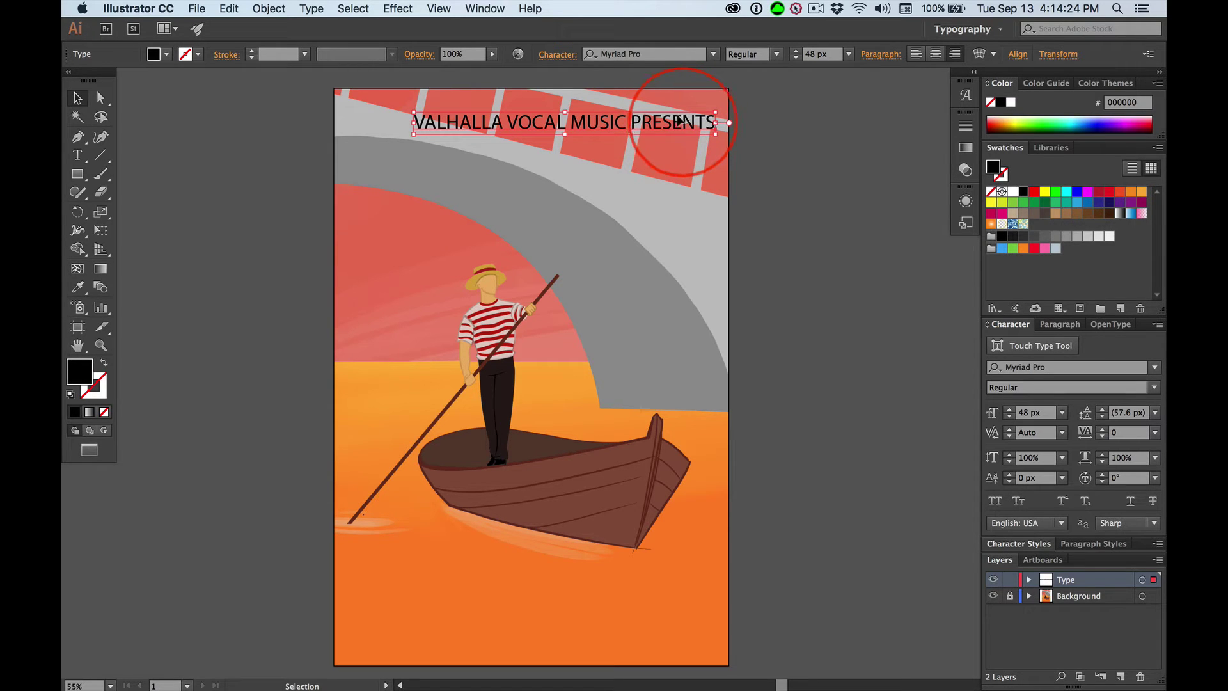
drag(669, 121, 673, 112)
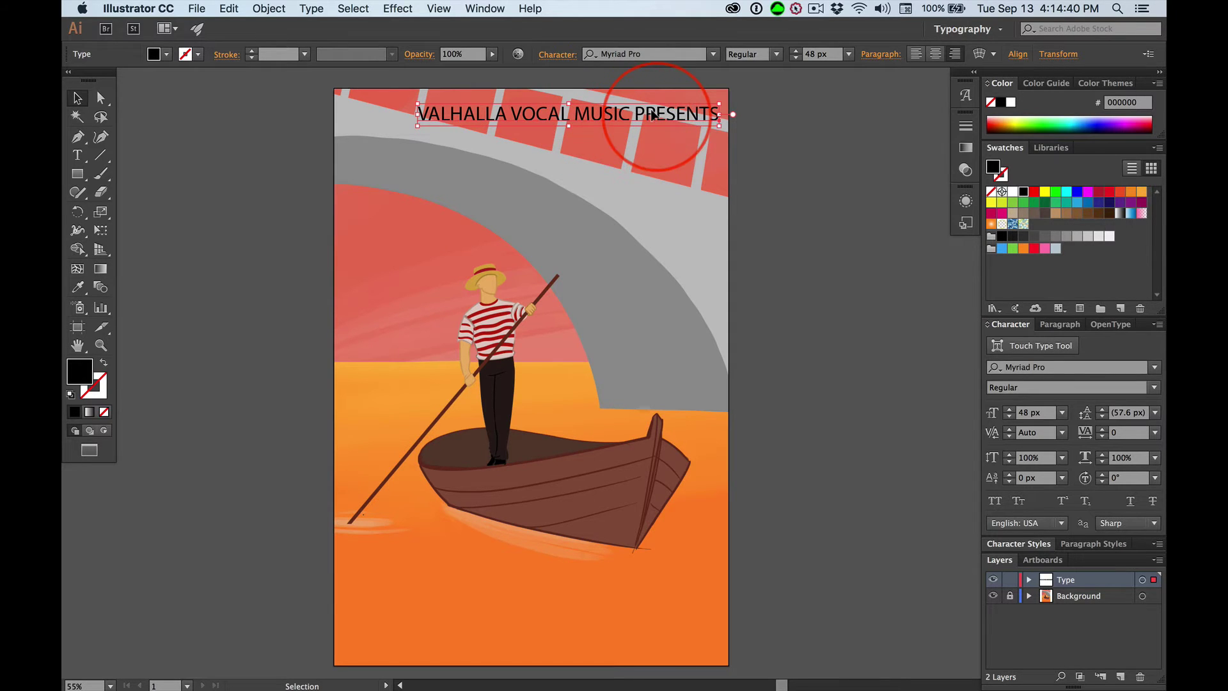
- Duplicate the "VALHALLA VOCAL MUSIC PRESENTS" line straight down, just below the original
click(77, 154)
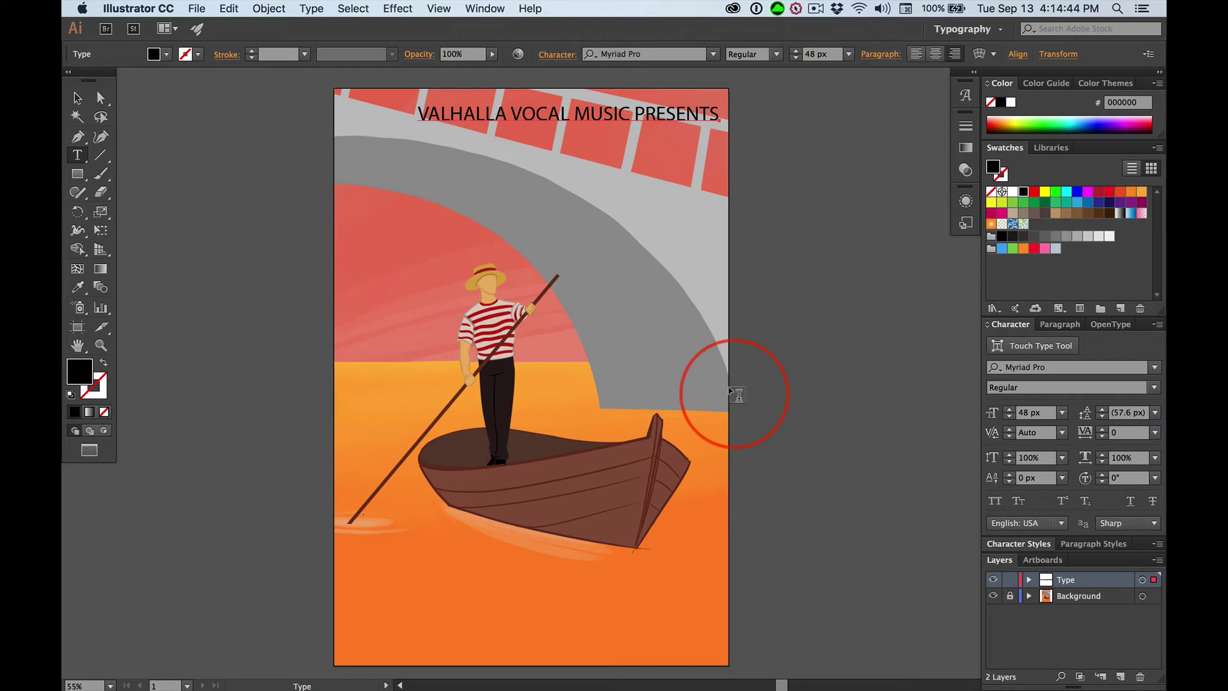
click(78, 97)
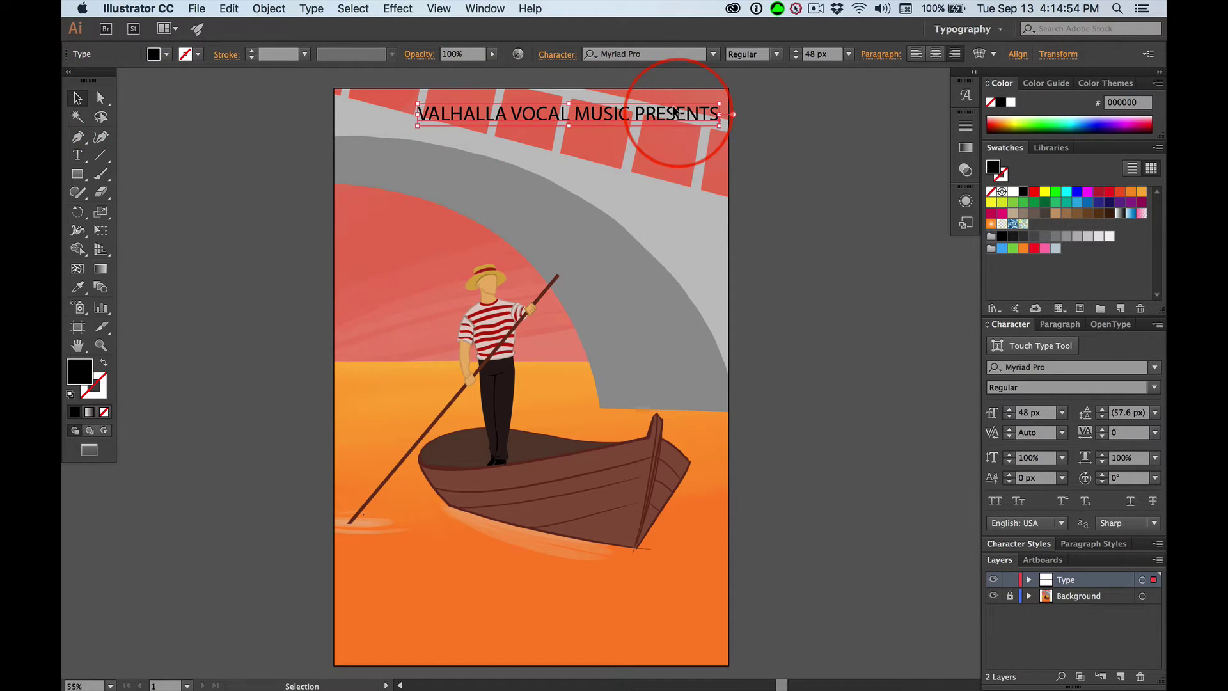
drag(672, 111, 666, 141)
key(alt)
key(shift)
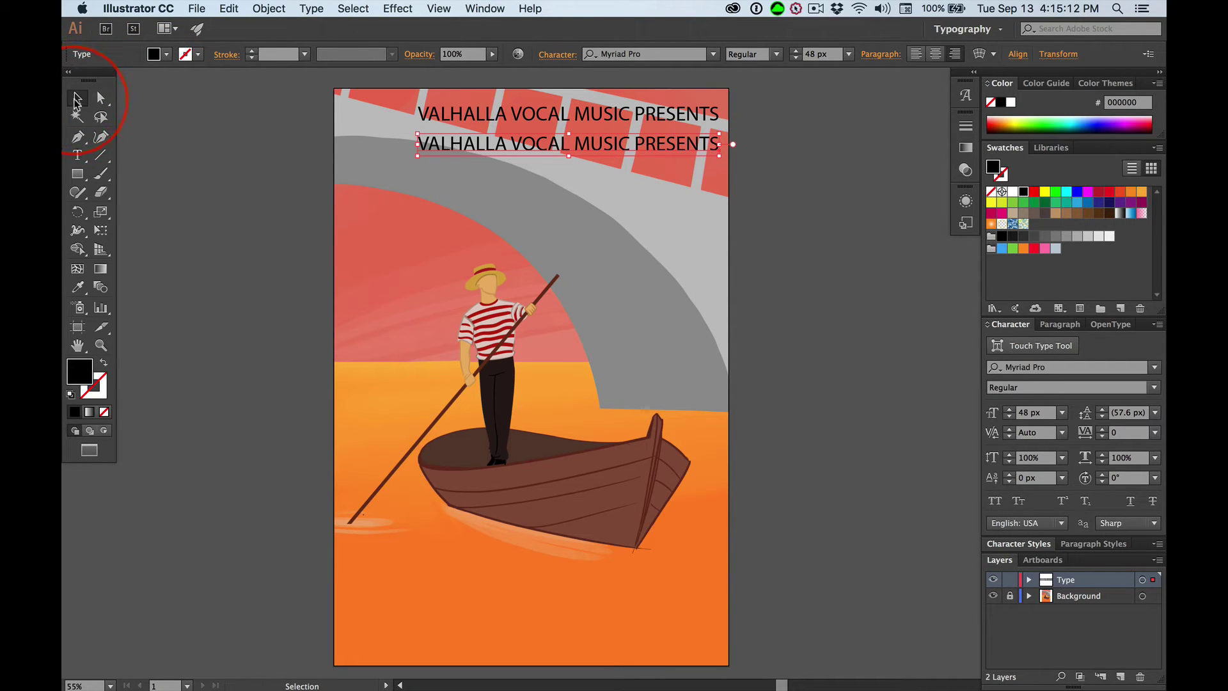
- Replace the wording of the duplicated lower line with "FALL CONCERT"
double_click(488, 138)
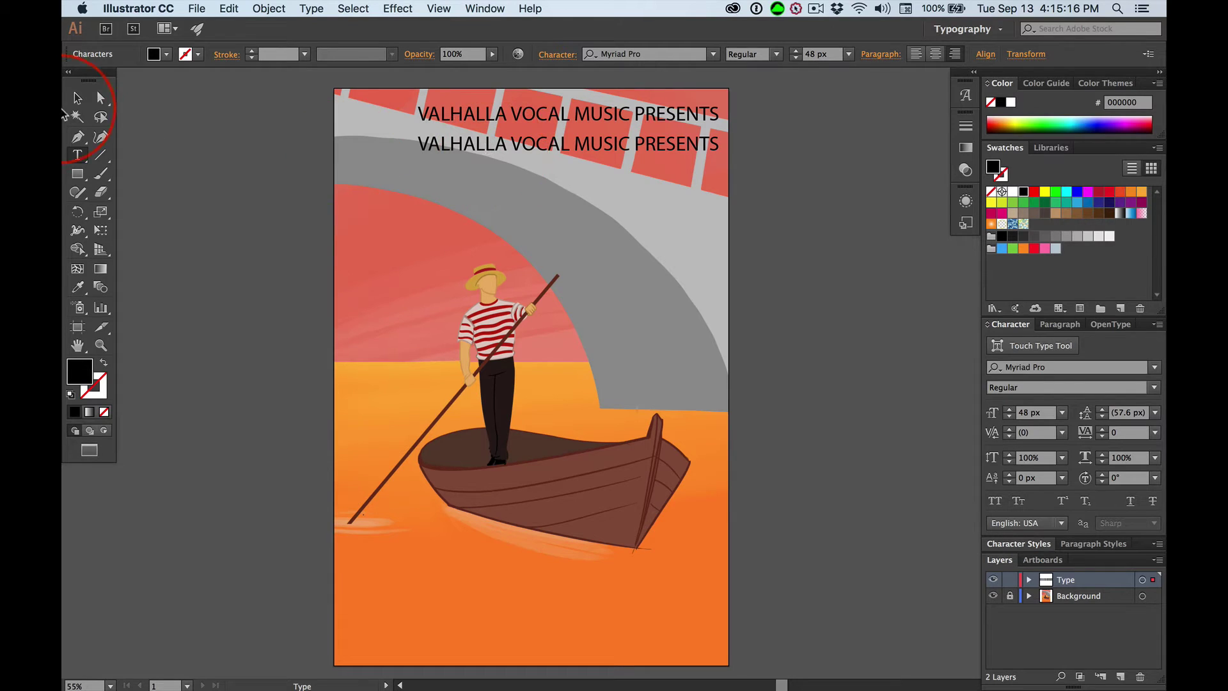
click(76, 100)
click(439, 128)
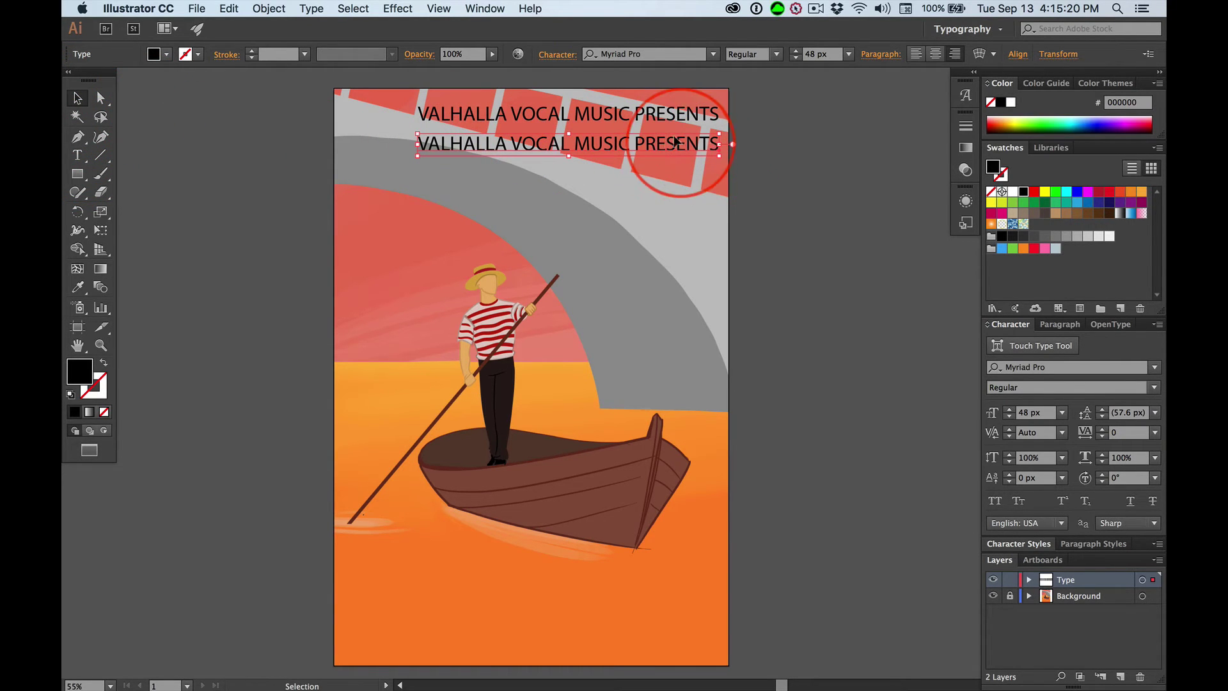
triple_click(435, 138)
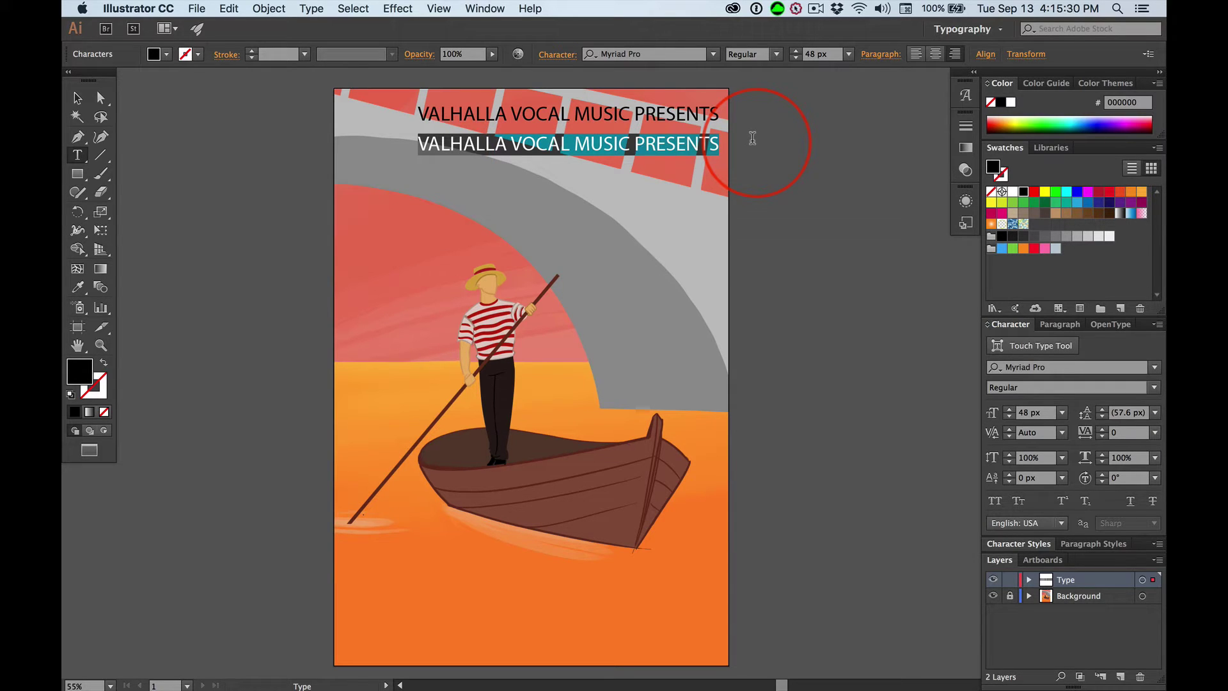
text(FALL)
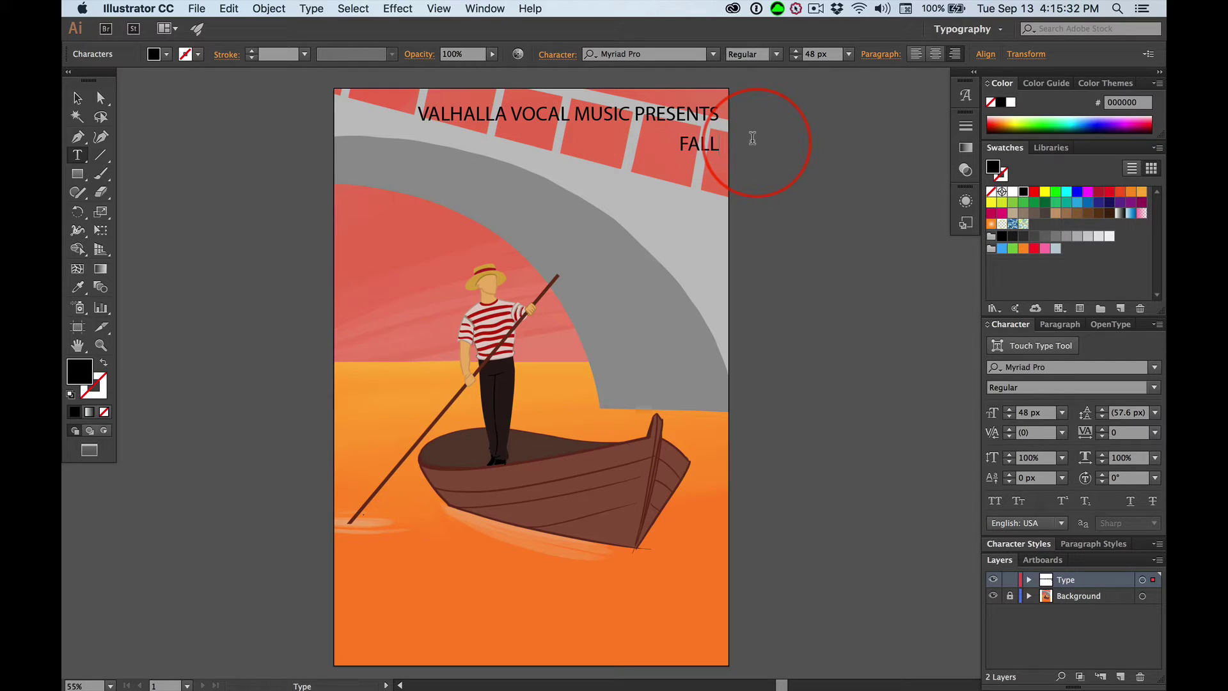
text( CONC)
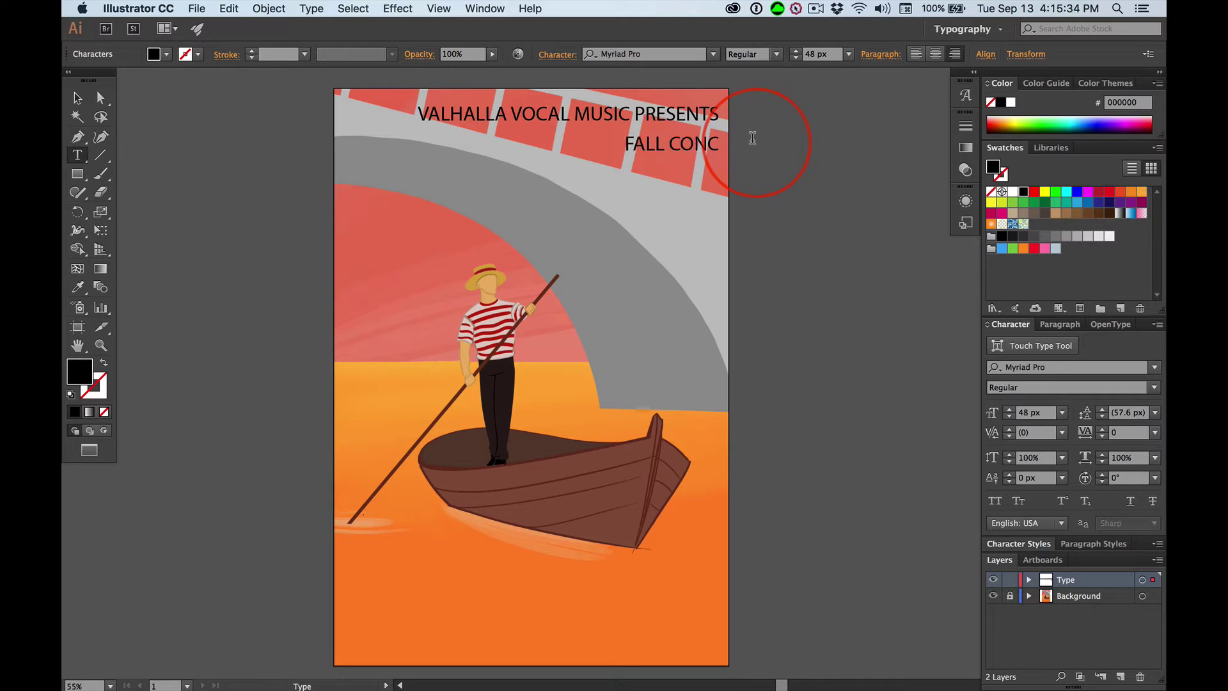
text(ERT)
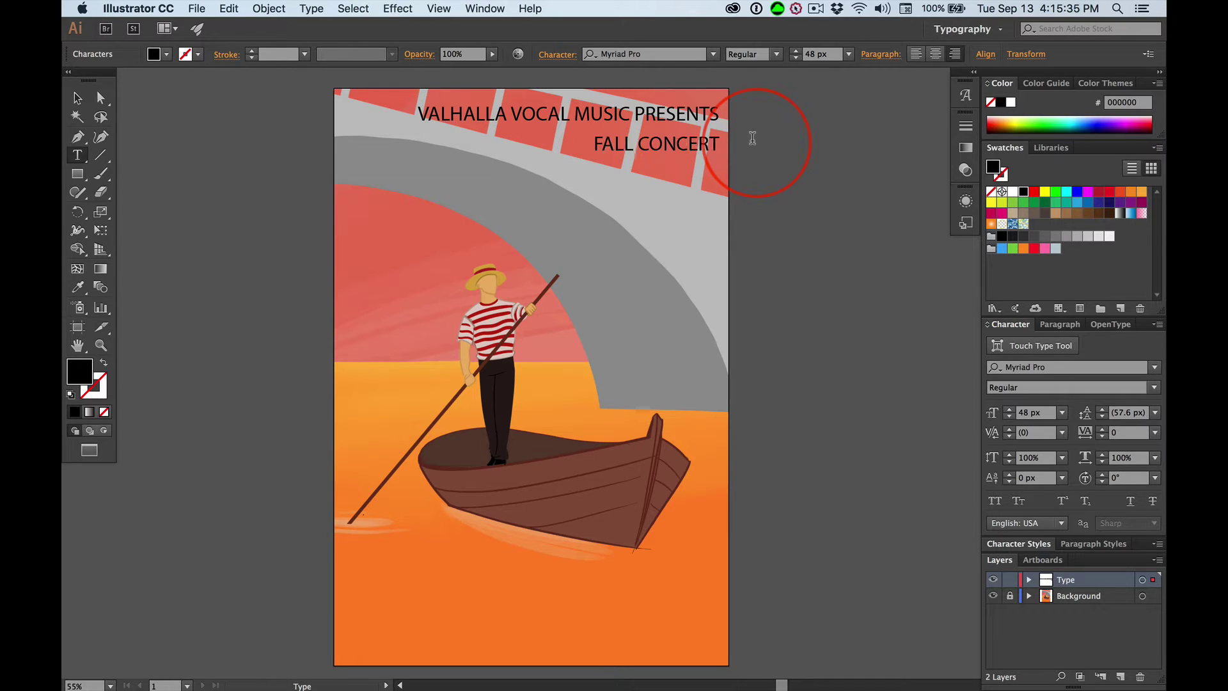
- Browse the fonts on the "FALL CONCERT" text and set it to Newston-Regular
click(78, 98)
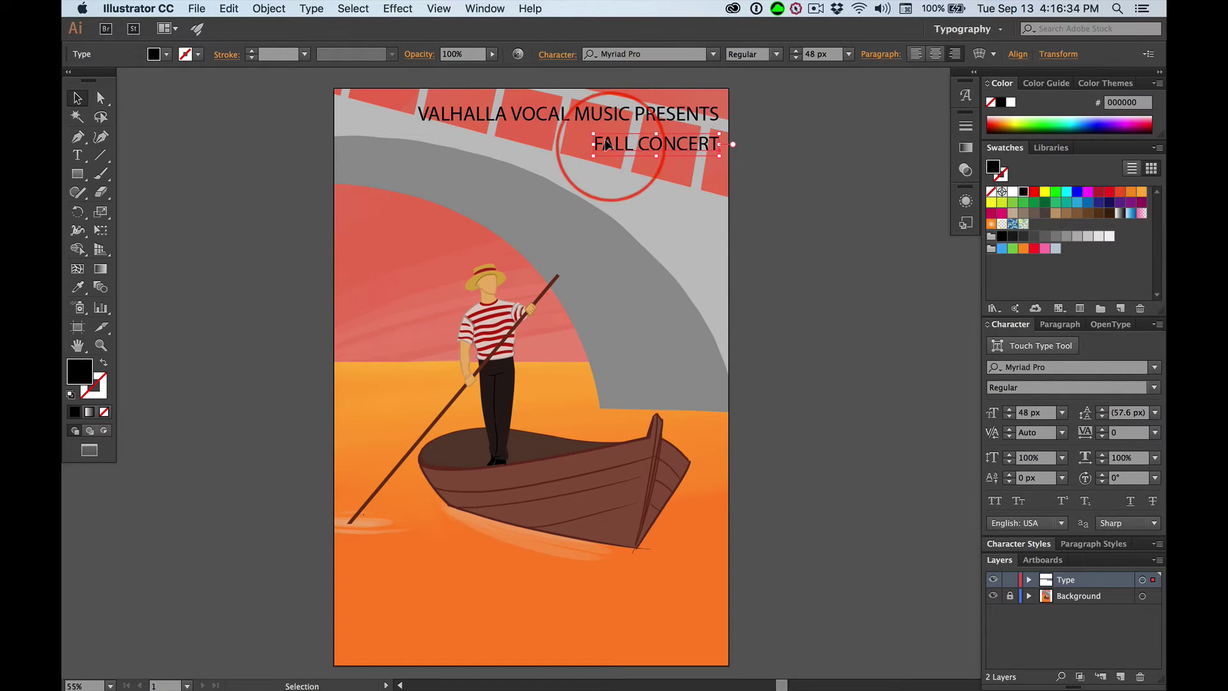
click(76, 99)
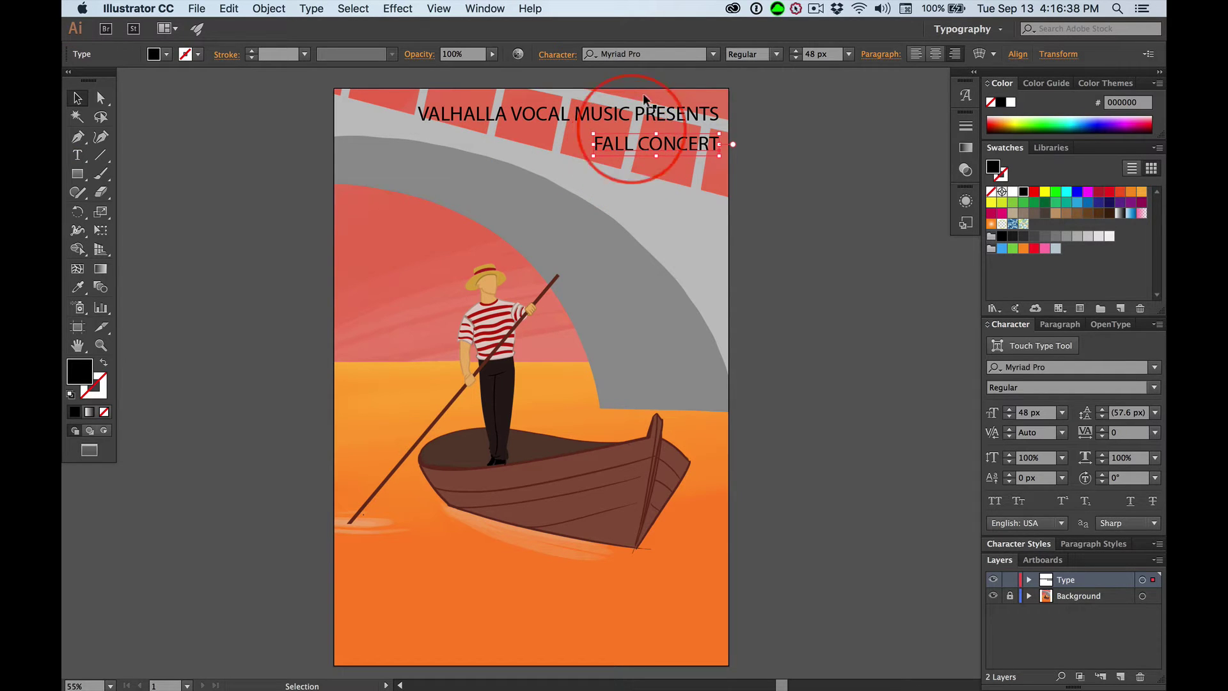
click(608, 54)
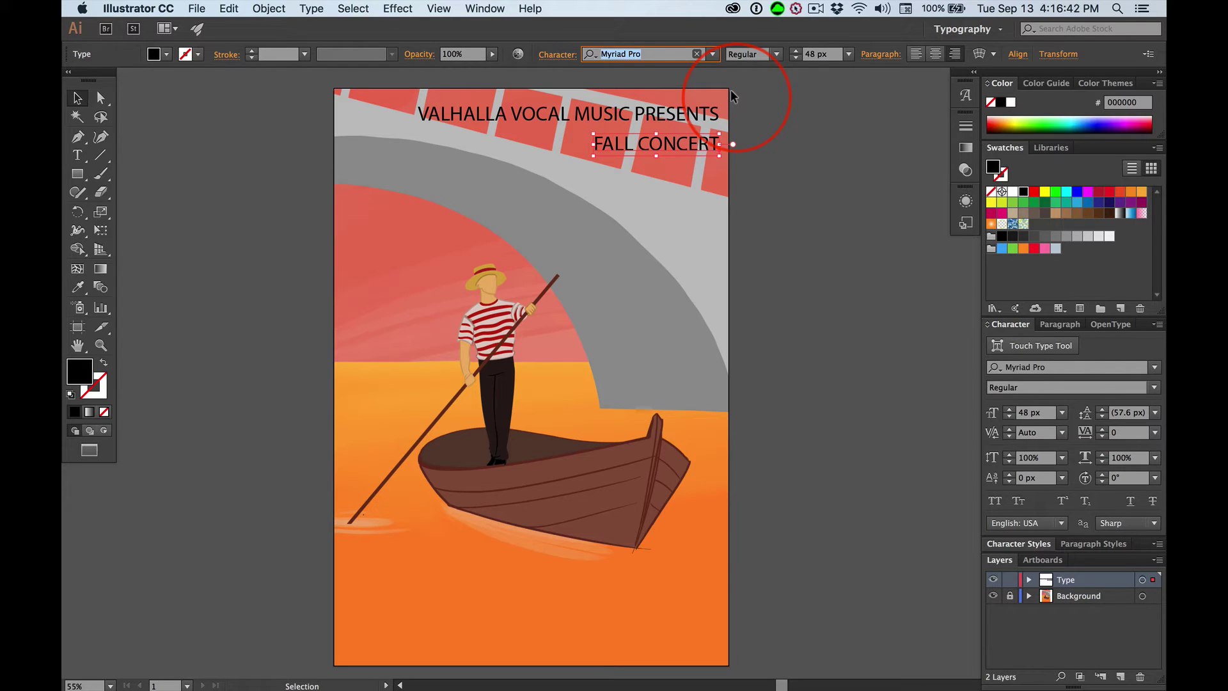
text(Nabila)
key(Down)
key(Down)
key(Down)
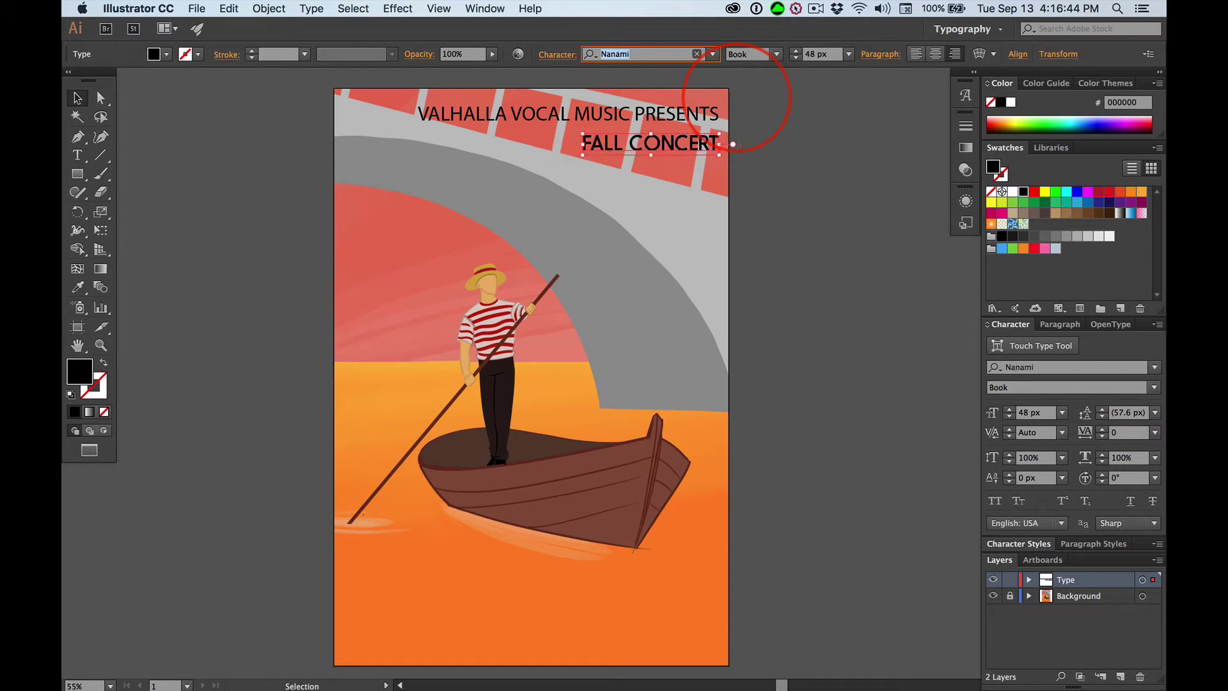
key(Down)
key(Down)
key(Down)
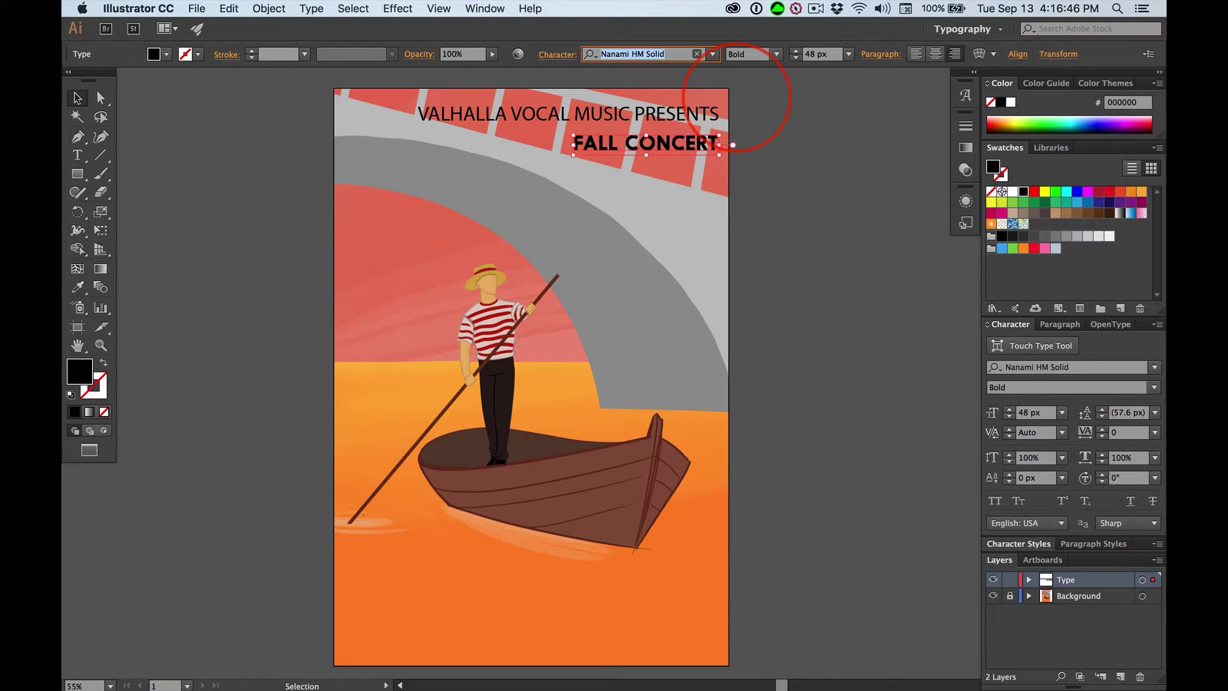
key(Down)
key(Down)
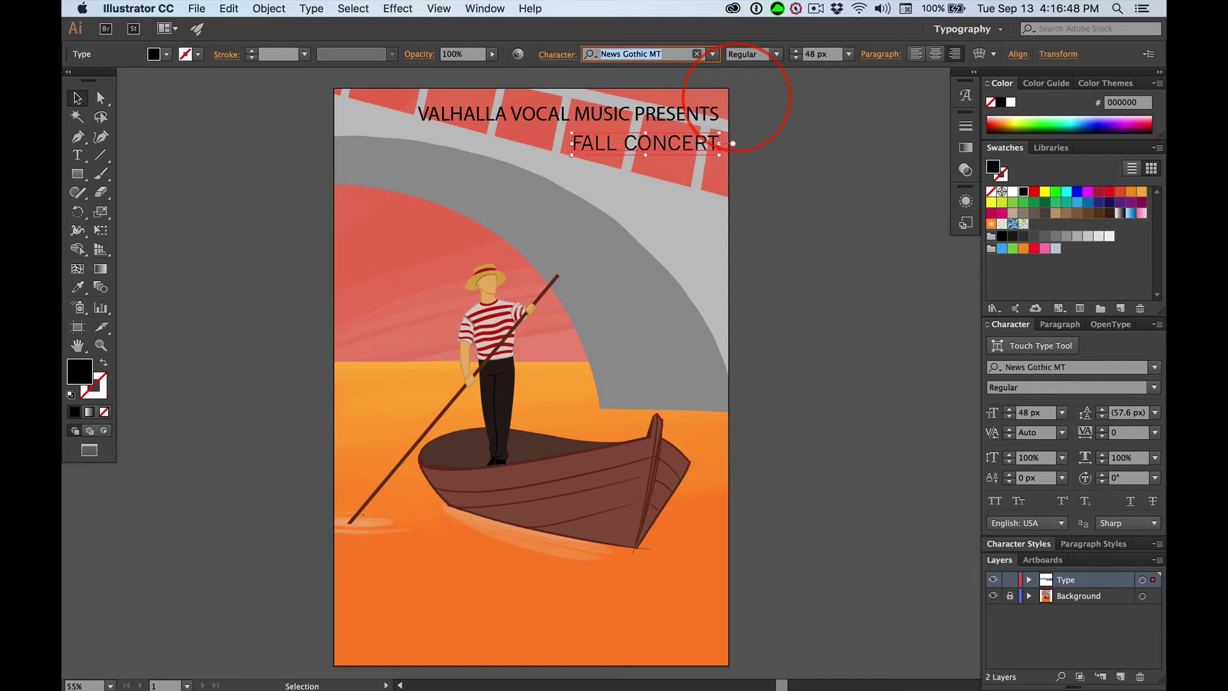
key(Down)
key(Up)
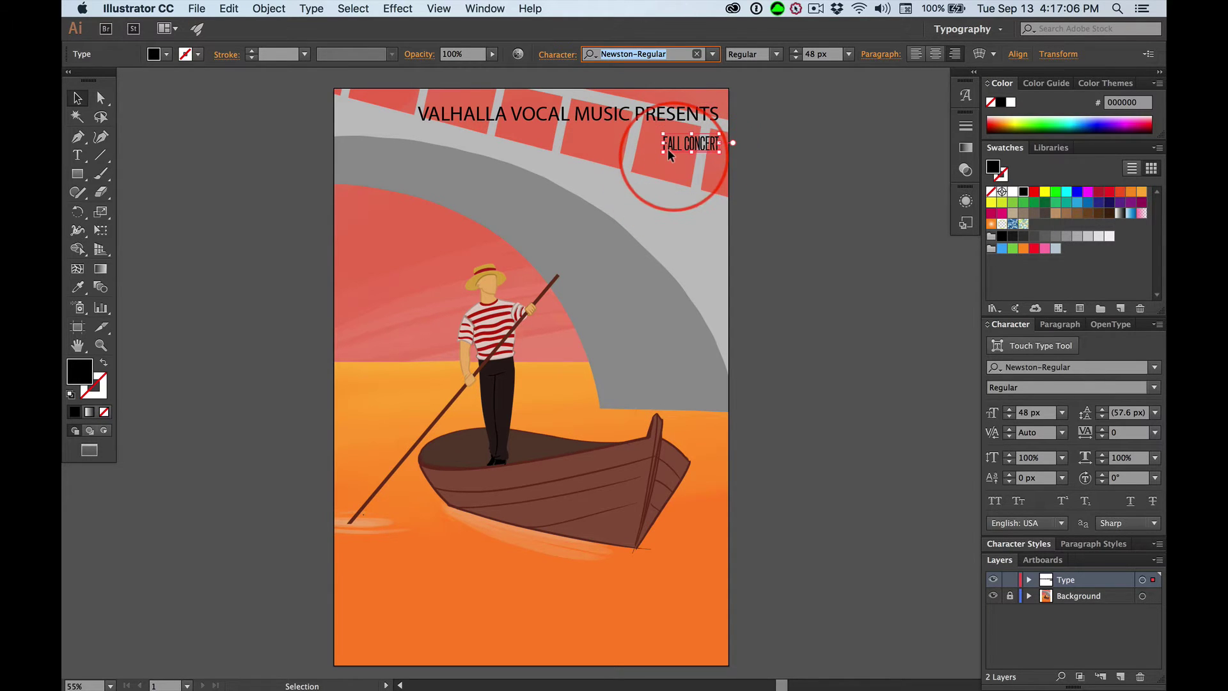
- Set the "FALL CONCERT" font size to 250 px and move the text straight down beneath the "VALHALLA VOCAL MUSIC PRESENTS" line
click(814, 53)
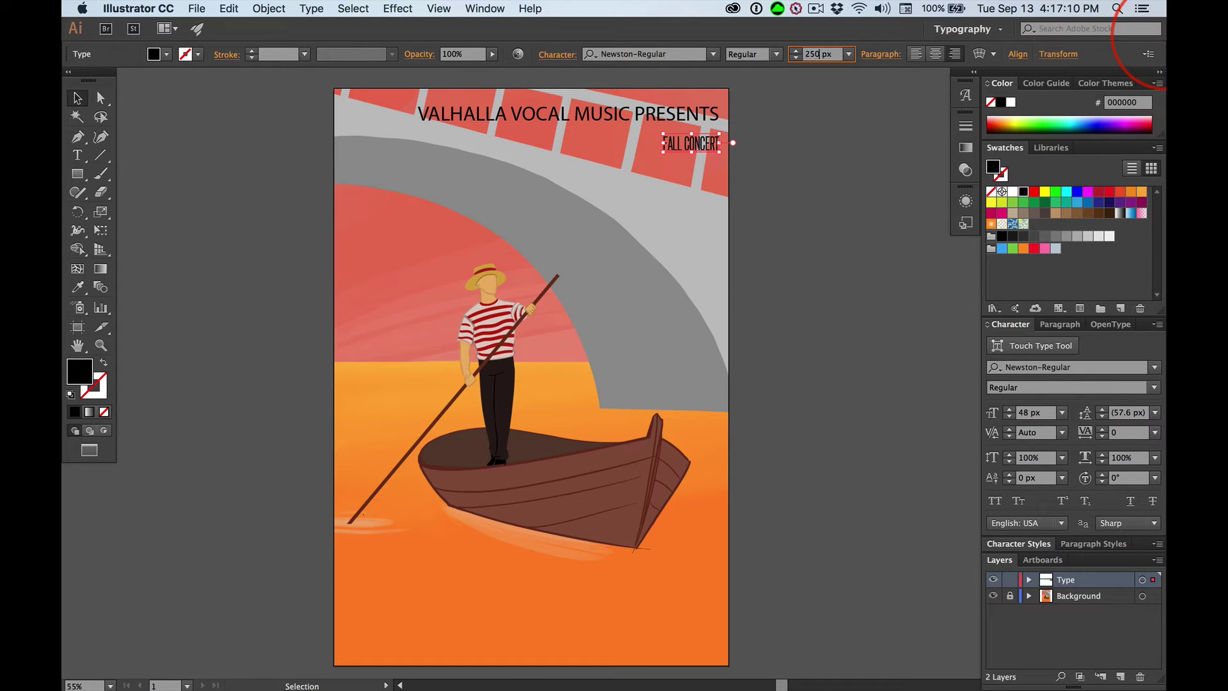
key(Return)
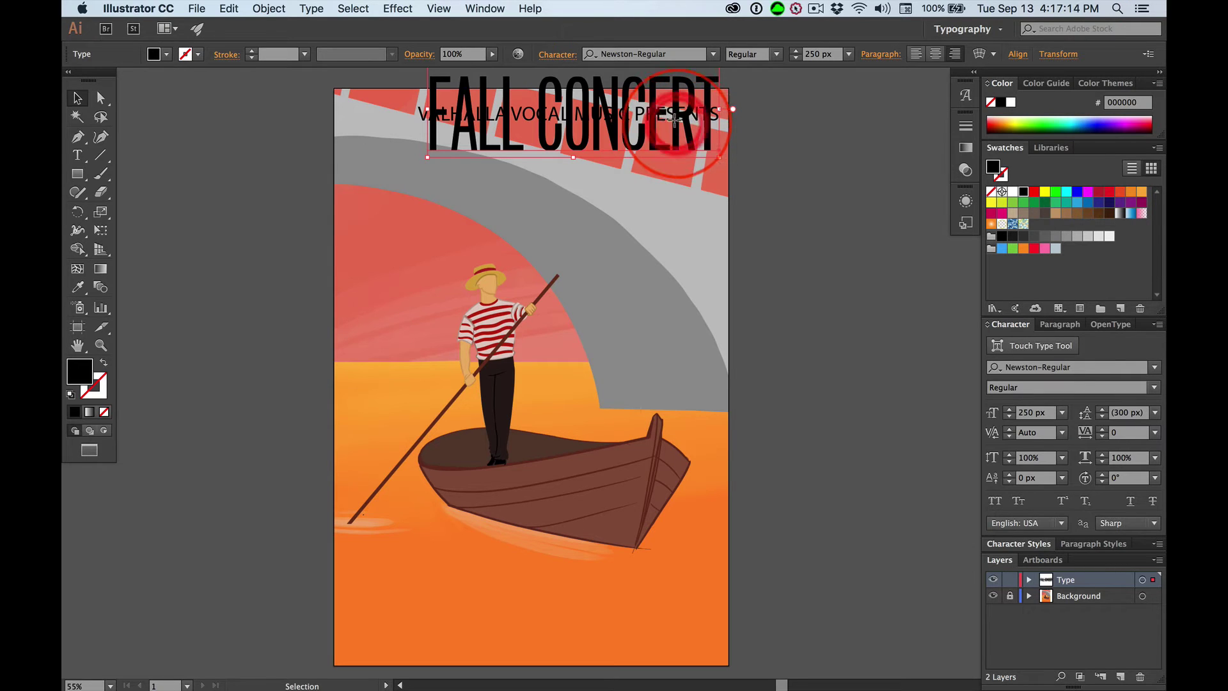
drag(672, 118, 681, 173)
key(shift)
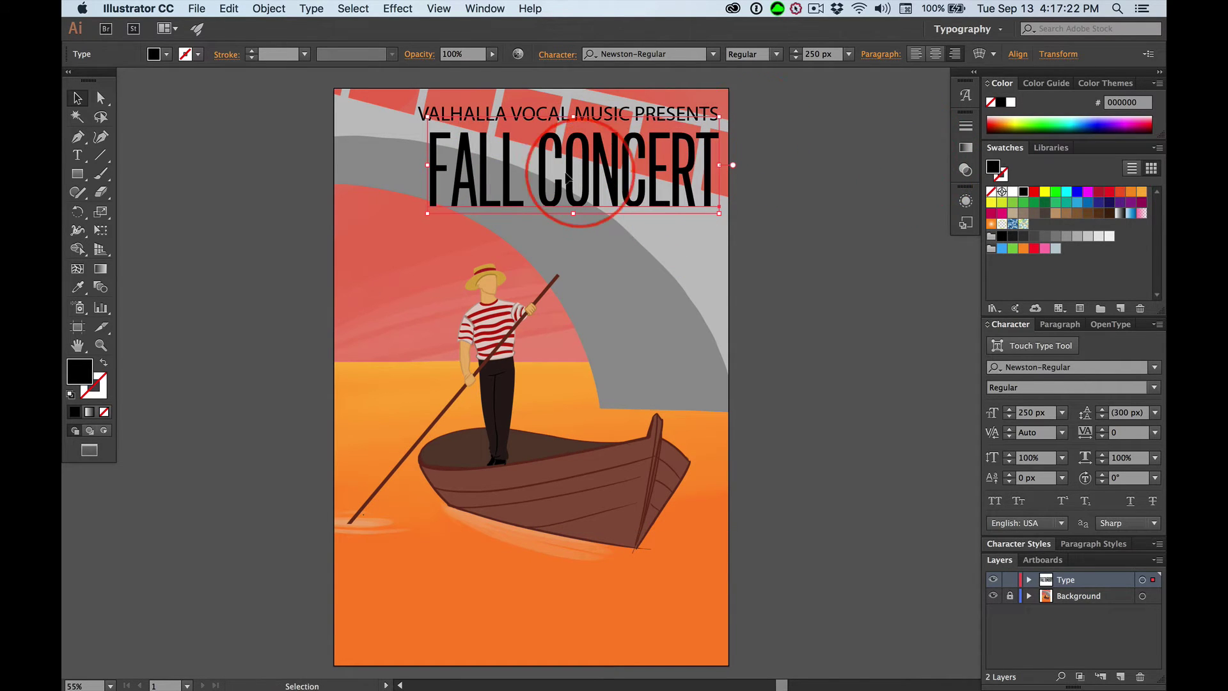
- Try the "FALL CONCERT" text at 325 px, and settle on a font size of 280 px
click(813, 54)
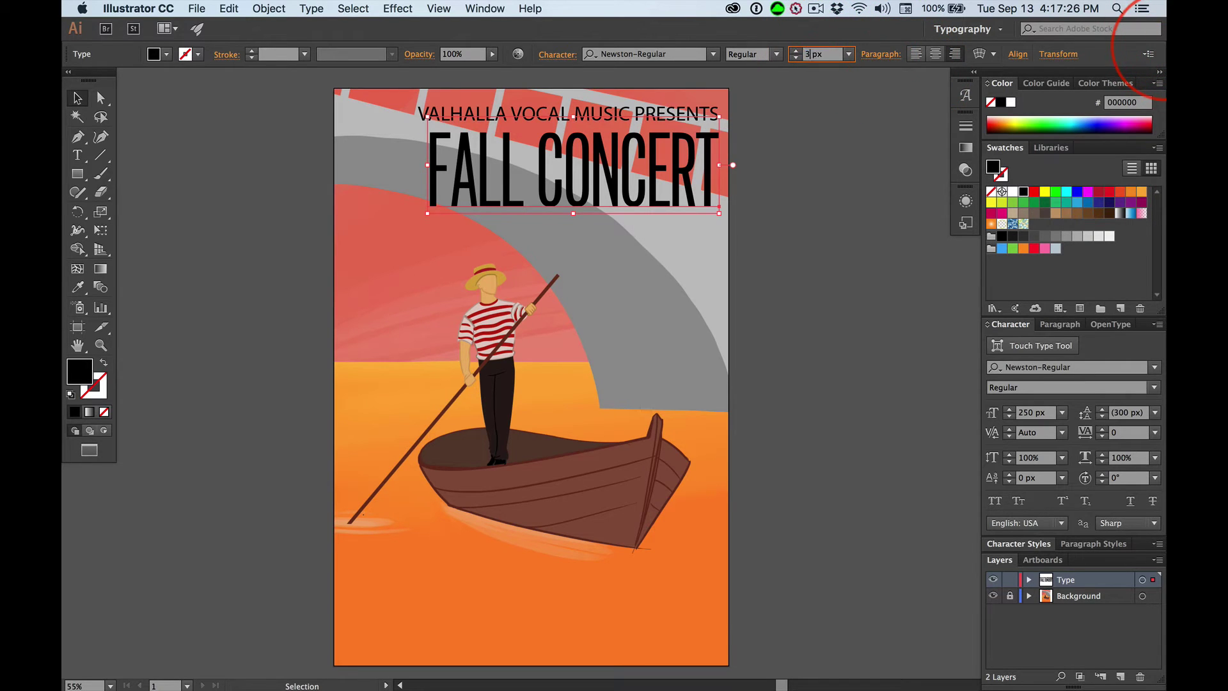
key(Return)
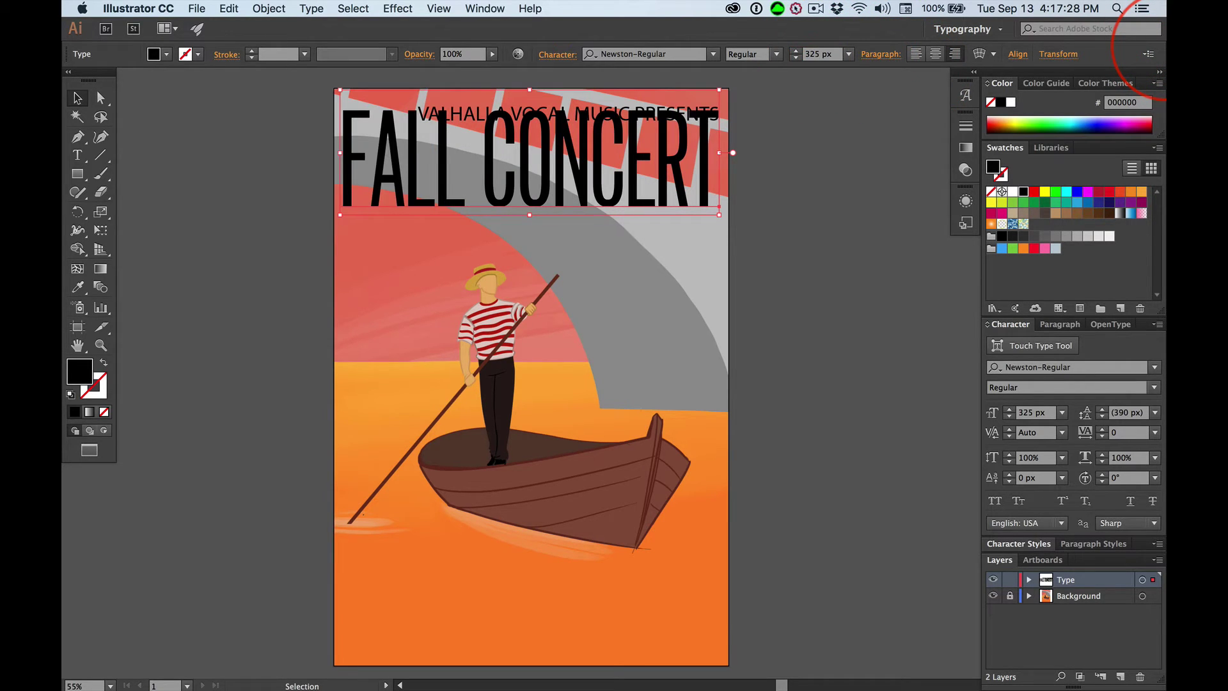
click(813, 54)
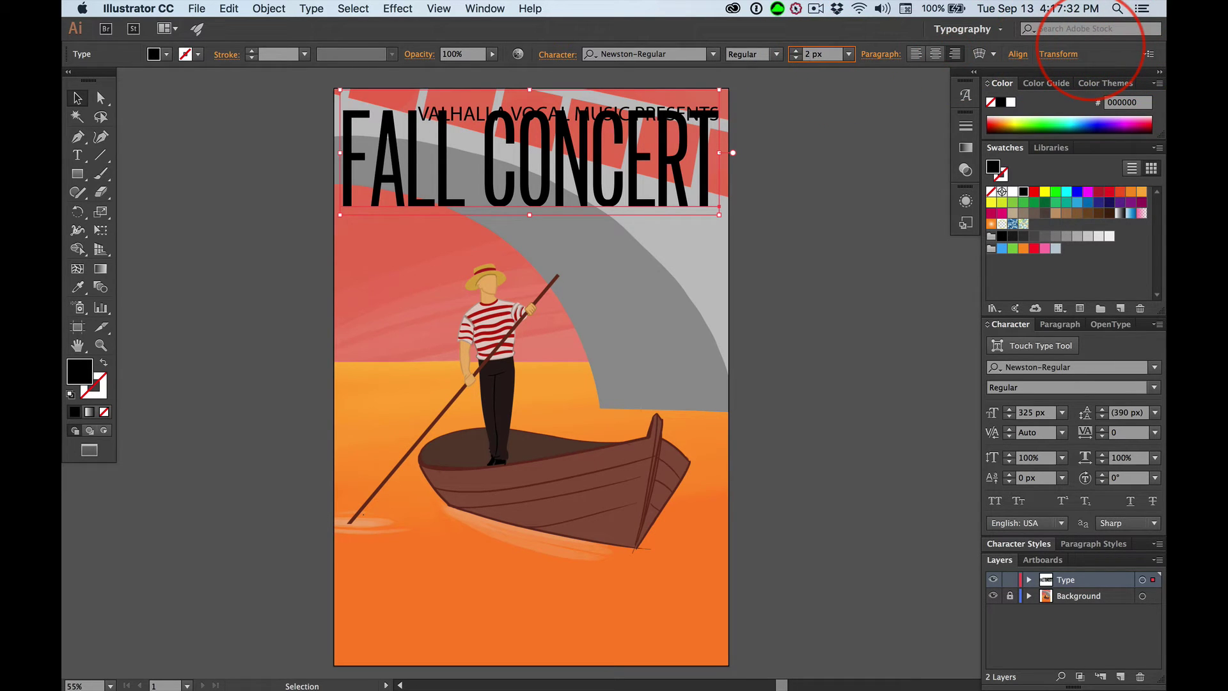
key(Return)
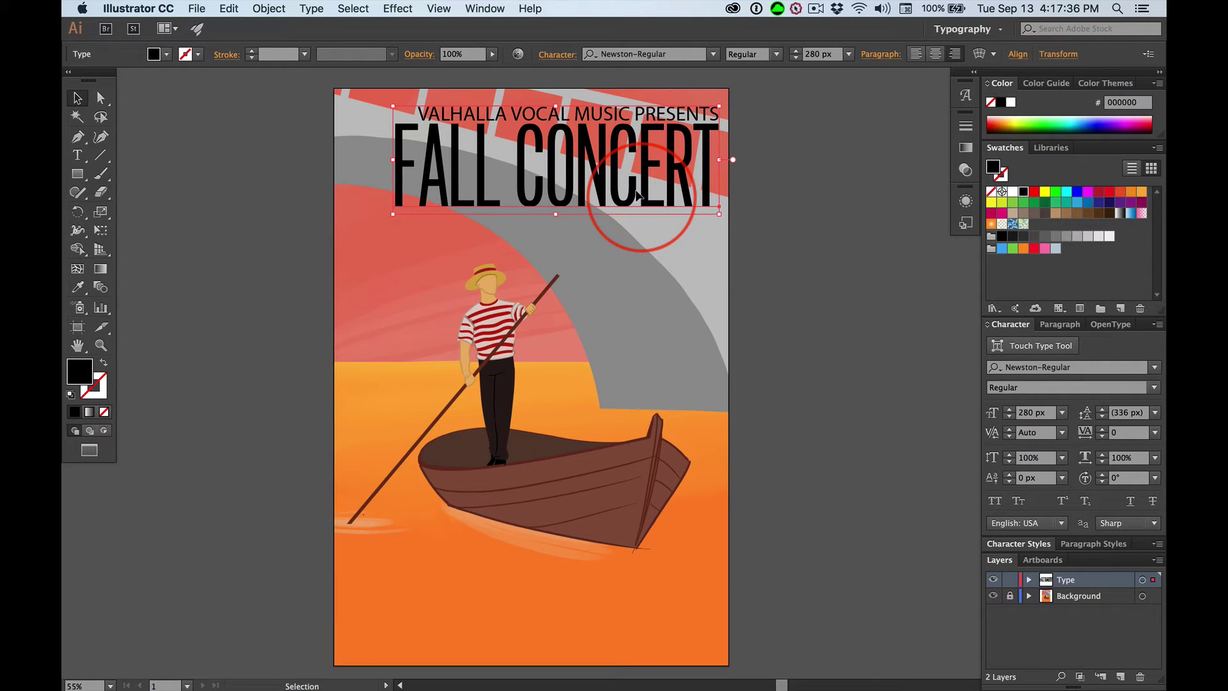
- Fine-tune the "FALL CONCERT" font size in small increments to 284 px
key(shift)
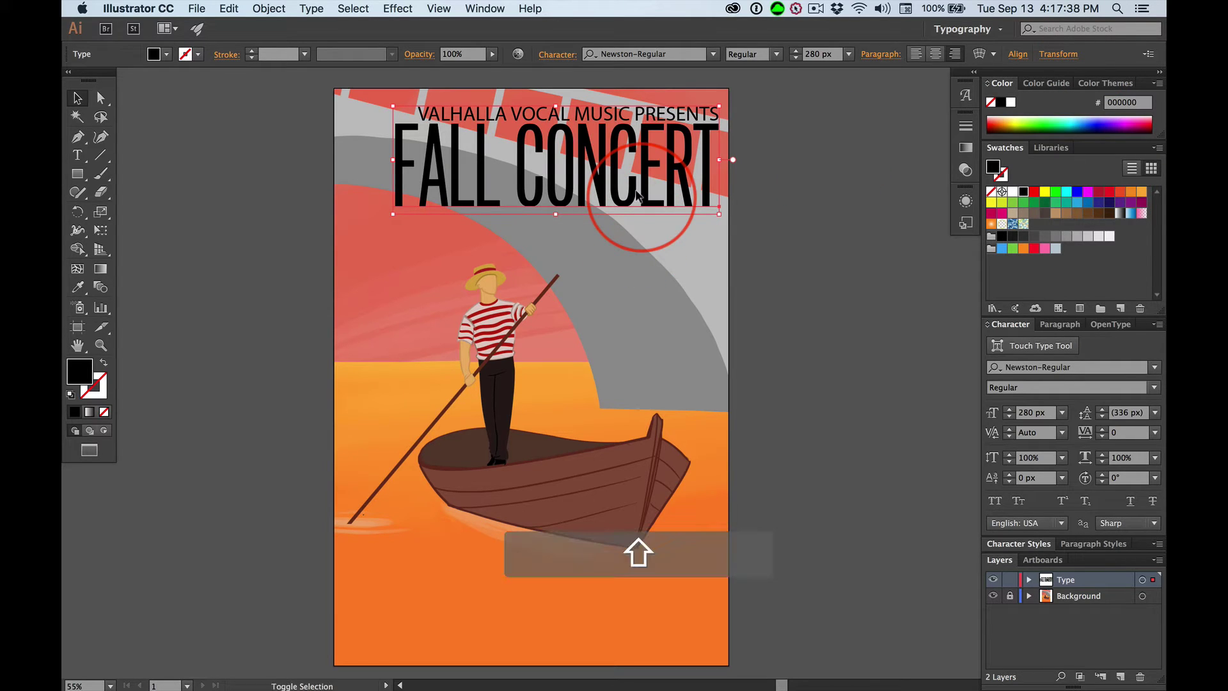
key(shift+super)
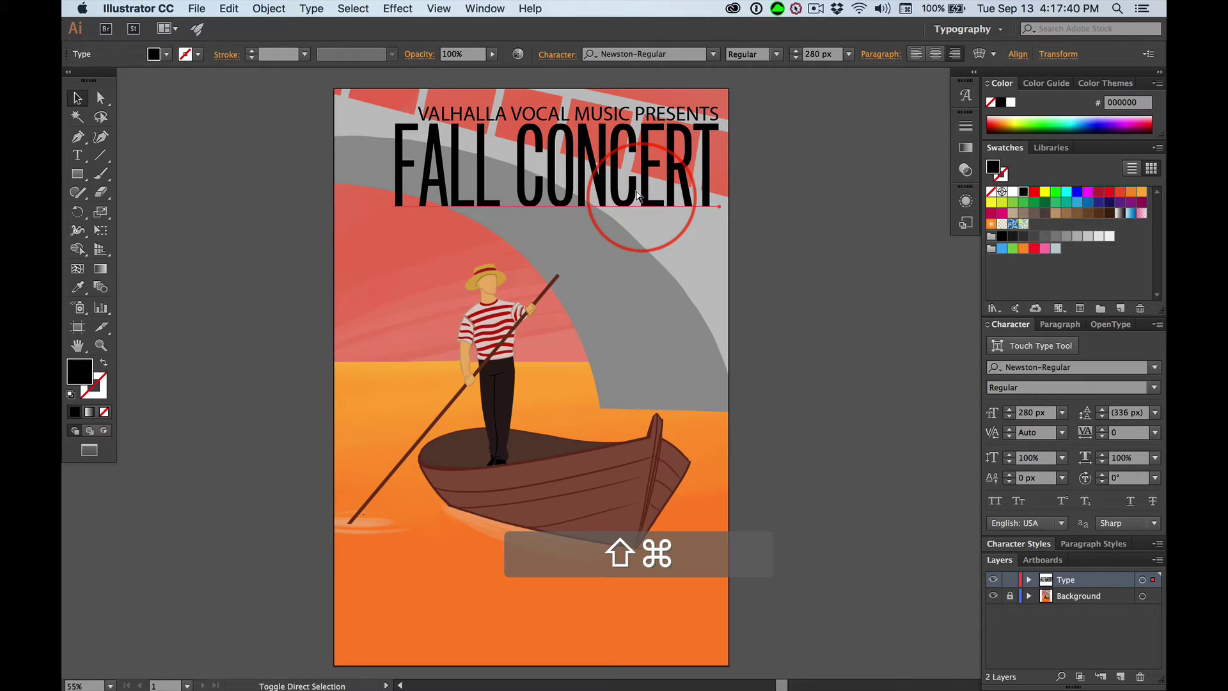
key(shift+super)
key(shift+super+period)
key(shift+super+period)
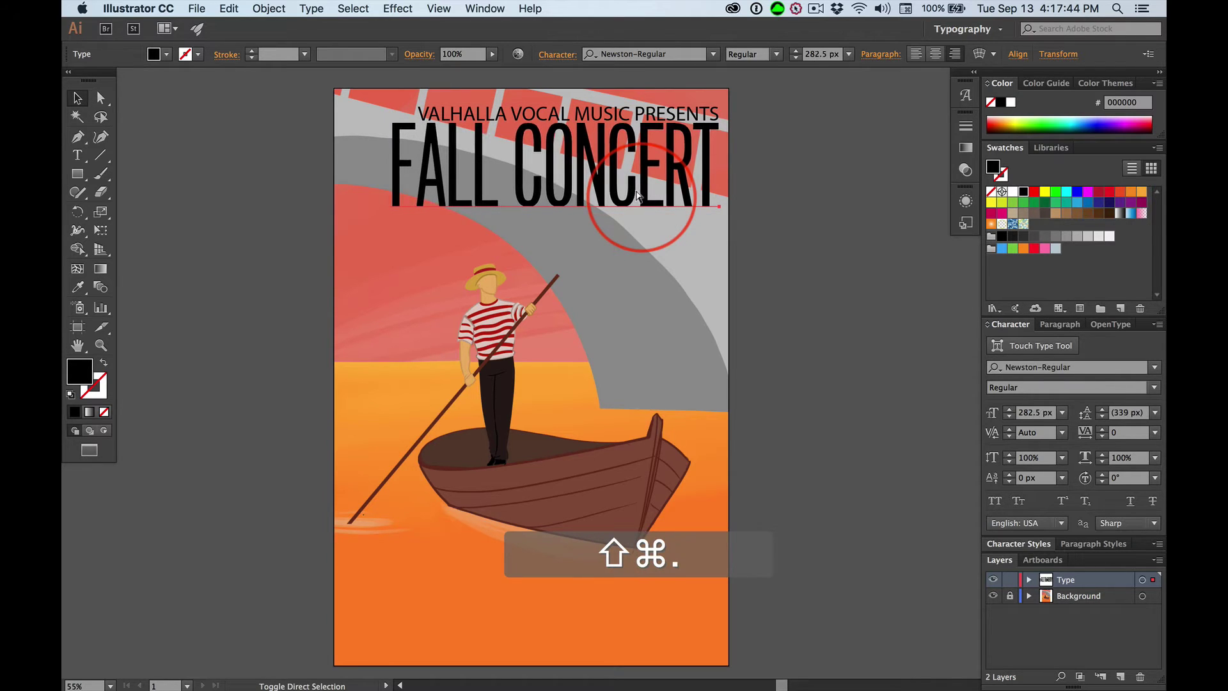
key(shift+super+comma)
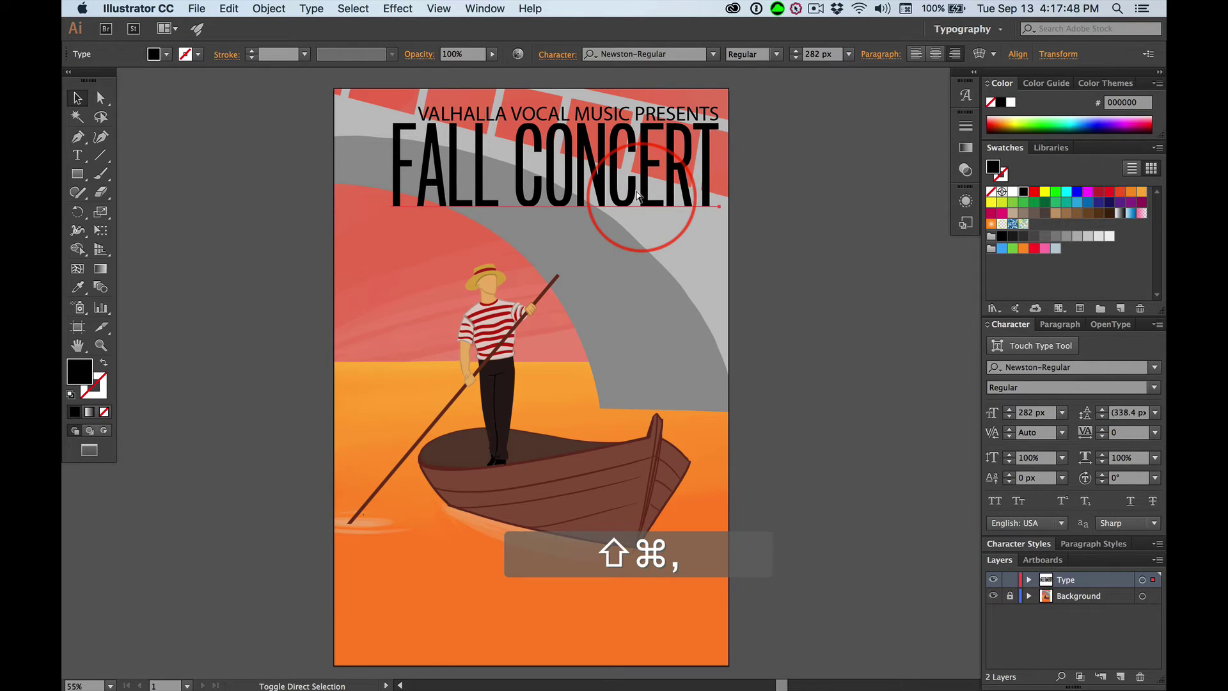
key(shift+super+comma)
key(shift+super+period)
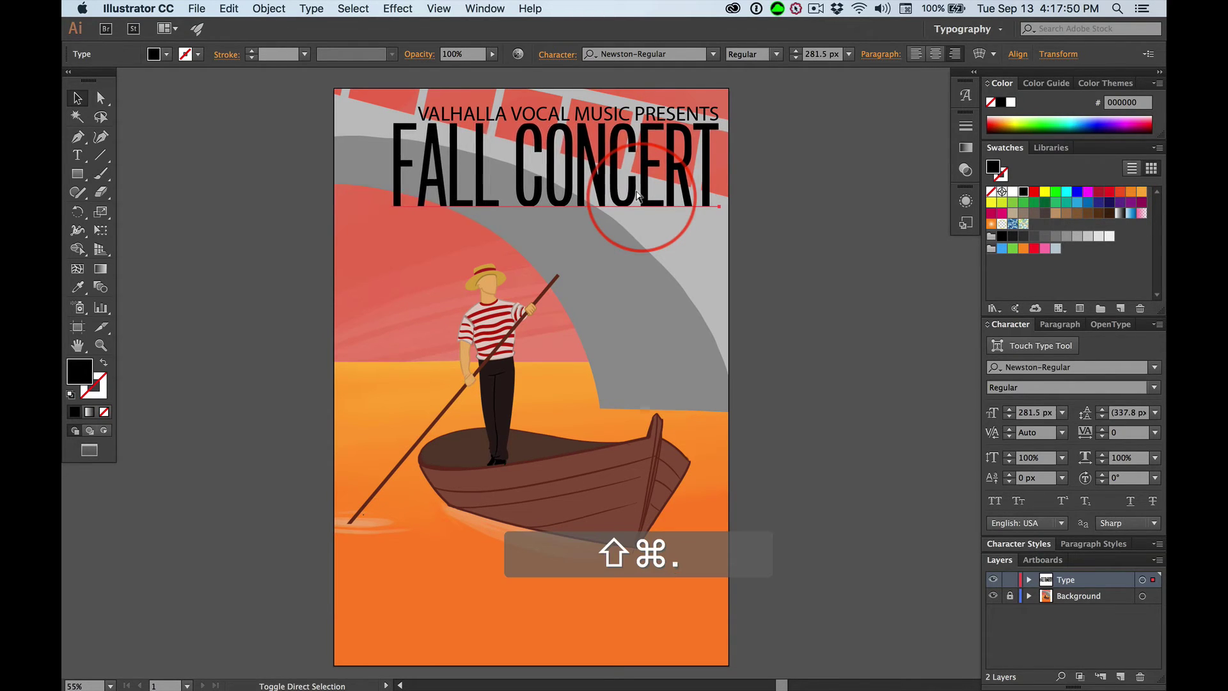
key(shift+super+period)
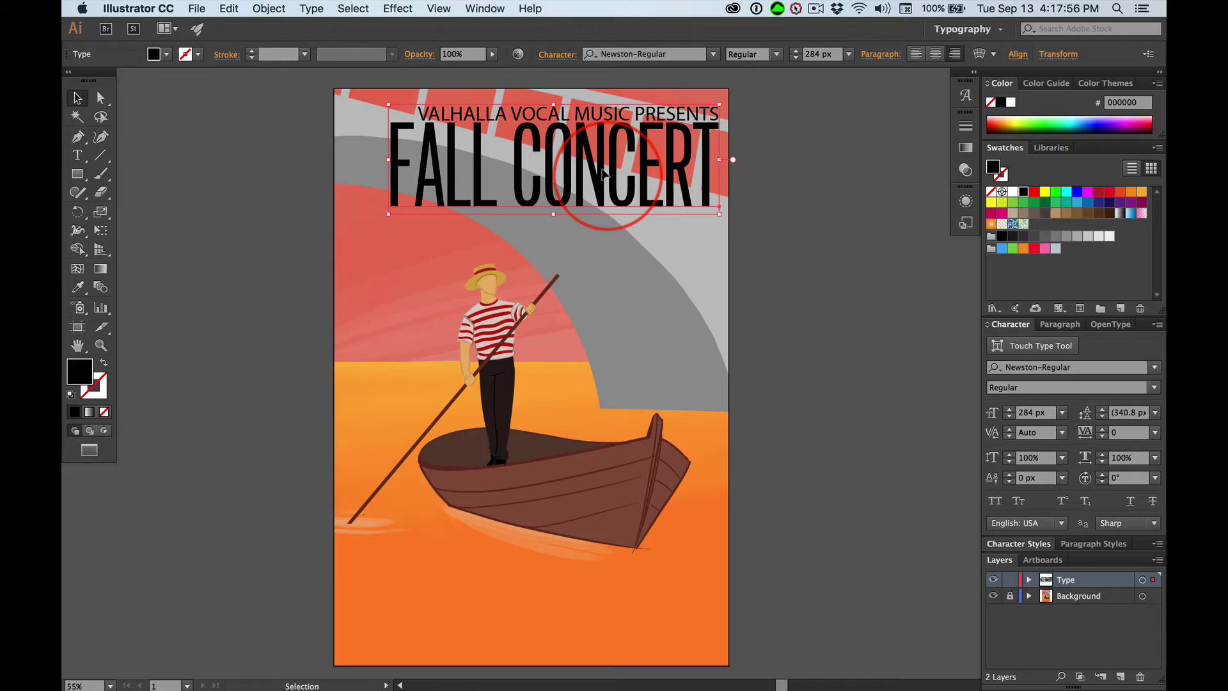
- Nudge the "FALL CONCERT" text slightly down, away from the "VALHALLA VOCAL MUSIC PRESENTS" line
key(Down)
key(Down)
key(Down)
key(Down)
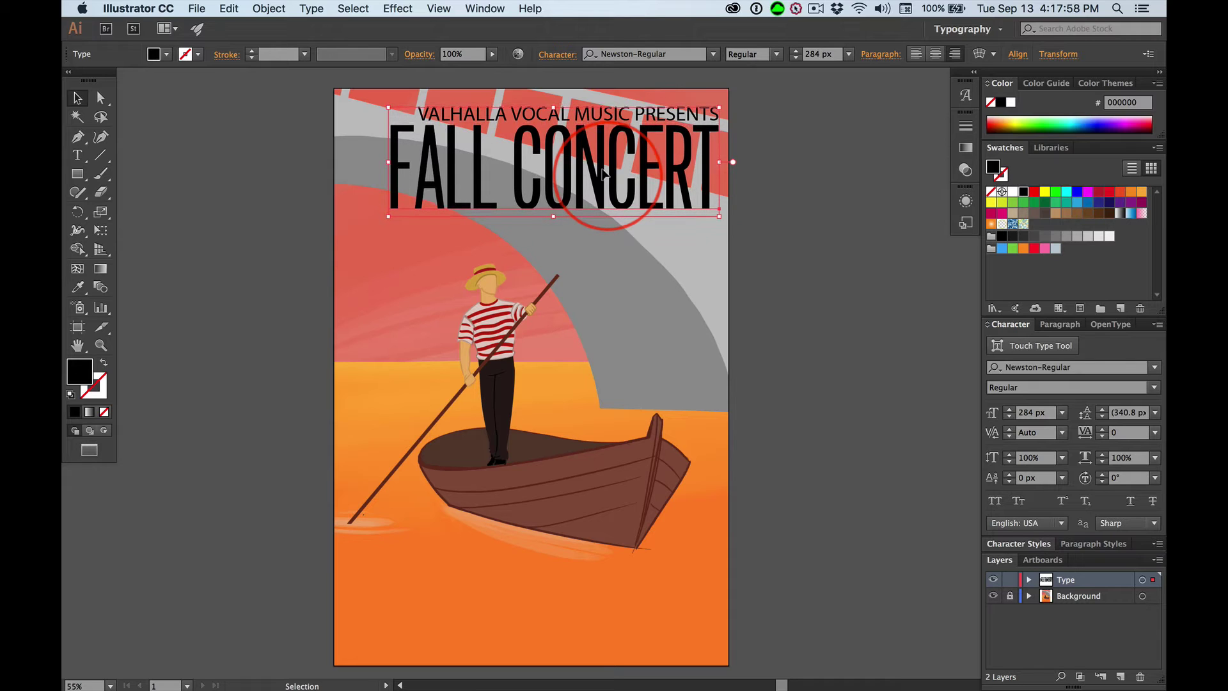
key(Down)
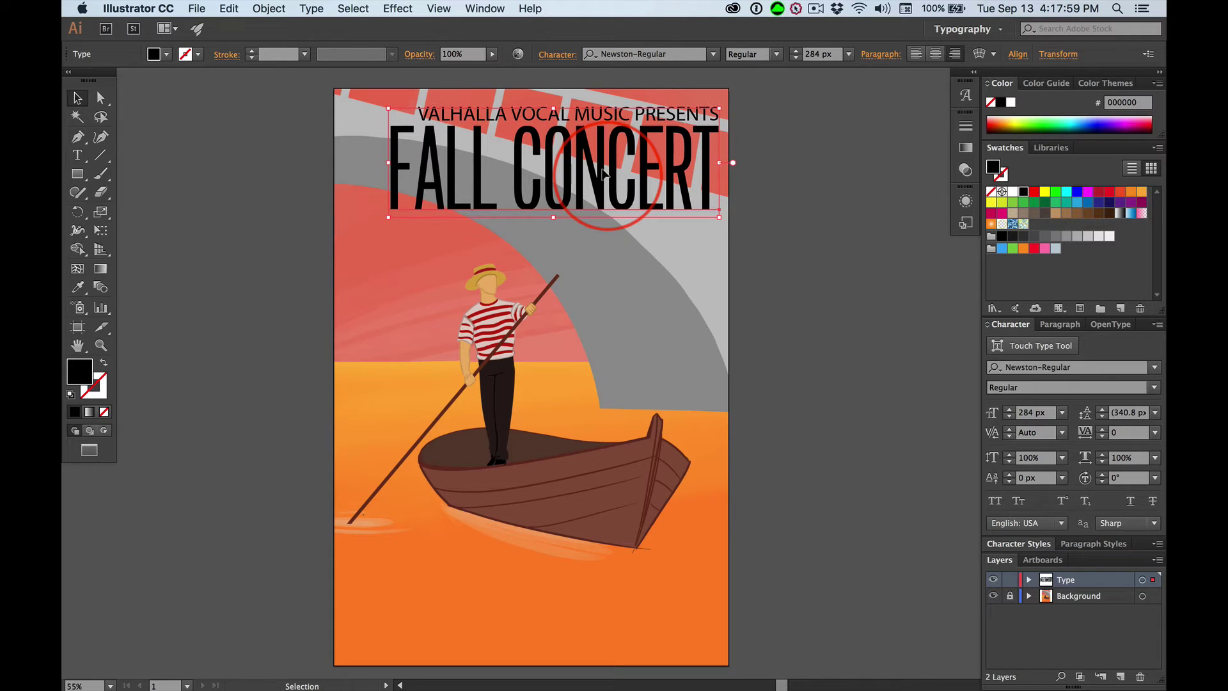
- Send the "FALL CONCERT" text to the back of its layer, behind the "VALHALLA VOCAL MUSIC PRESENTS" line, and deselect it
click(684, 113)
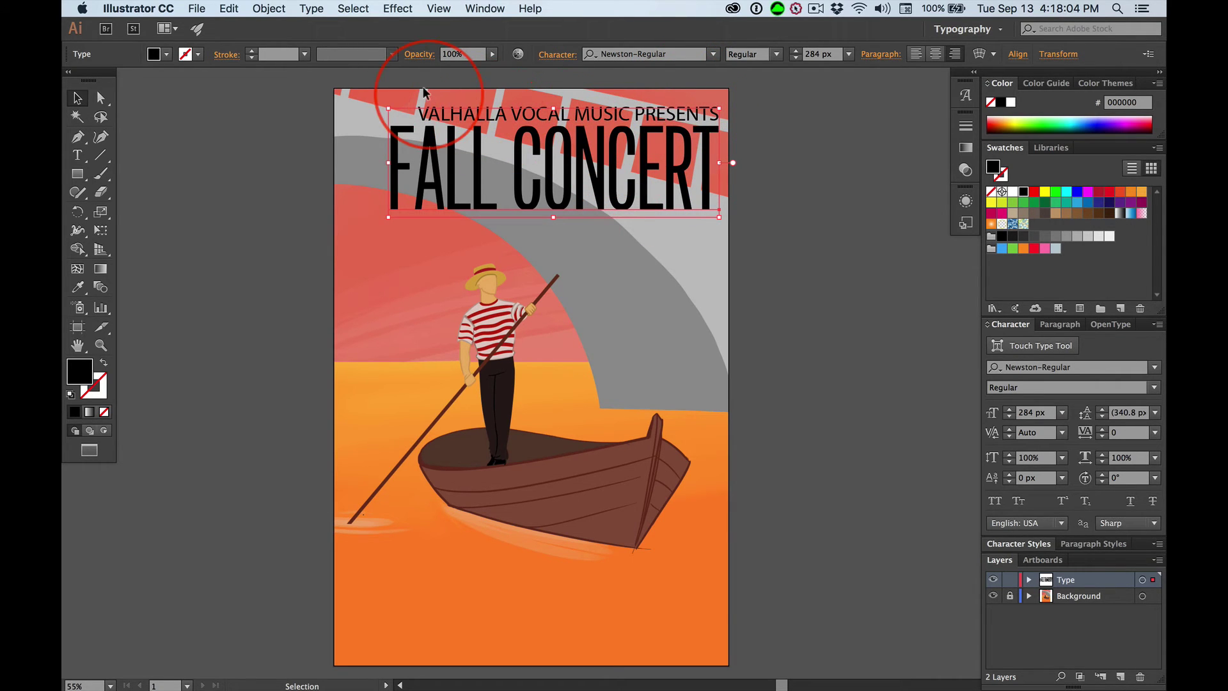
click(442, 99)
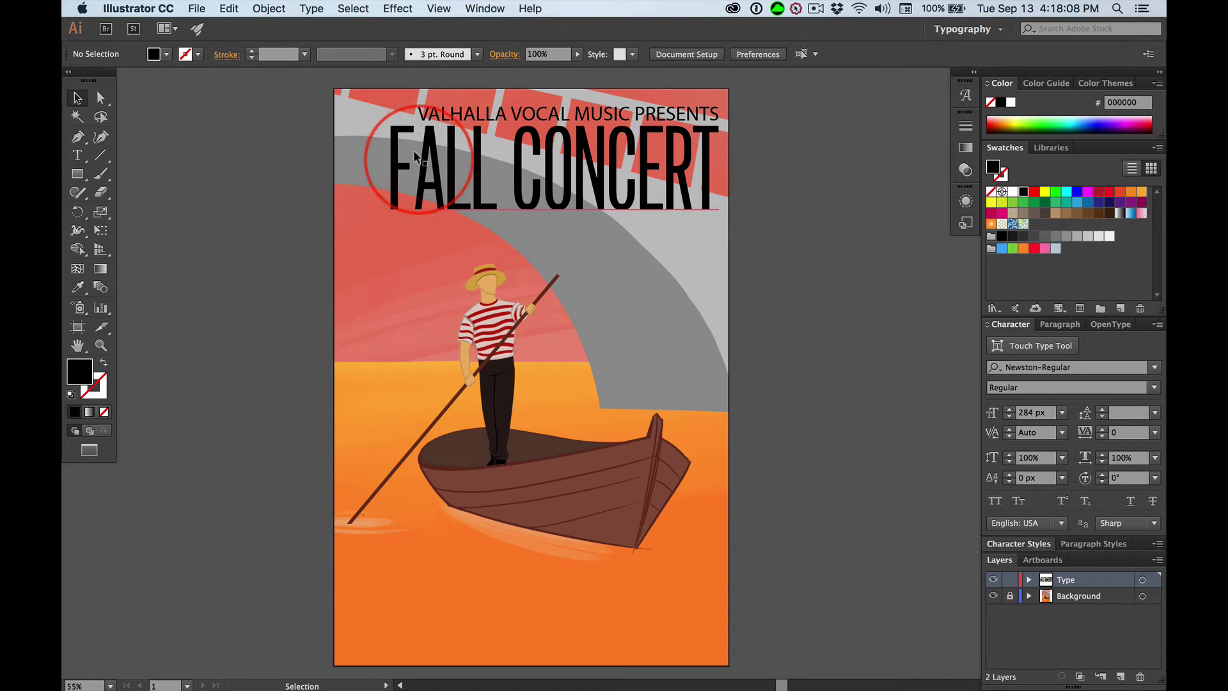
click(437, 139)
click(427, 148)
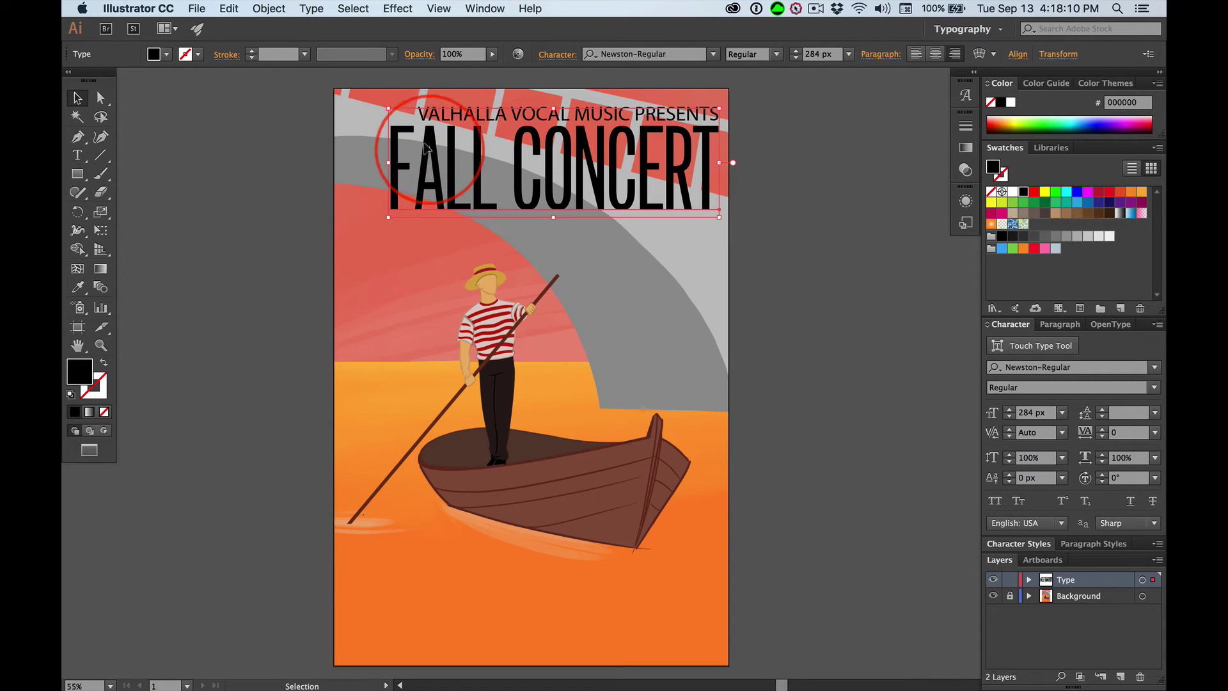
click(429, 151)
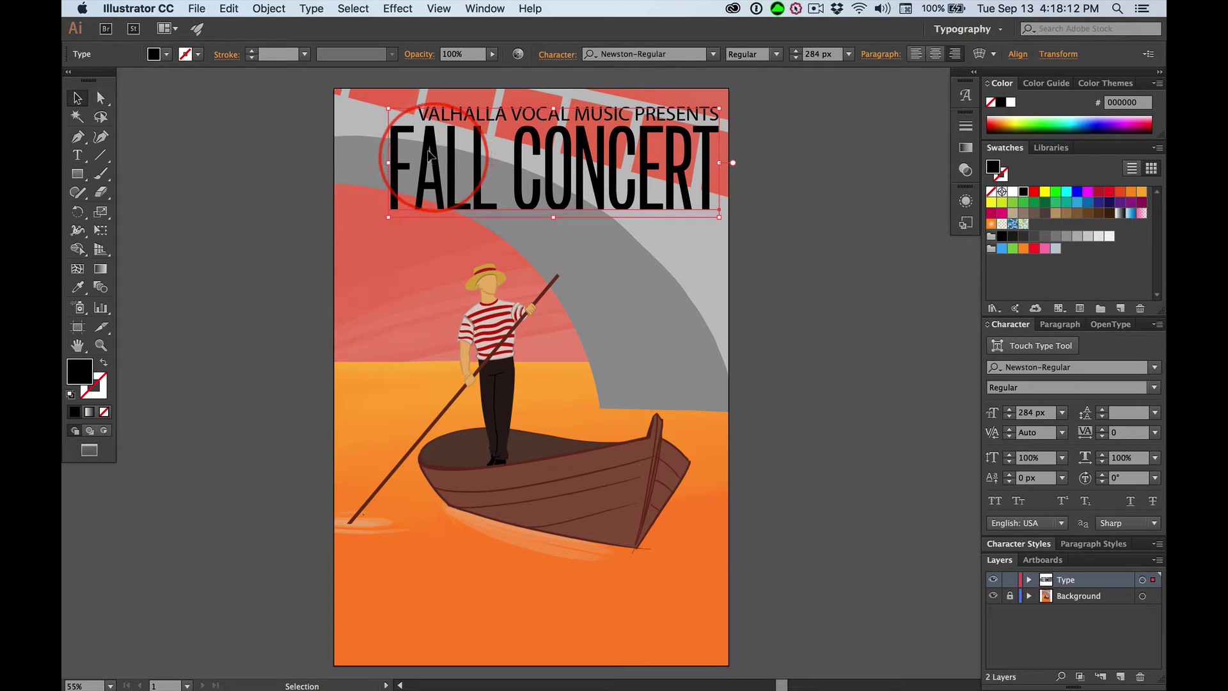
right_click(432, 157)
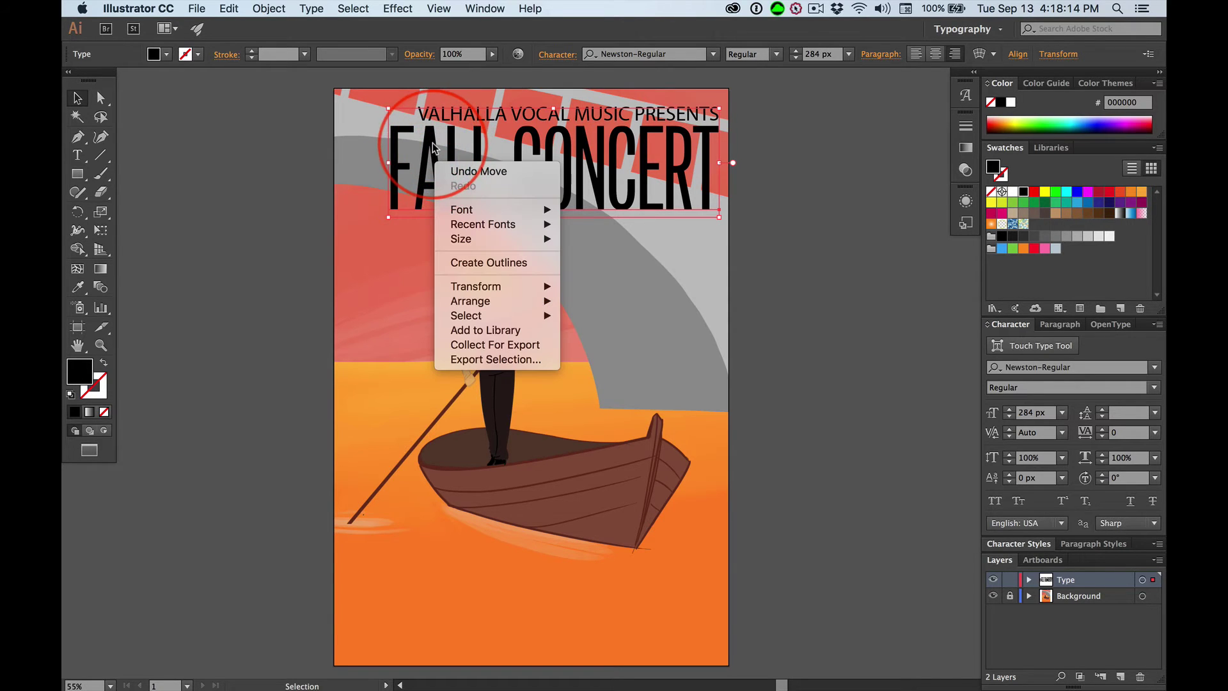
click(368, 153)
click(390, 149)
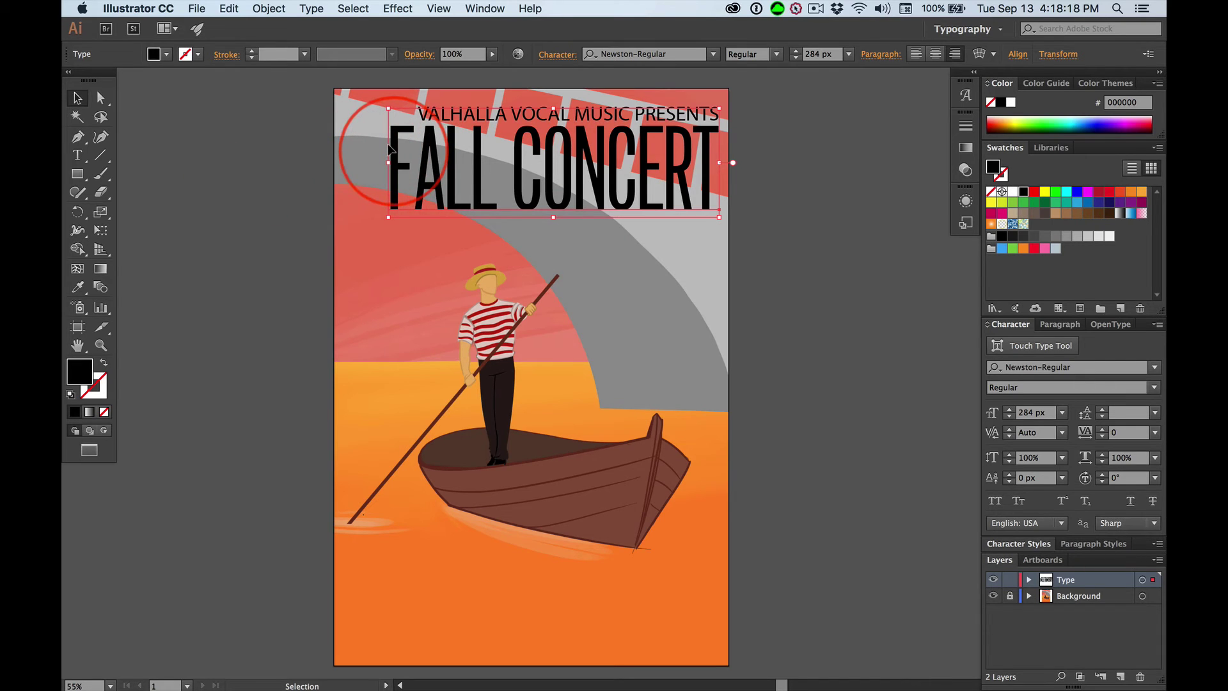
right_click(390, 151)
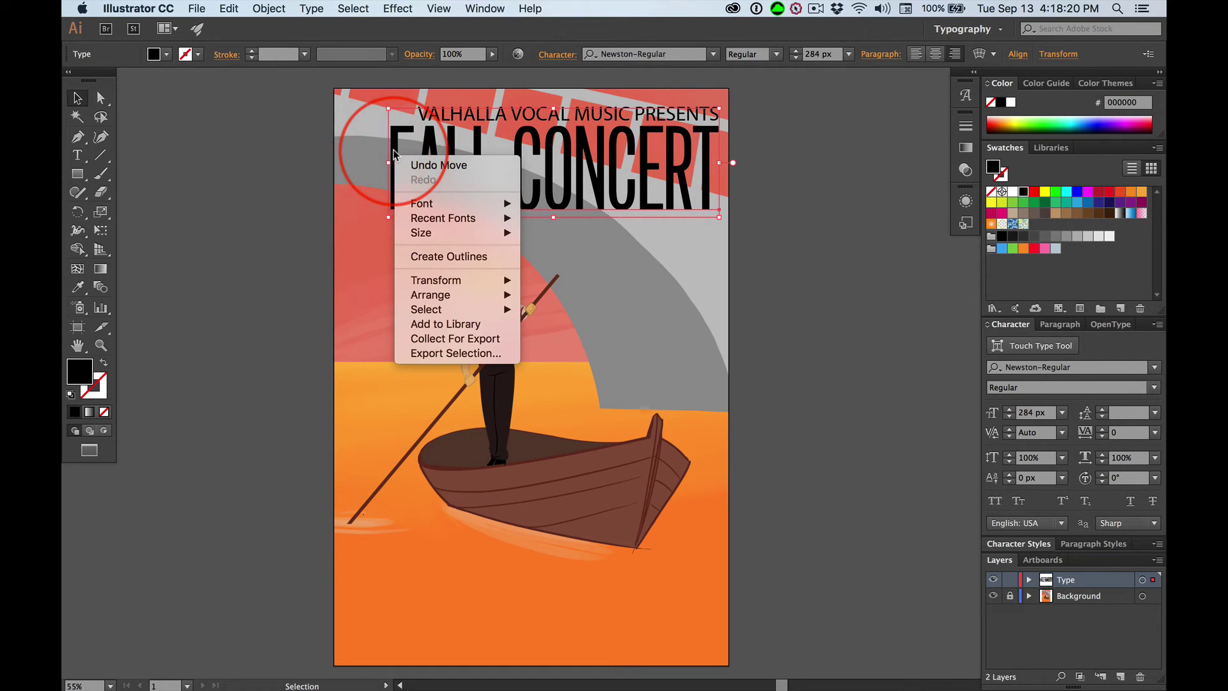
mouse_move(436, 294)
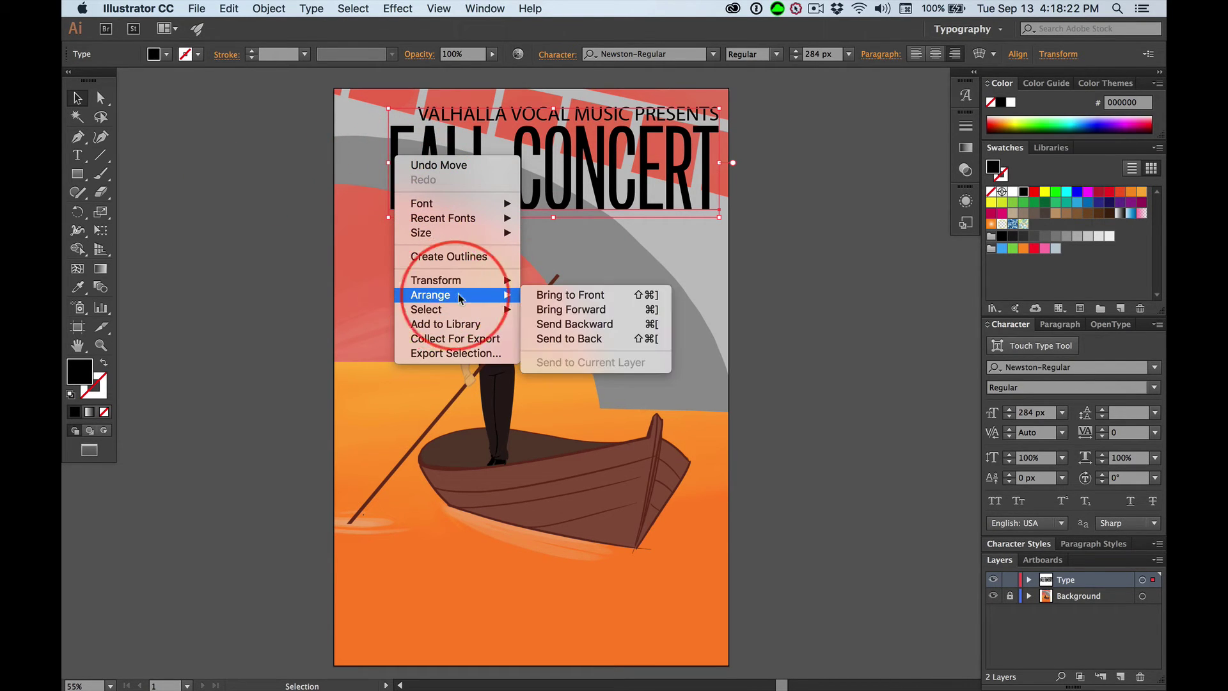
click(587, 340)
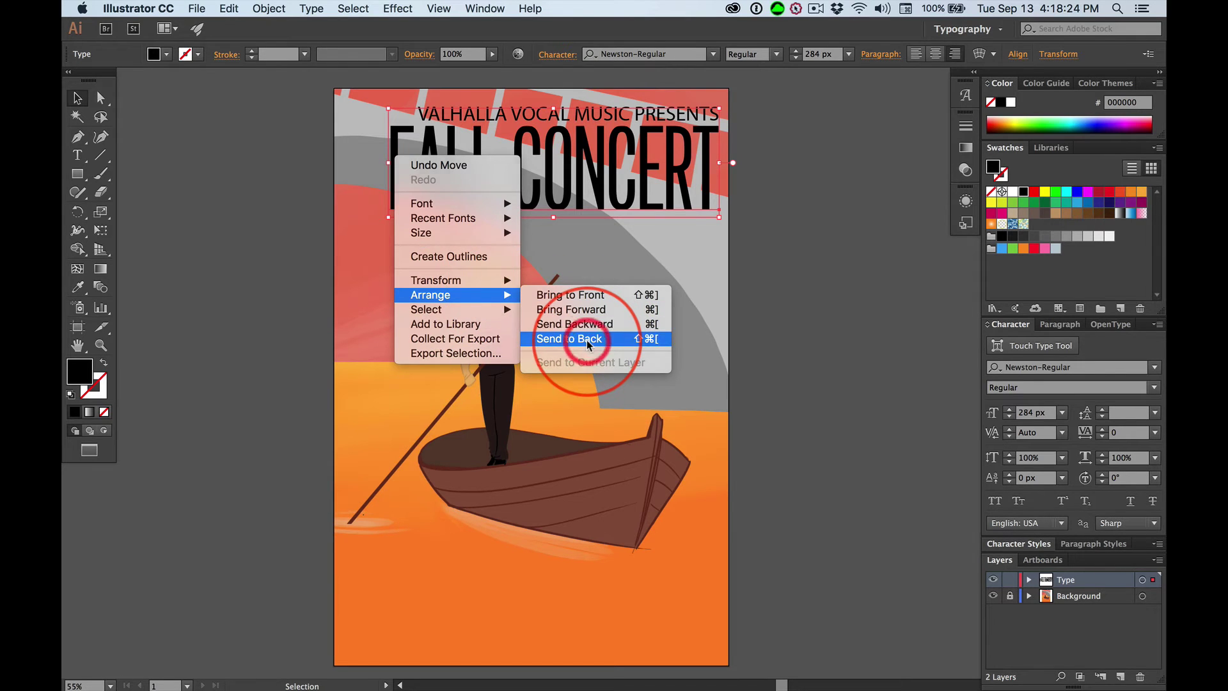
click(194, 183)
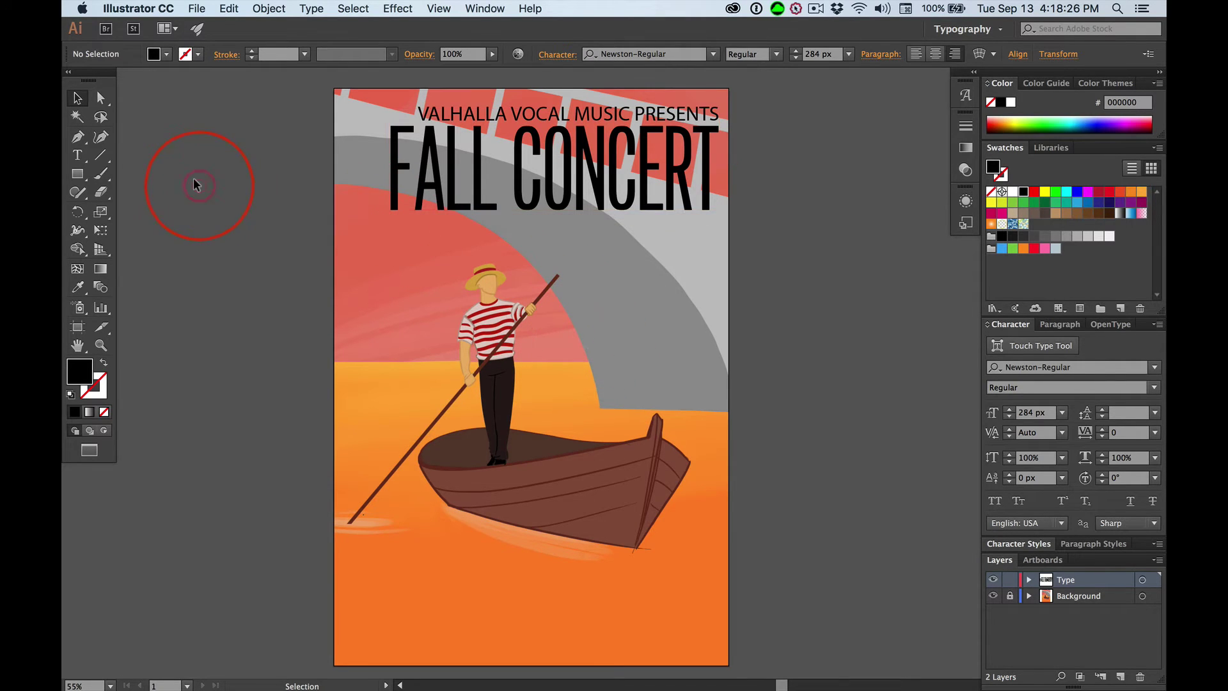
- Copy the type styling of "FALL CONCERT" onto the "VALHALLA VOCAL MUSIC PRESENTS" line with the Eyedropper
click(432, 111)
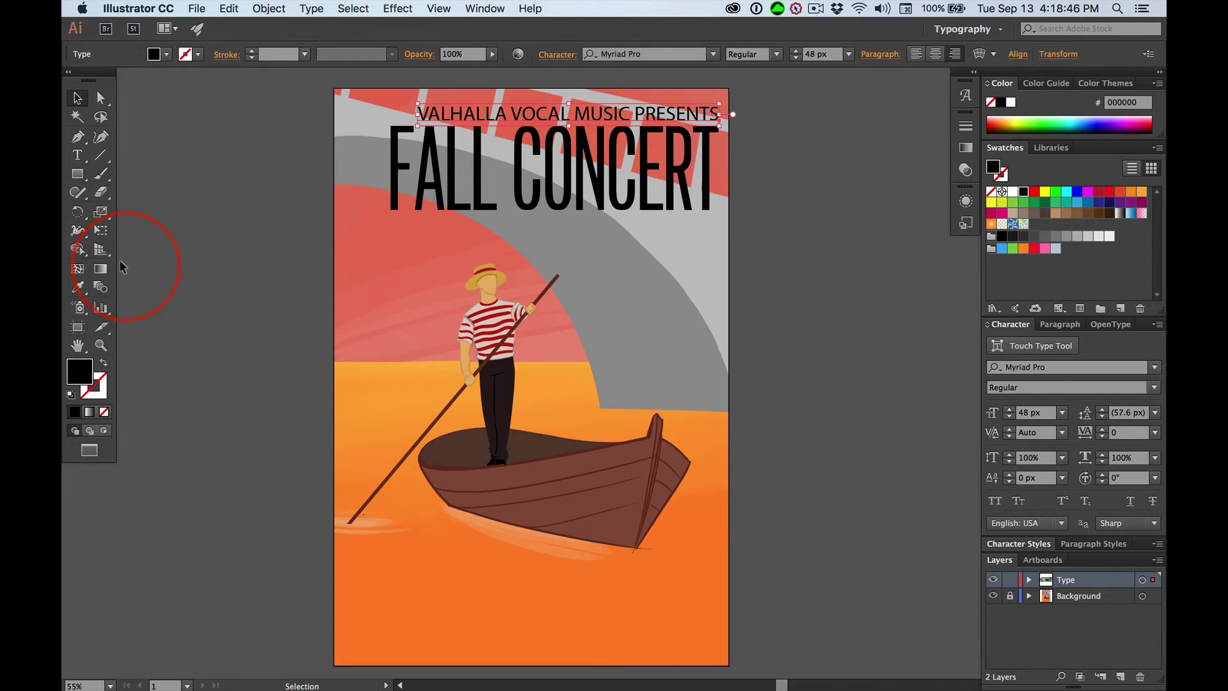
click(69, 75)
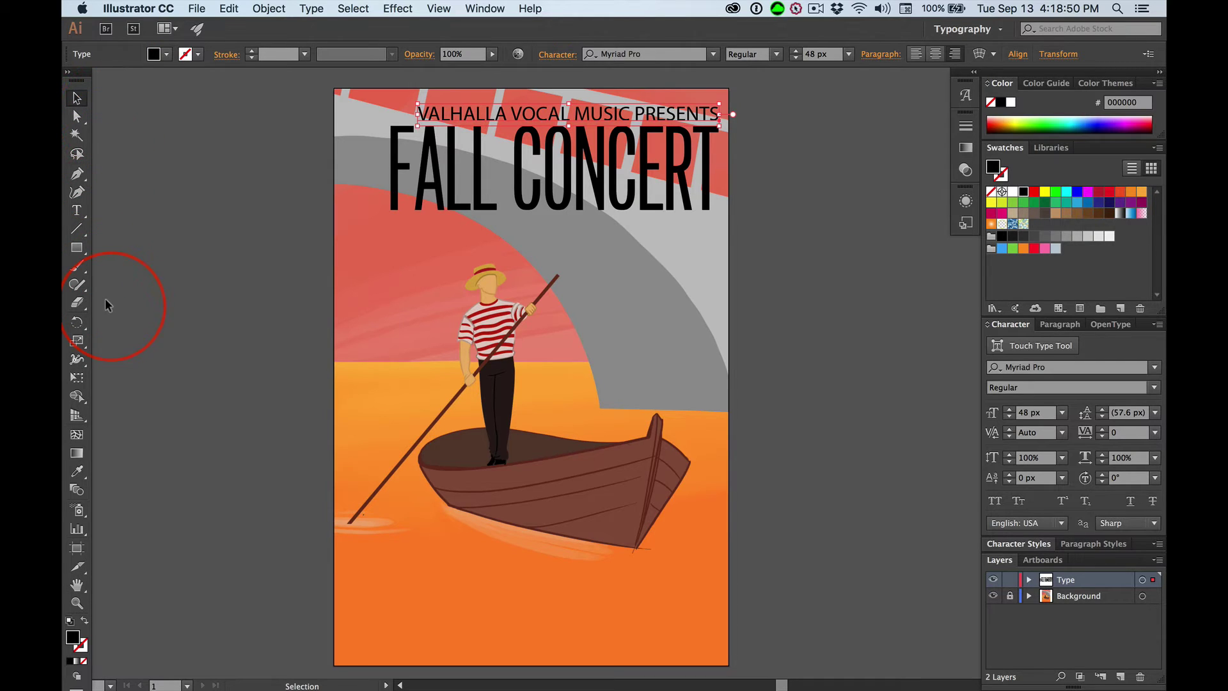
click(78, 471)
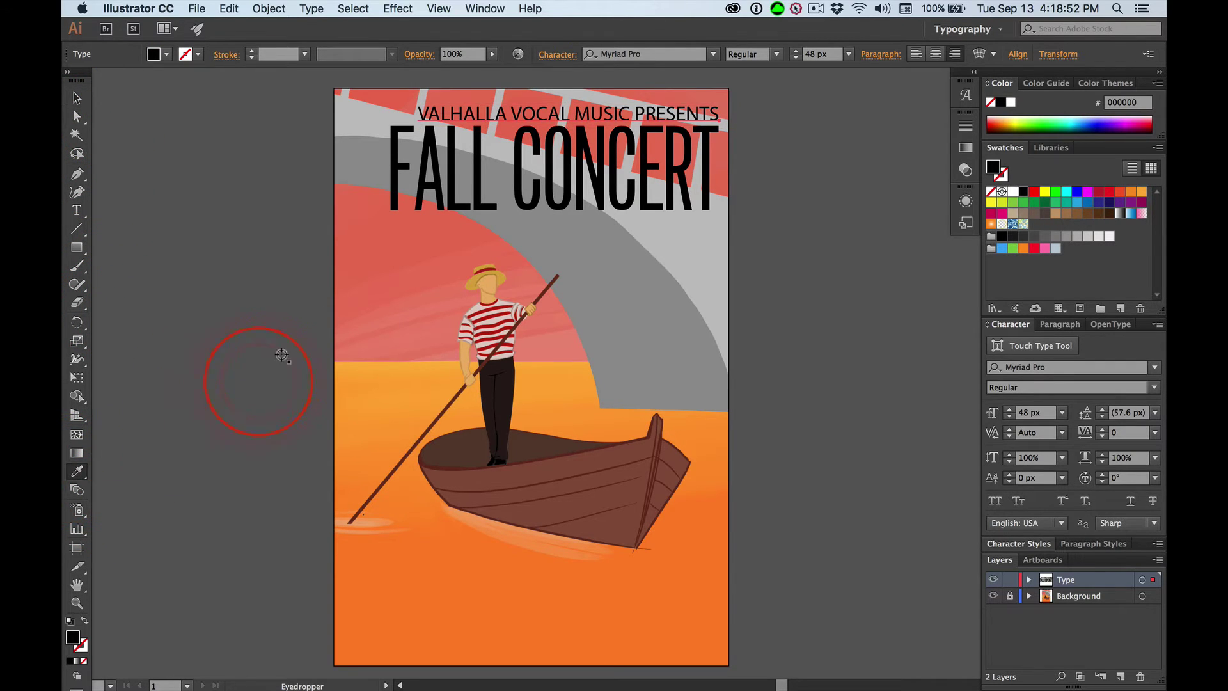
click(392, 149)
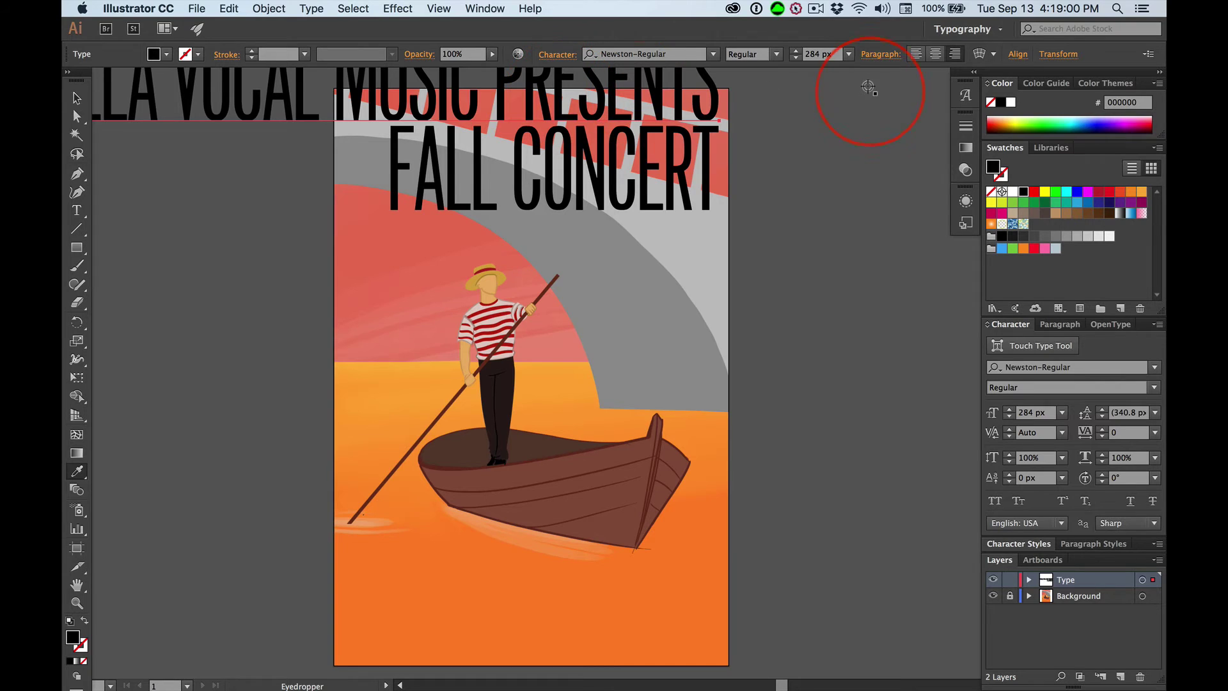
- Set the "VALHALLA VOCAL MUSIC PRESENTS" font size to 30 px and increase it in small increments to 39 px
click(834, 53)
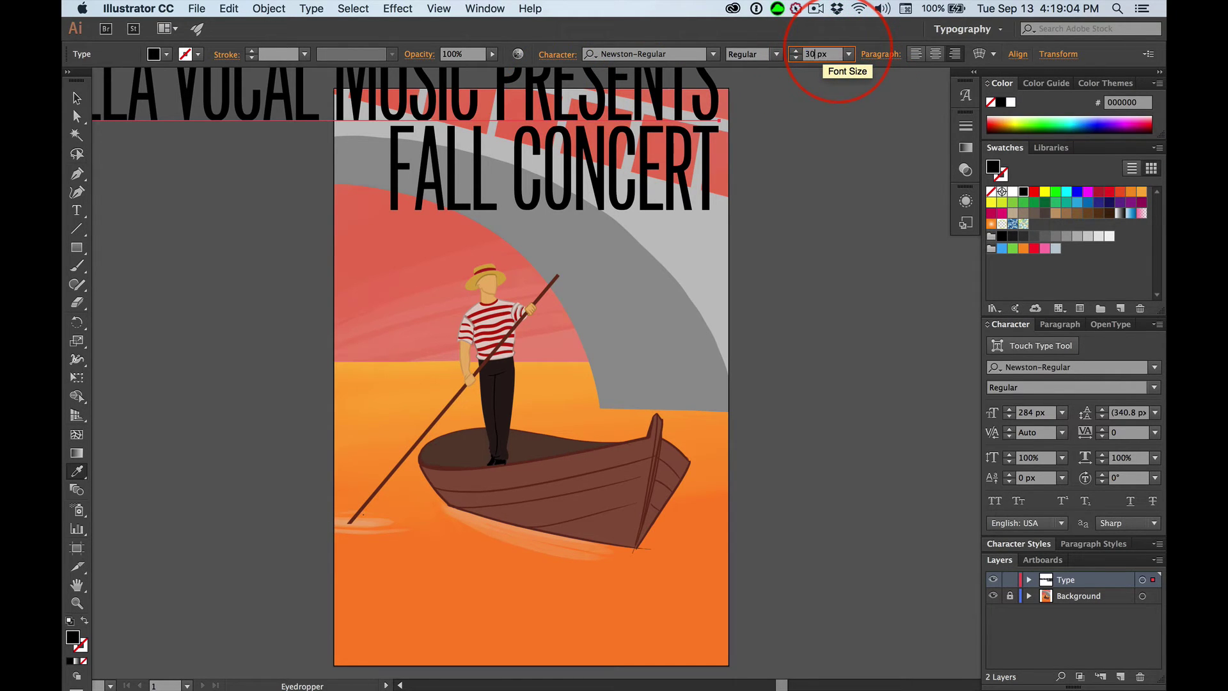
key(Return)
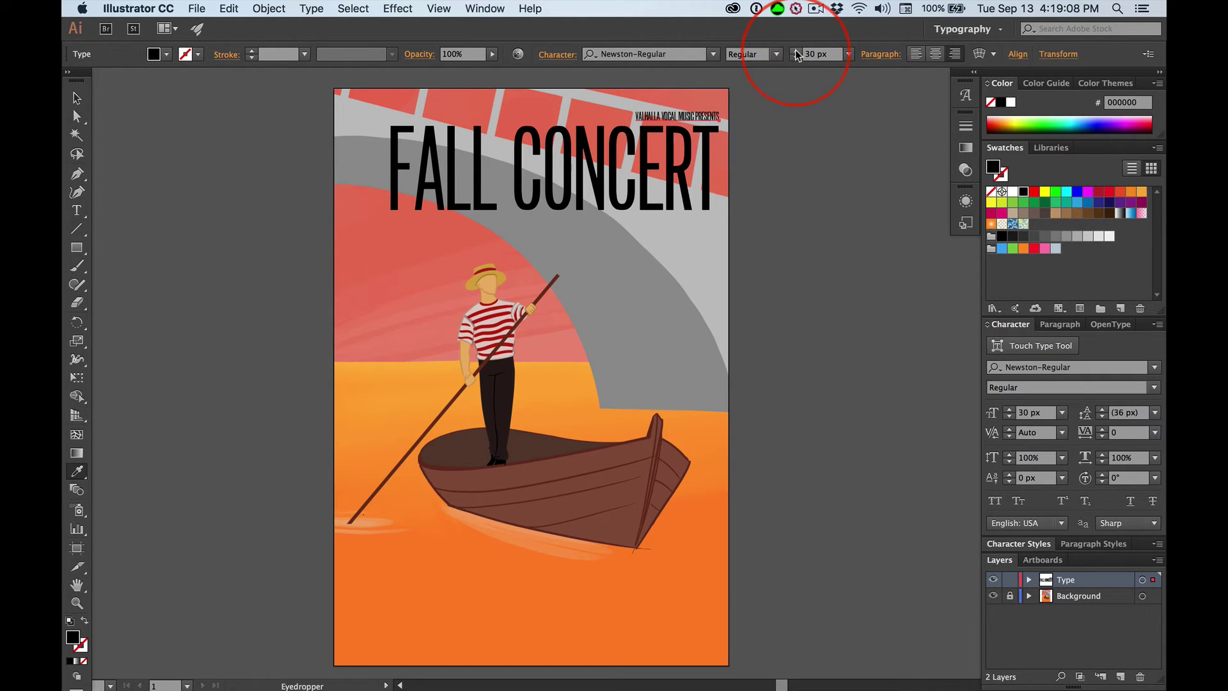
key(shift)
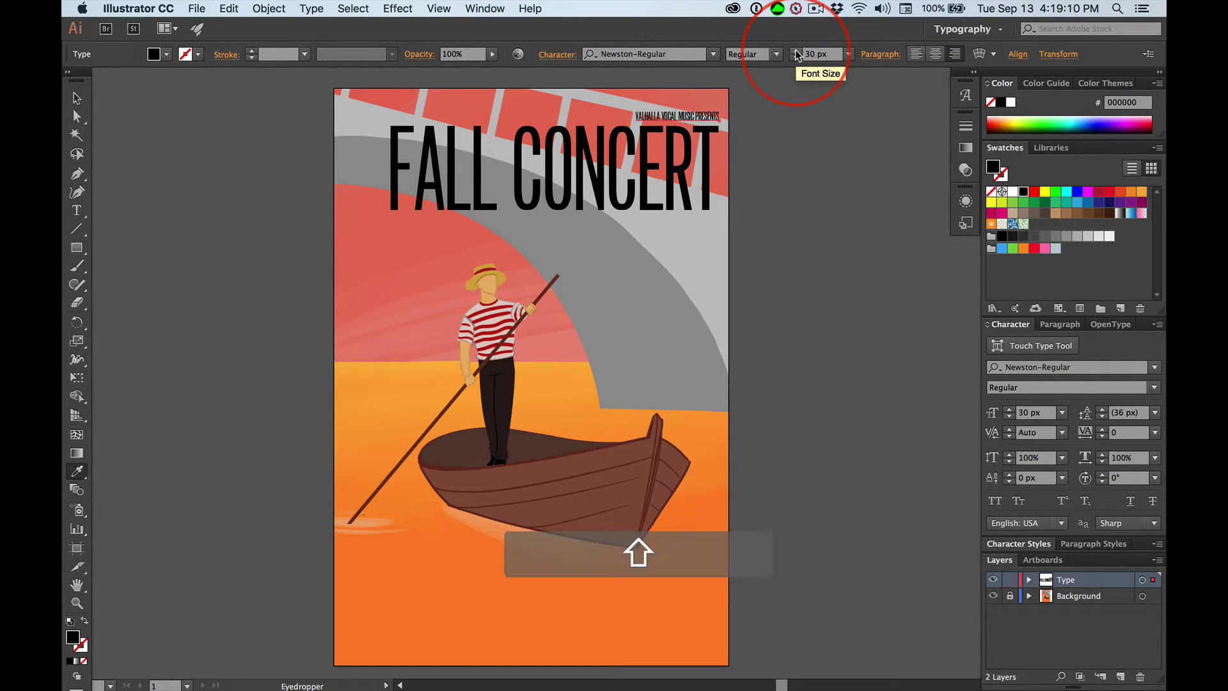
key(super+shift+period)
key(super+shift+period)
key(super+shift+period)
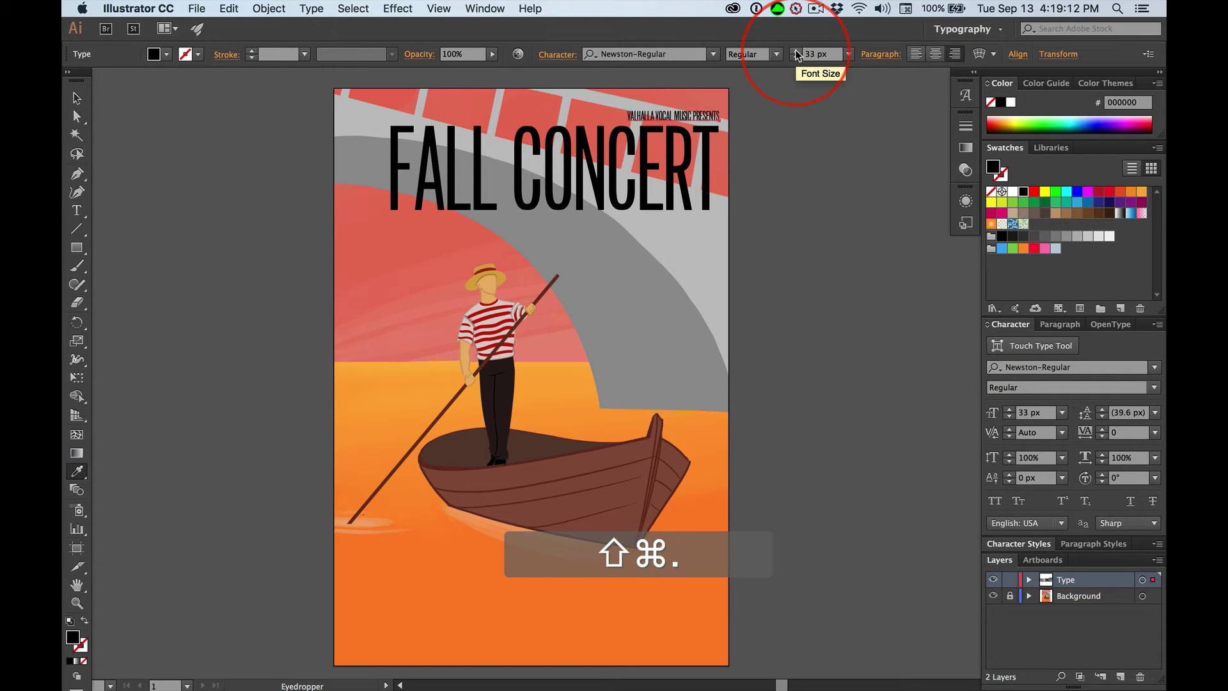
key(super+shift+period)
key(super+shift+period)
key(super+shift+period)
key(super+shift+period)
key(super+shift+period)
key(super+shift+period)
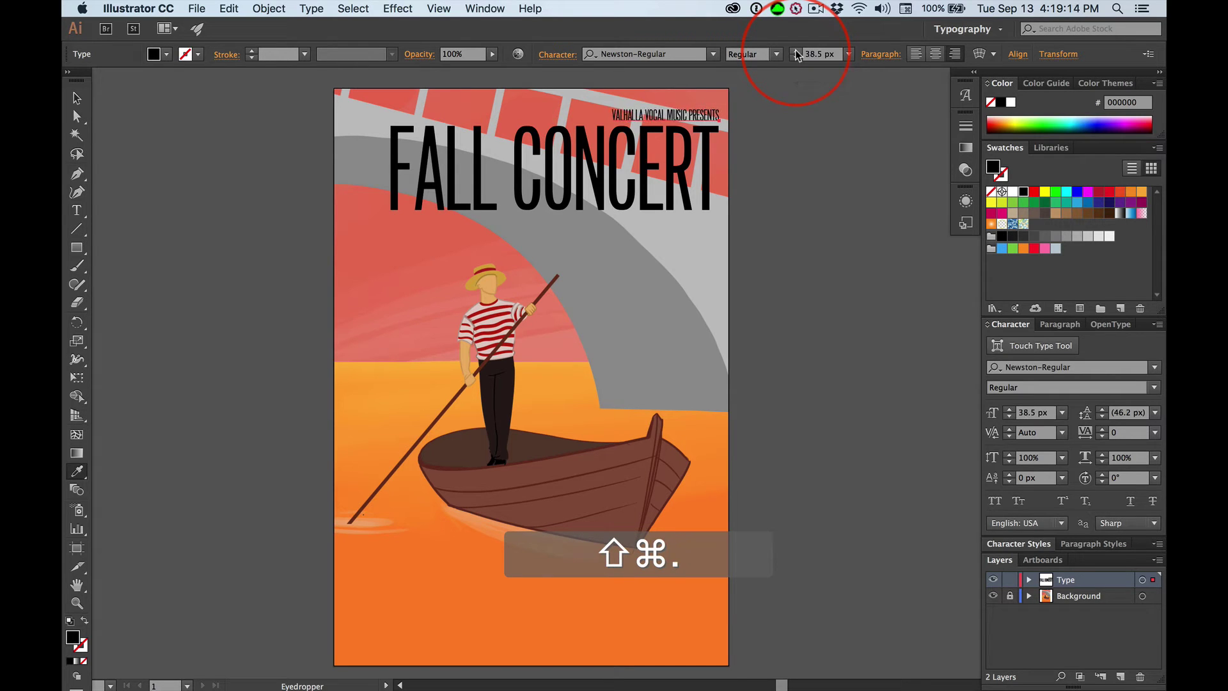
key(super+shift+period)
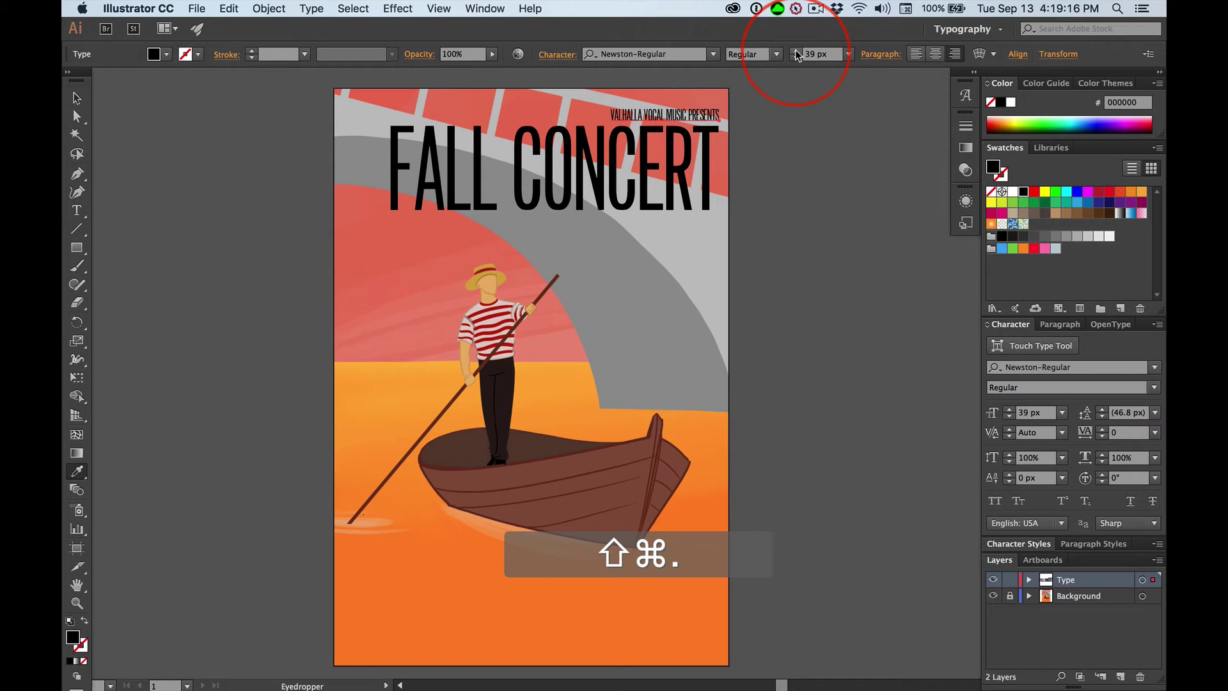
- Increase the tracking of the "VALHALLA VOCAL MUSIC PRESENTS" line to 475 so it spans the width of "FALL CONCERT"
key(alt)
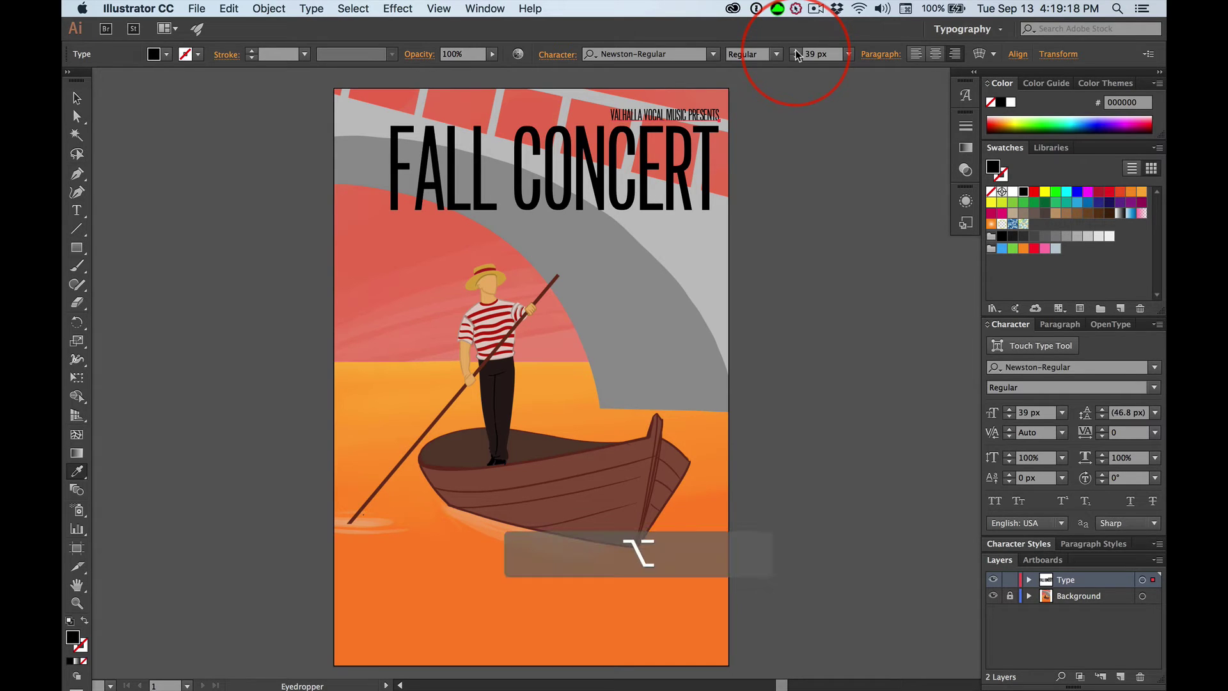
key(alt+Right)
key(alt+Right)
key(alt+Right)
key(alt+Right)
key(alt+Right)
key(alt+Right)
key(alt+Right)
key(alt+Right)
key(alt+Right)
key(alt+Right)
key(alt+Right)
key(alt+Right)
key(alt+Right)
key(alt+Right)
key(alt+Right)
key(alt+Right)
key(alt+Right)
key(alt+Right)
key(alt+Right)
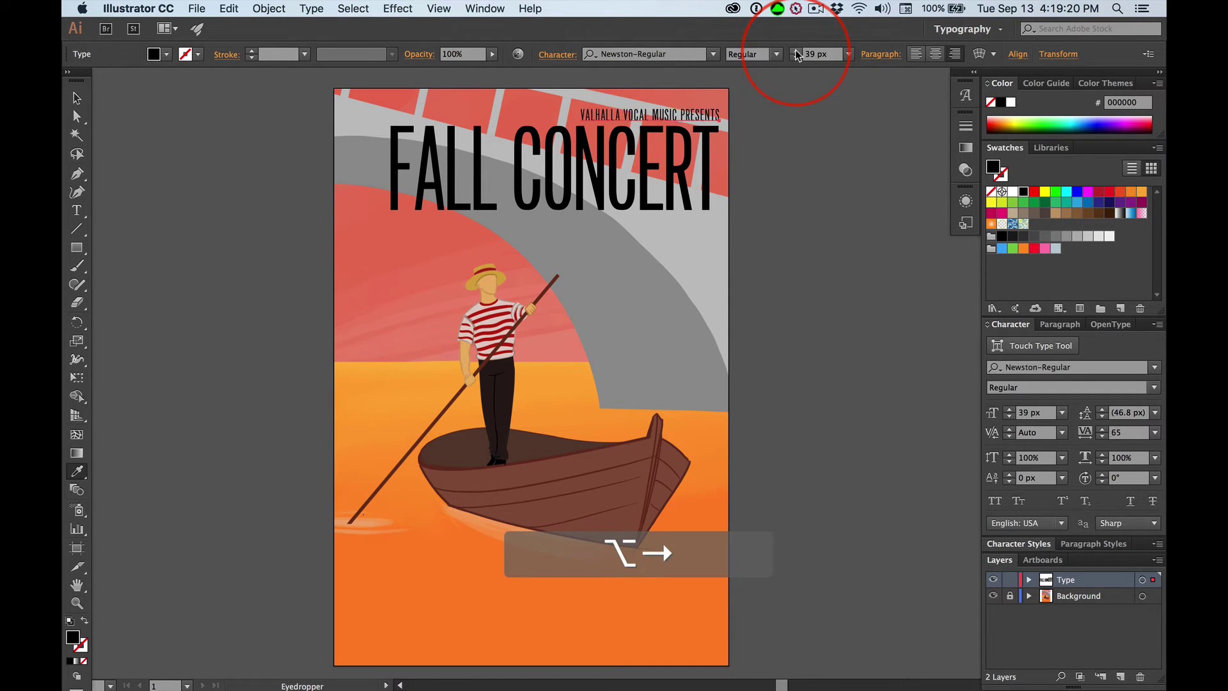
key(alt+Right)
key(alt+Right)
key(alt+Right)
key(alt+Right)
key(alt+Right)
key(alt+Right)
key(alt+Right)
key(alt+Right)
key(alt+Right)
key(alt+Right)
key(alt+Right)
key(alt+Right)
key(alt+Right)
key(alt+Right)
key(alt+Right)
key(alt+Right)
key(alt+Right)
key(alt+Right)
key(alt+Right)
key(alt+Right)
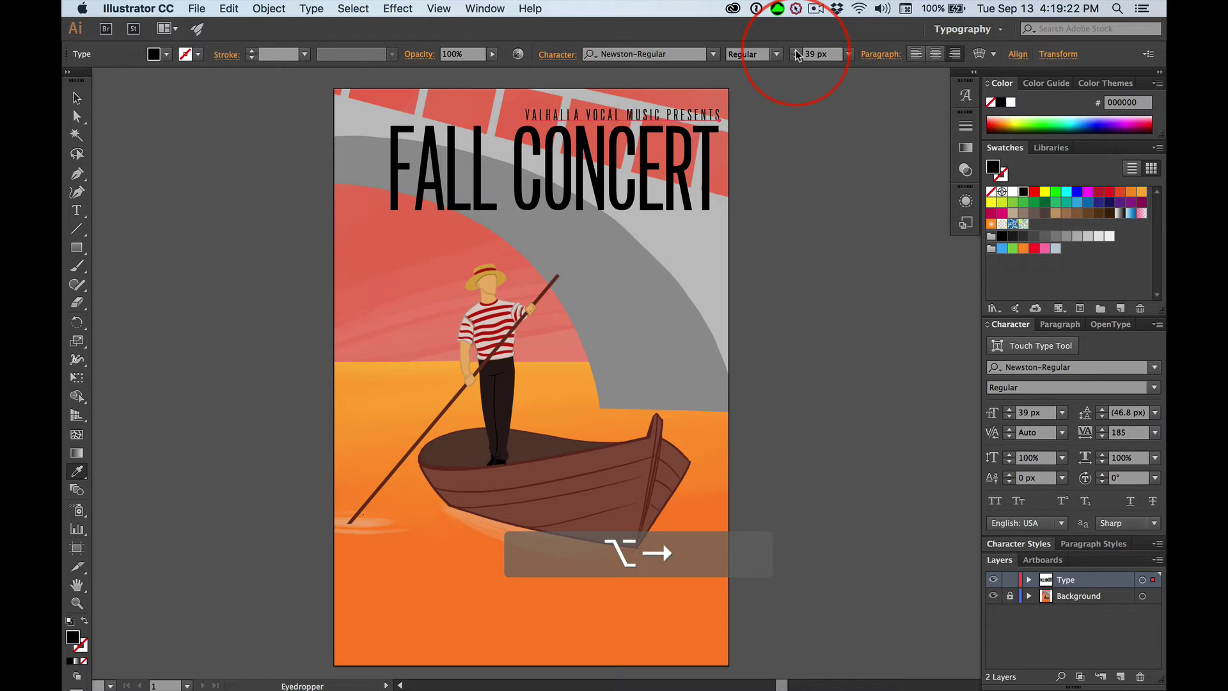
key(alt+Right)
key(alt+Right)
key(alt+Right)
key(alt+Right)
key(alt+Right)
key(alt+Right)
key(alt+Right)
key(alt+Right)
key(alt+Right)
key(alt+Right)
key(alt+Right)
key(alt+Right)
key(alt+Right)
key(alt+Right)
key(alt+Right)
key(alt+Right)
key(alt+Right)
key(alt+Right)
key(alt+Right)
key(alt+Right)
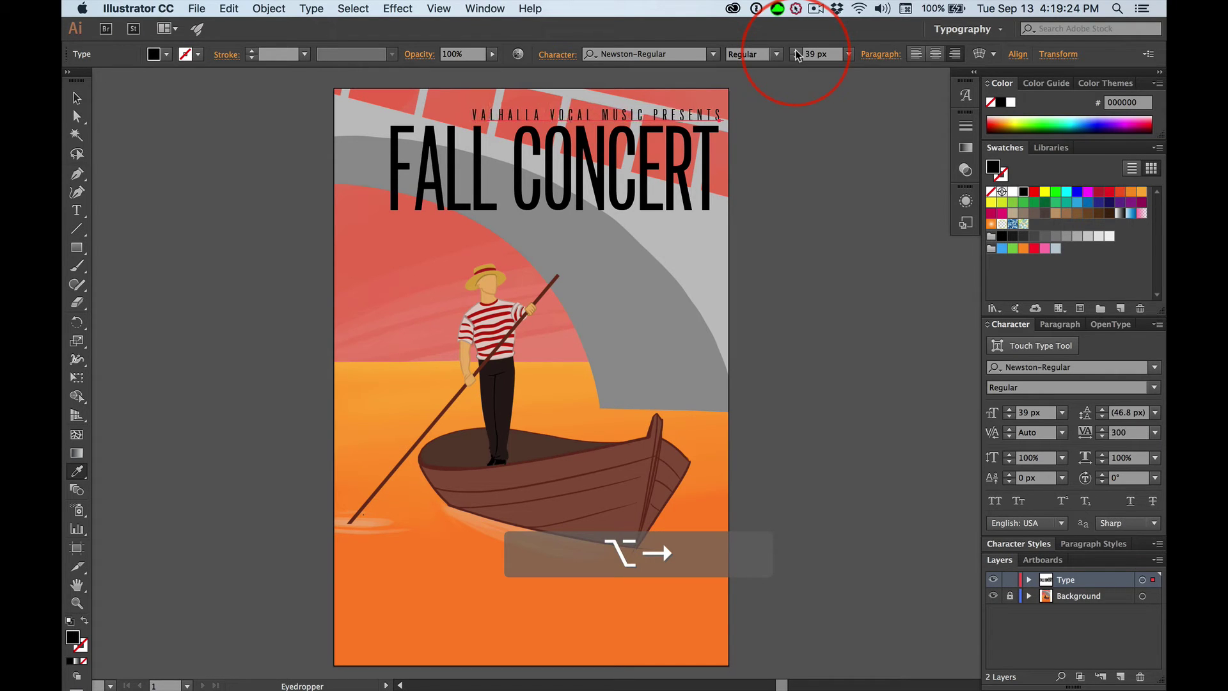
key(alt+Right)
key(alt+Right)
key(alt+Right)
key(alt+Right)
key(alt+Right)
key(alt+Right)
key(alt+Right)
key(alt+Right)
key(alt+Right)
key(alt+Right)
key(alt+Right)
key(alt+Right)
key(alt+Right)
key(alt+Right)
key(alt+Right)
key(alt+Right)
key(alt+Right)
key(alt+Right)
key(alt+Right)
key(alt+Right)
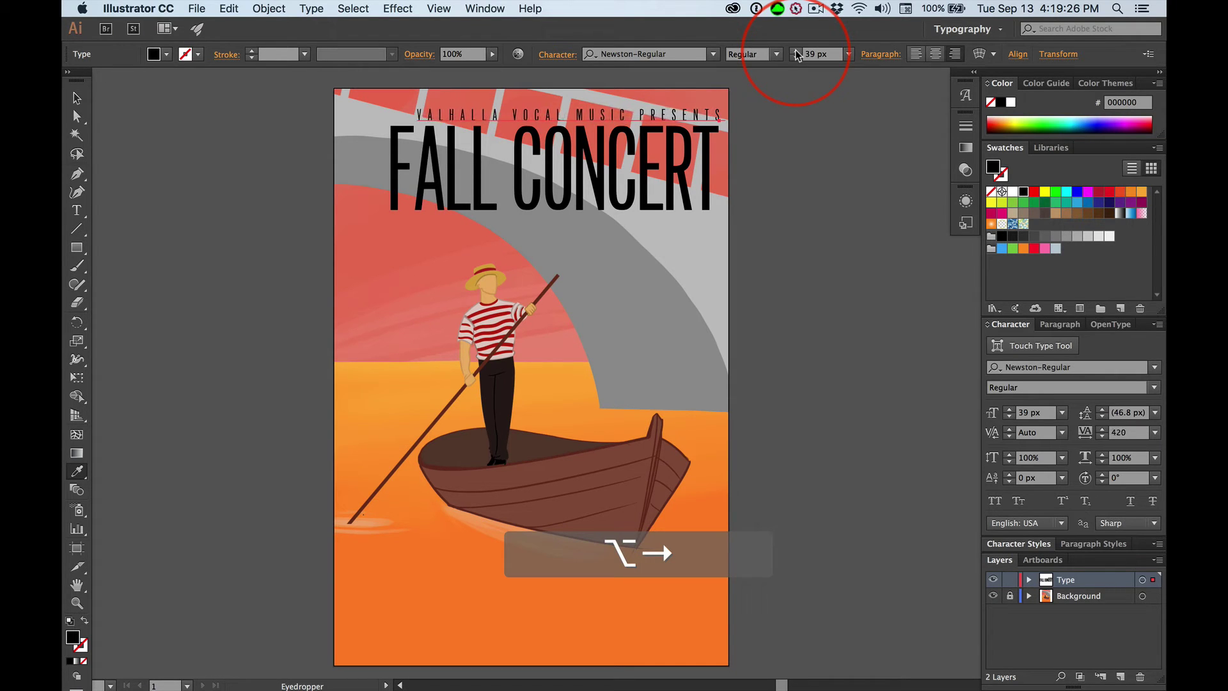
key(alt+Right)
key(alt+Right)
key(alt+Right)
key(alt+Right)
key(alt+Right)
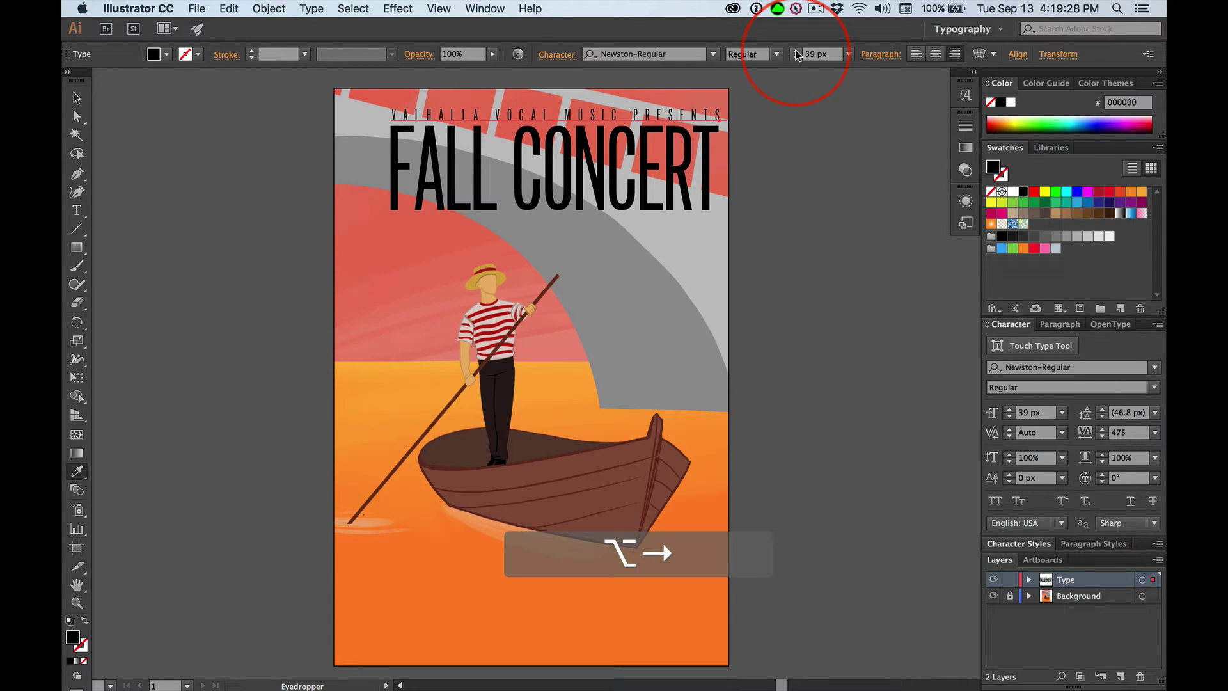
- Reset the fill of the "VALHALLA VOCAL MUSIC PRESENTS" line to black (000000) and deselect it
click(988, 219)
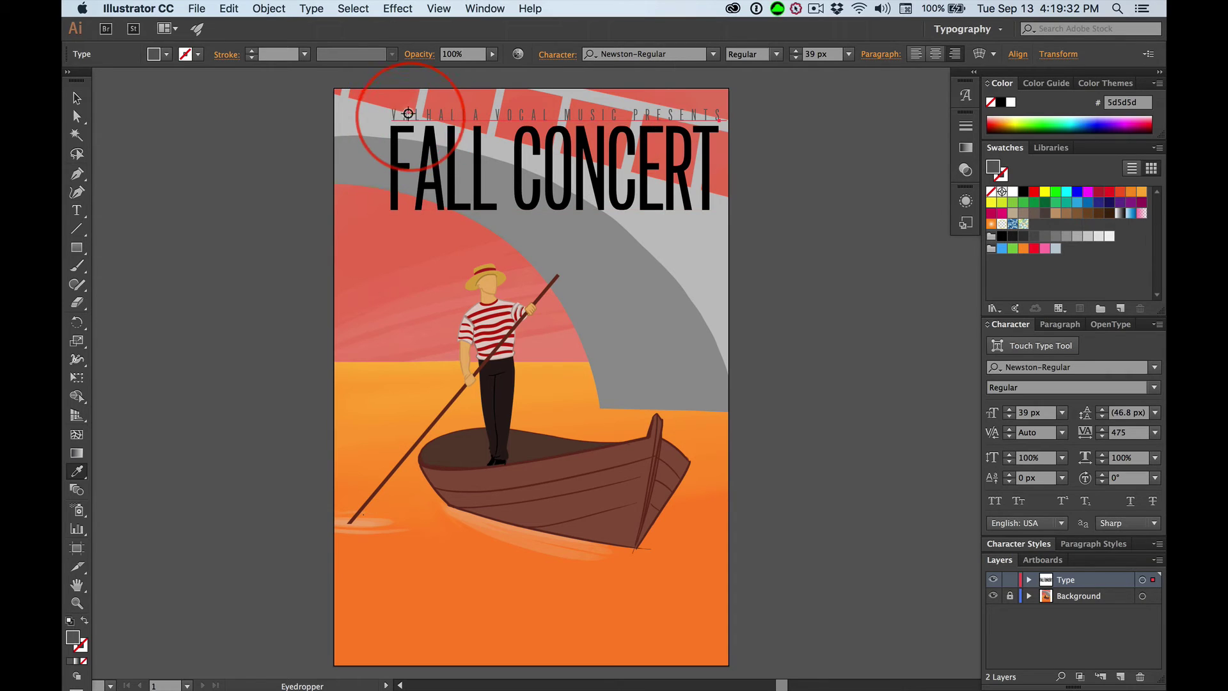
click(77, 98)
click(412, 113)
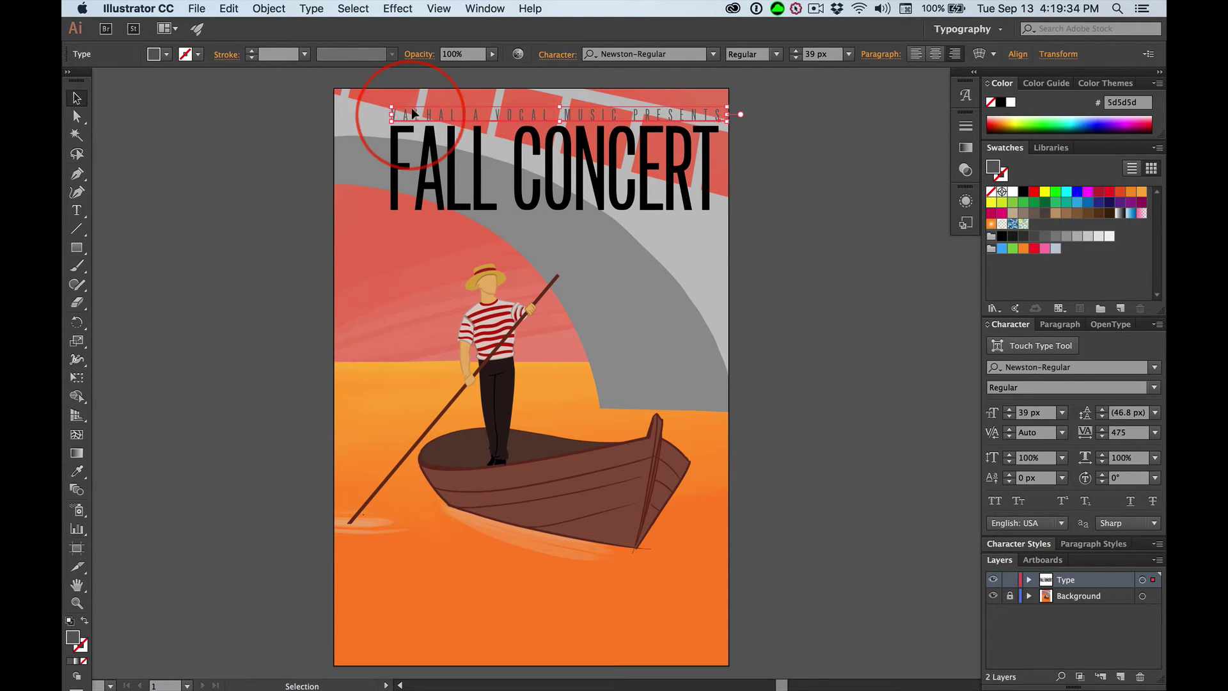
double_click(72, 639)
drag(390, 355, 366, 386)
click(743, 192)
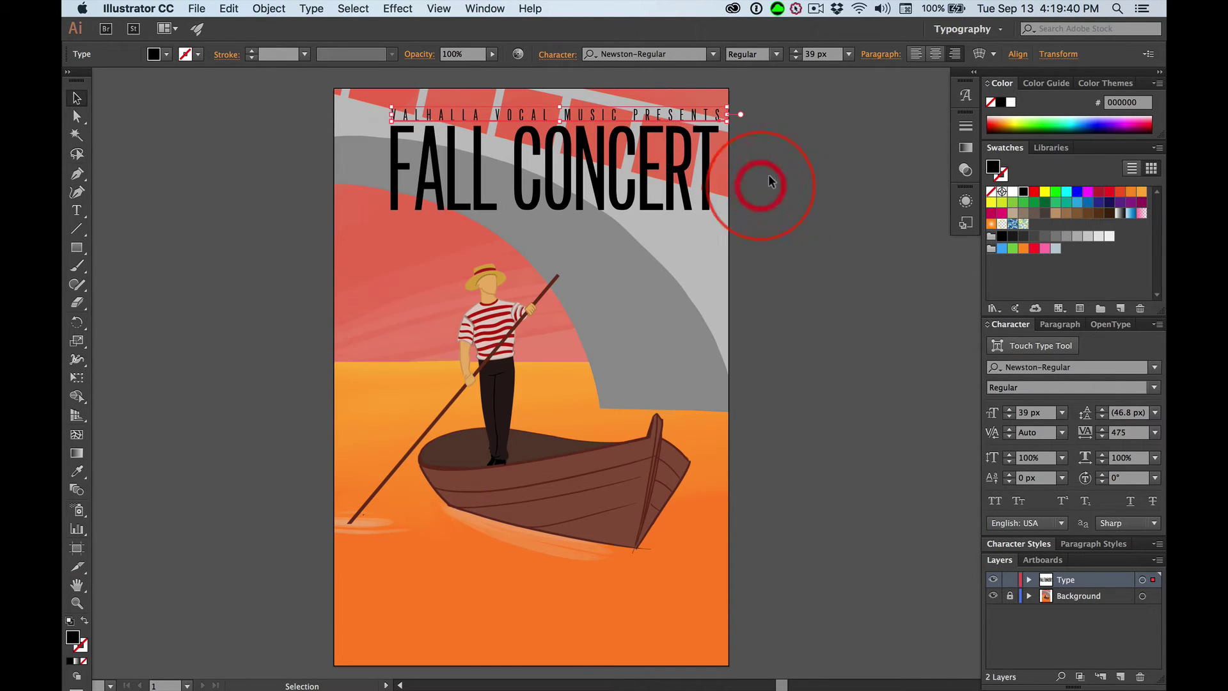
click(180, 110)
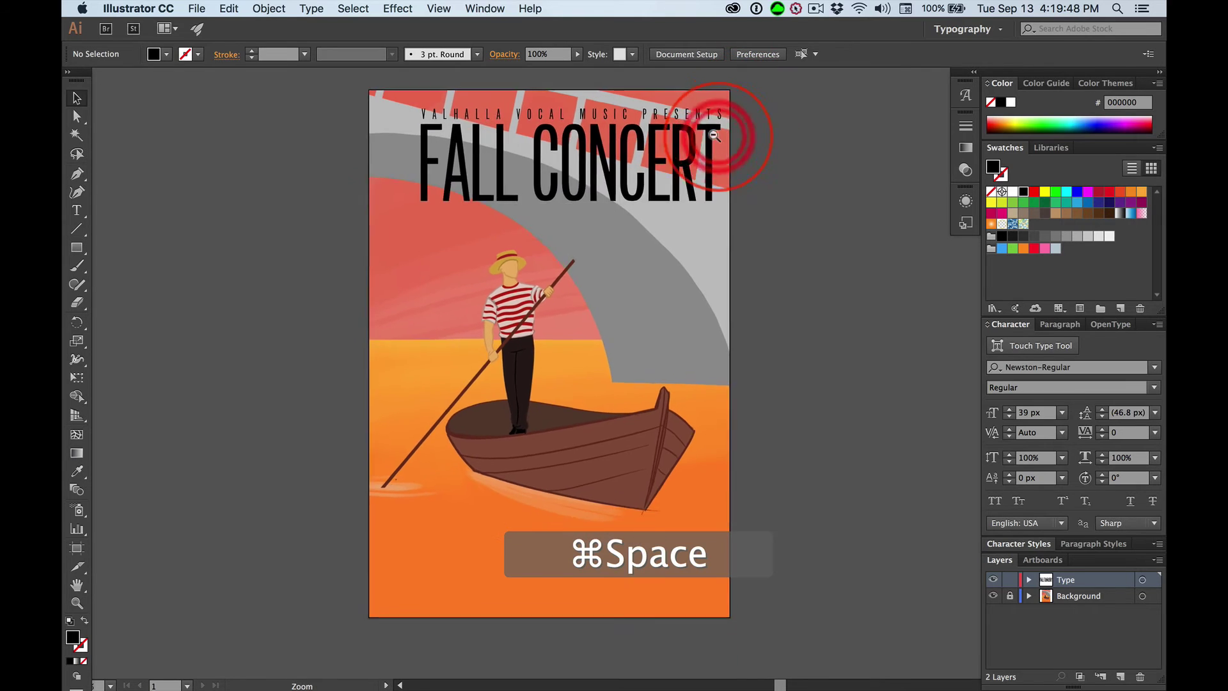
- Nudge the "FALL CONCERT" text slightly right to line up its right edge with the "VALHALLA VOCAL MUSIC PRESENTS" line, and deselect it
super+click(753, 120)
drag(867, 103, 1056, 37)
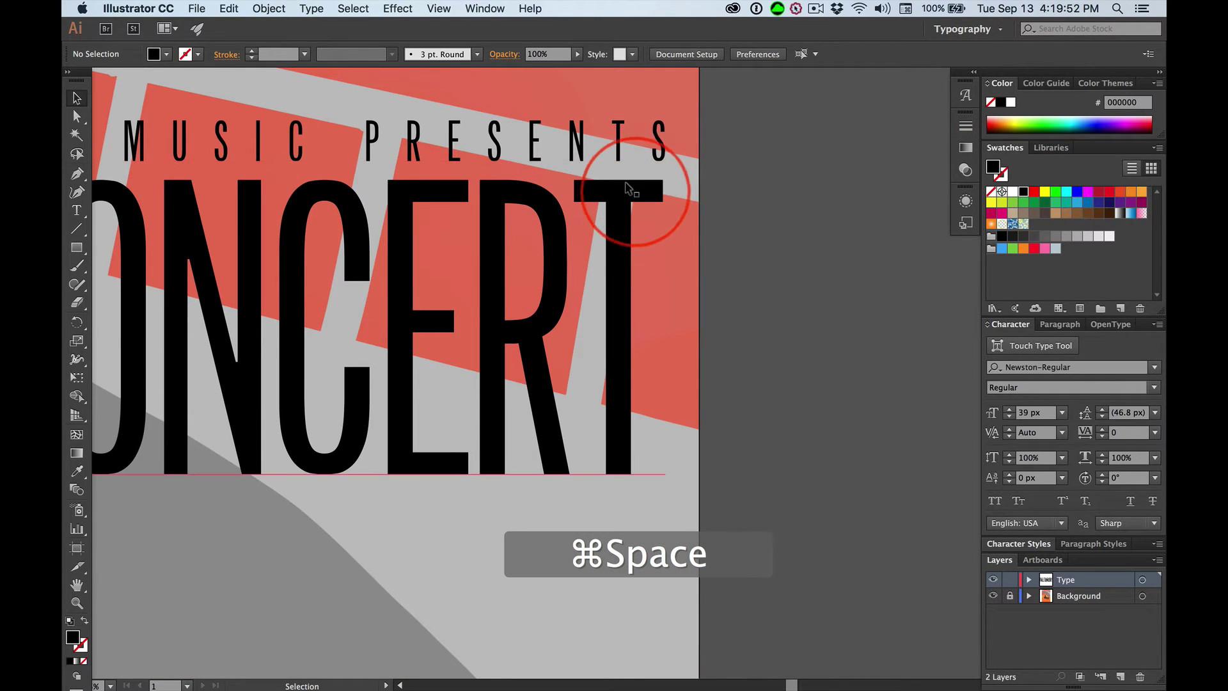
click(630, 205)
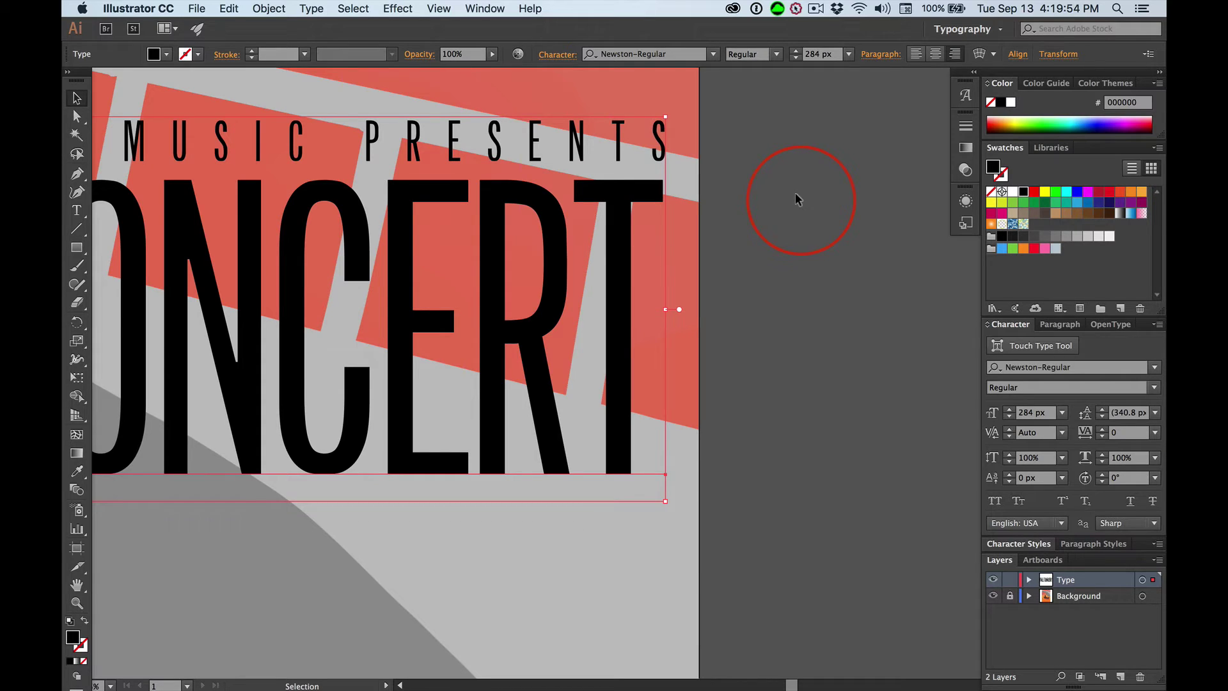
key(alt+Right)
key(alt+Right)
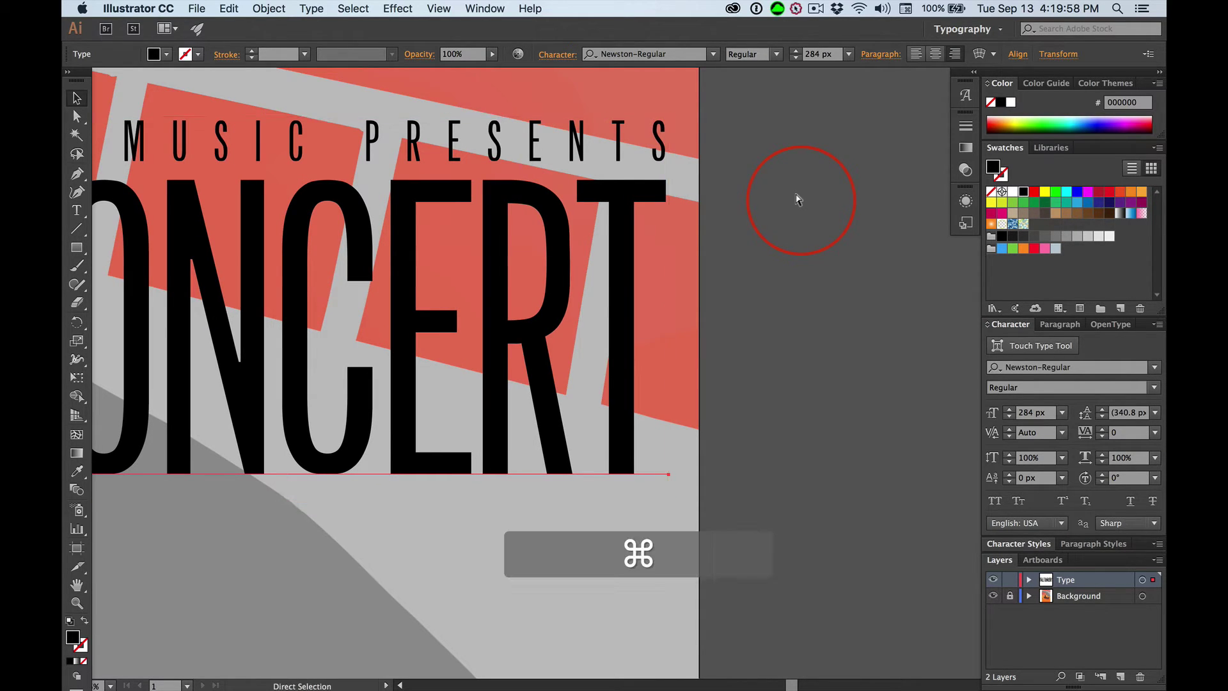
key(super+0)
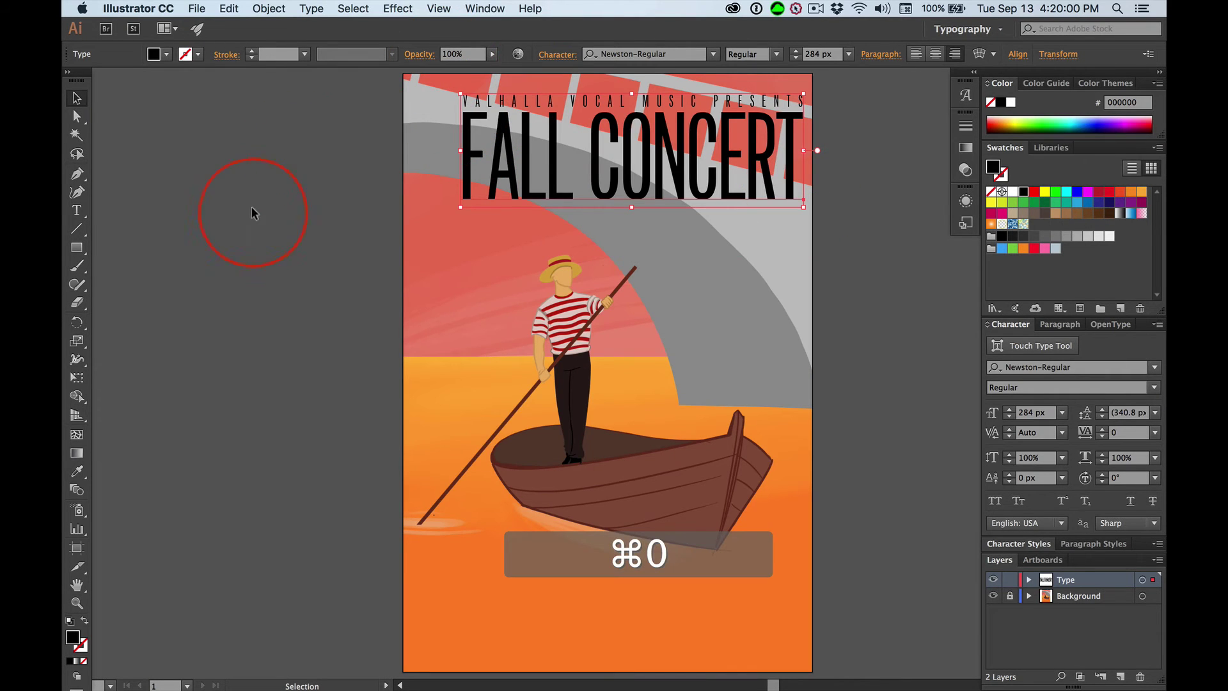
click(173, 224)
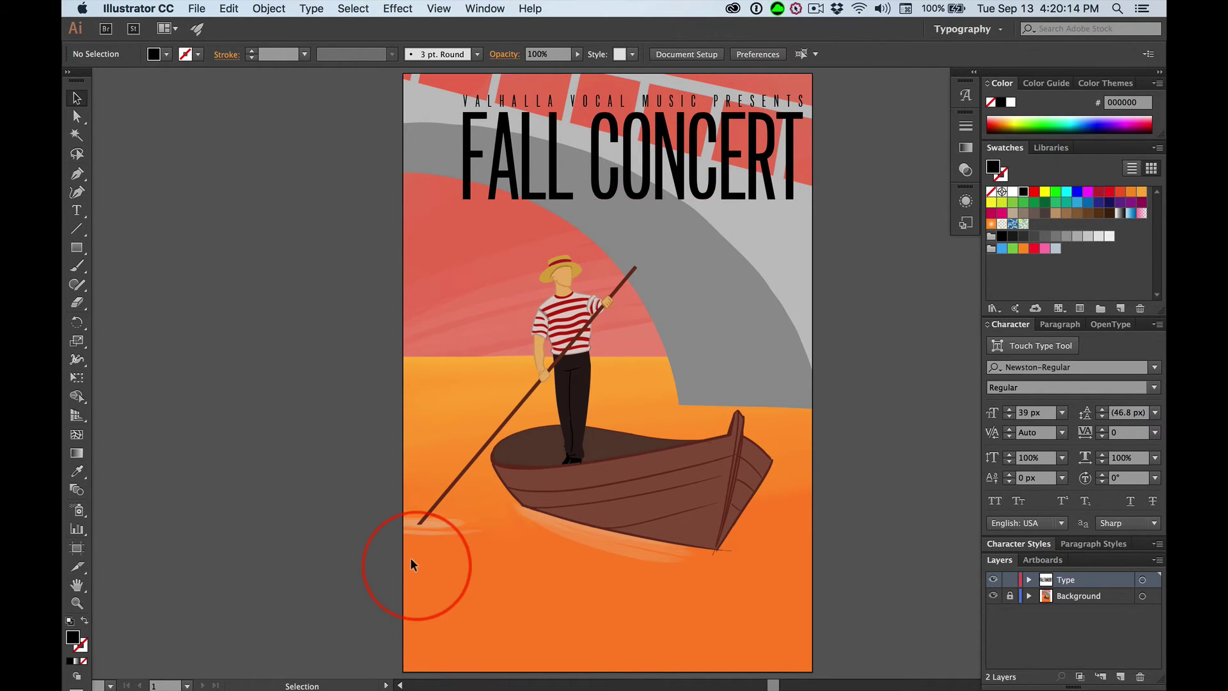
- Add the placeholder text "KNJNONO" on the water below the tip of the gondolier's pole and align it left
click(76, 211)
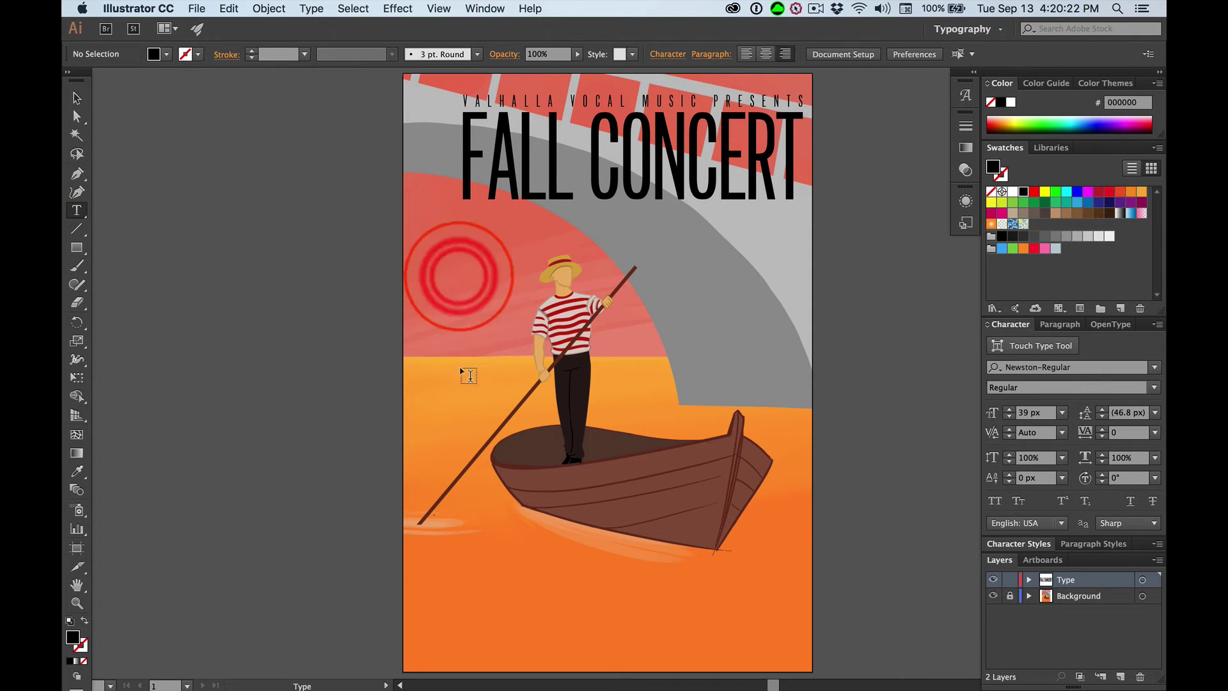
click(425, 559)
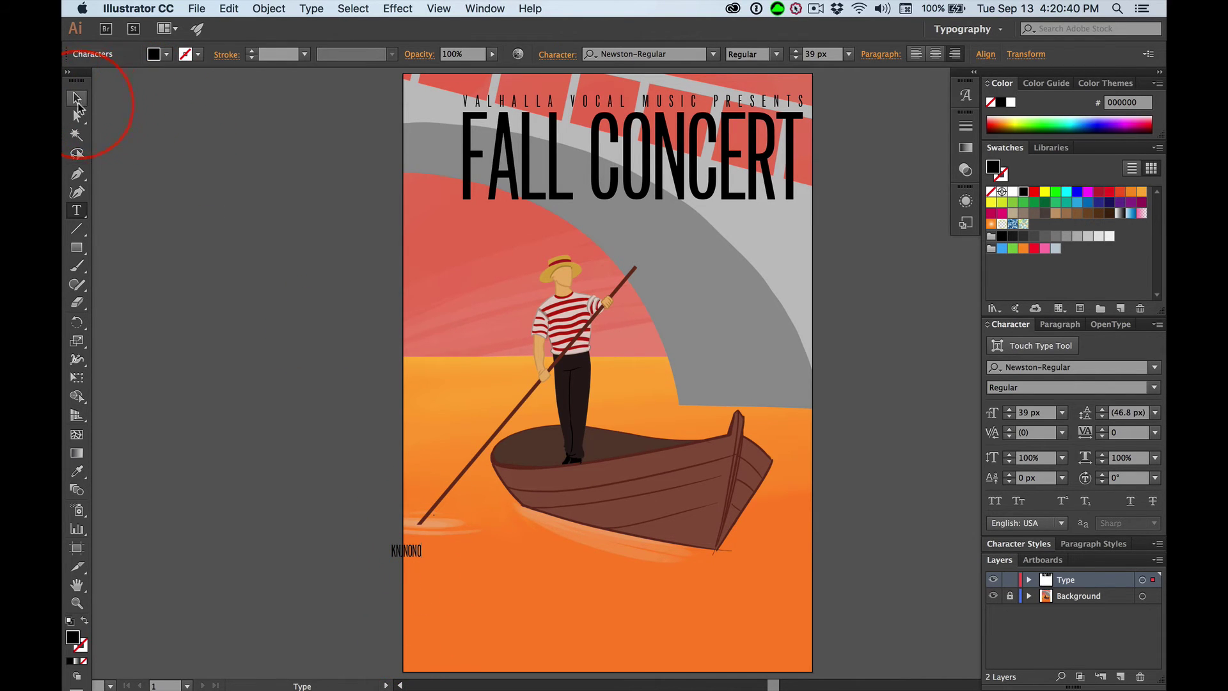
click(77, 99)
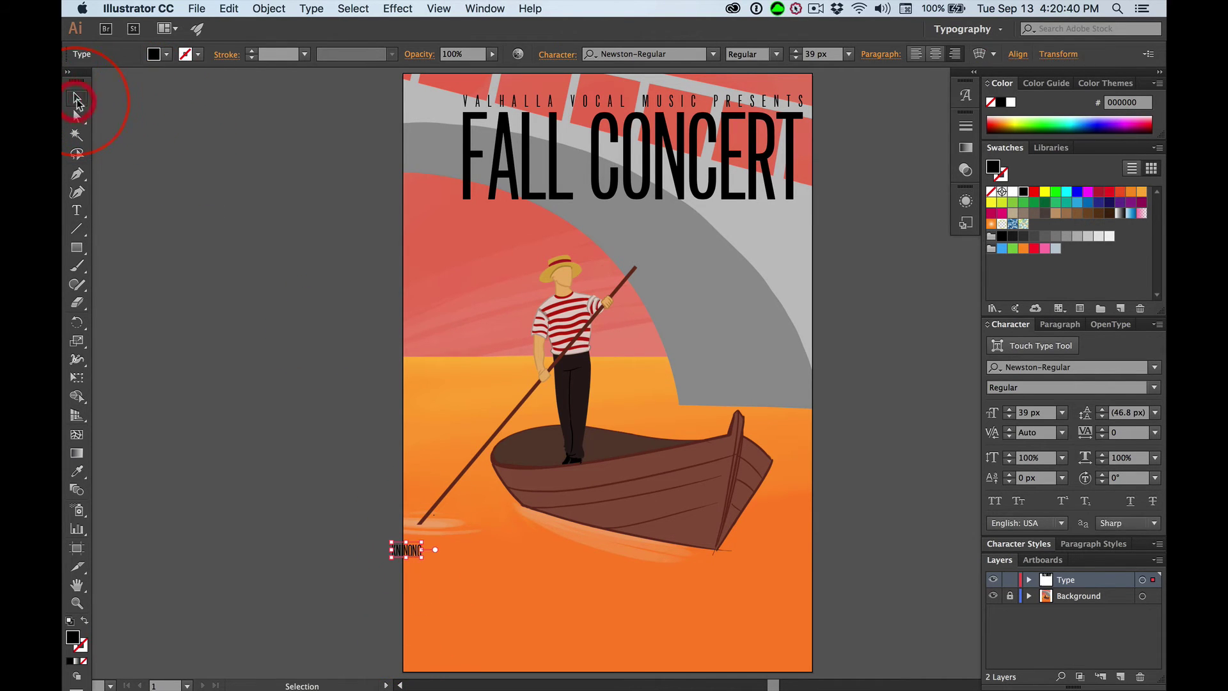
click(917, 55)
click(443, 551)
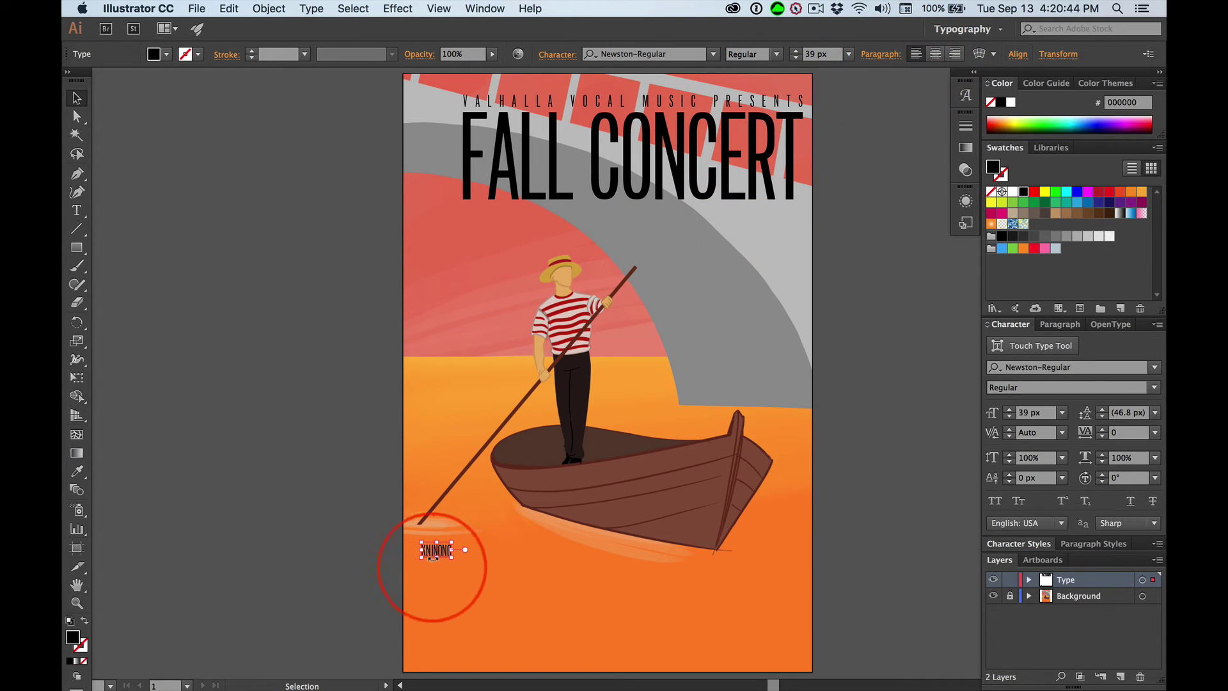
- Extend the "KNJNONO" text into a six-line block of placeholder text near the poster's bottom edge and deselect it
key(t)
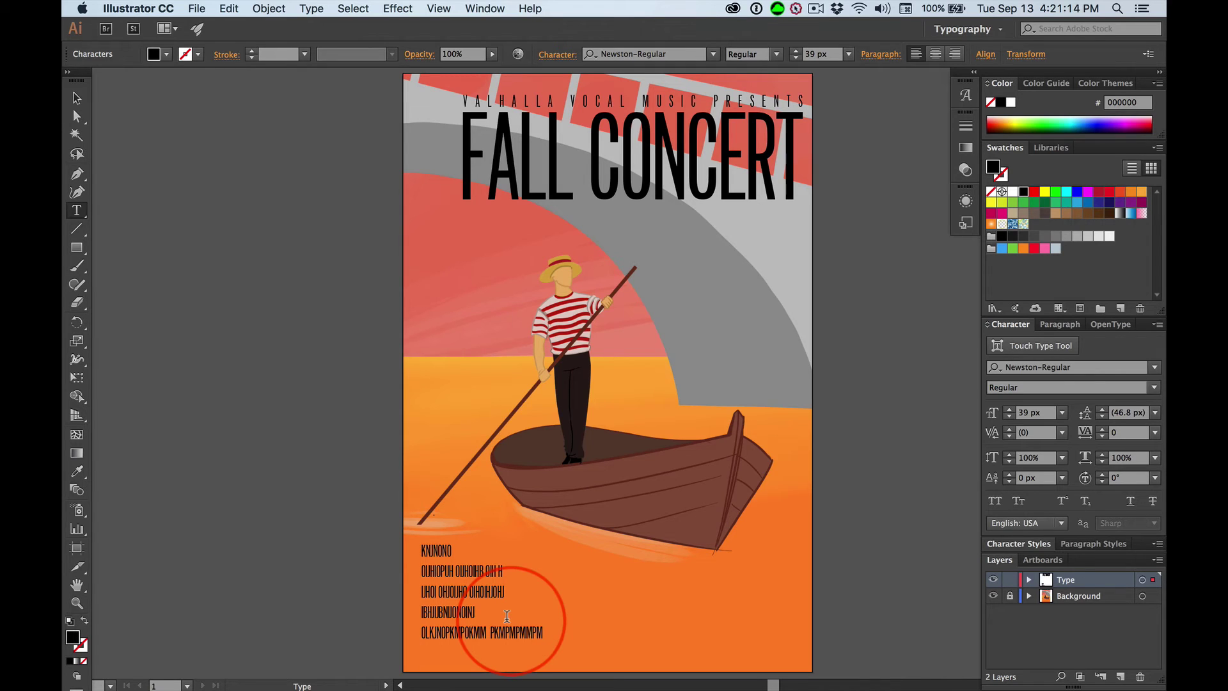
text(PMPLKMPMPMPMPPOMPOP MNOO)
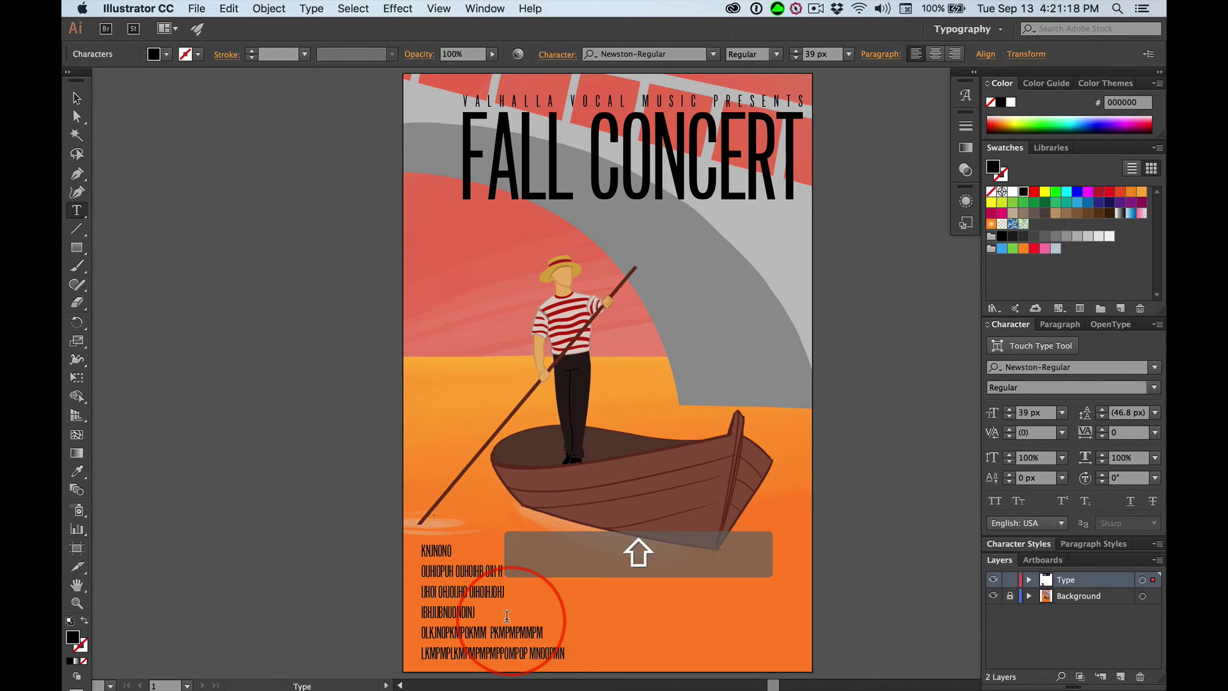
text(PMP NONPNMPMPMPMPM)
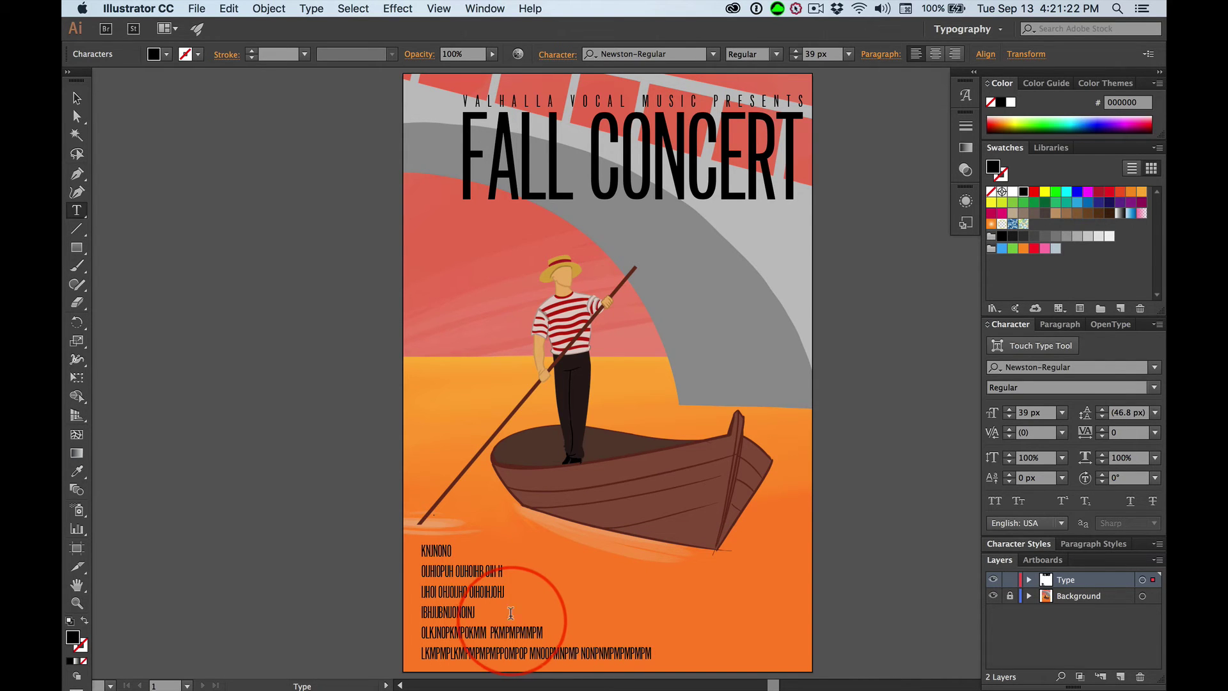
click(77, 97)
click(417, 636)
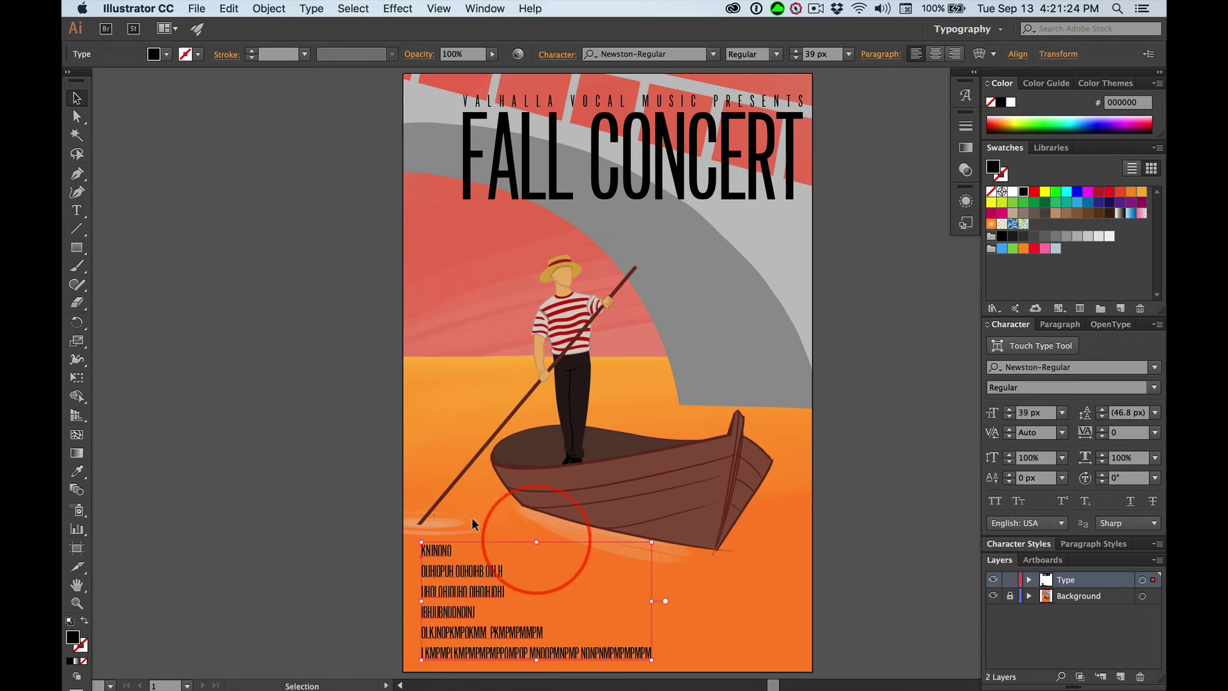
click(316, 531)
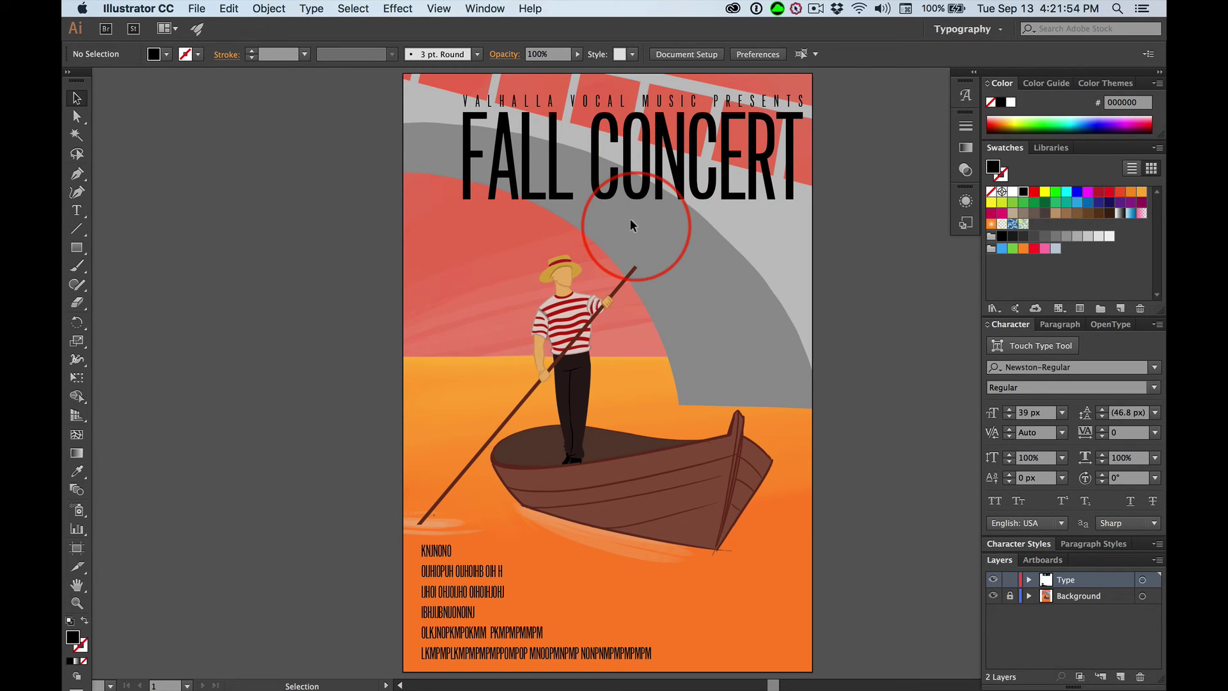
- Center-align the text of both title lines and move them back to the horizontal middle of the poster's upper area
drag(630, 225, 680, 75)
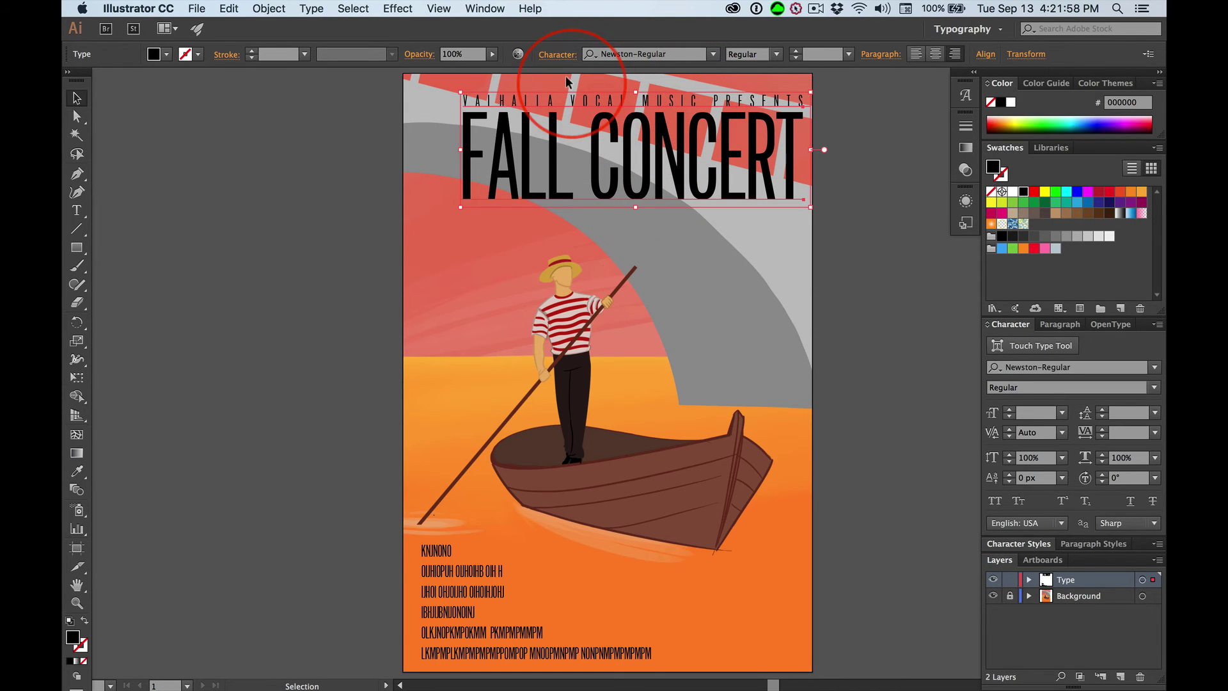
click(935, 55)
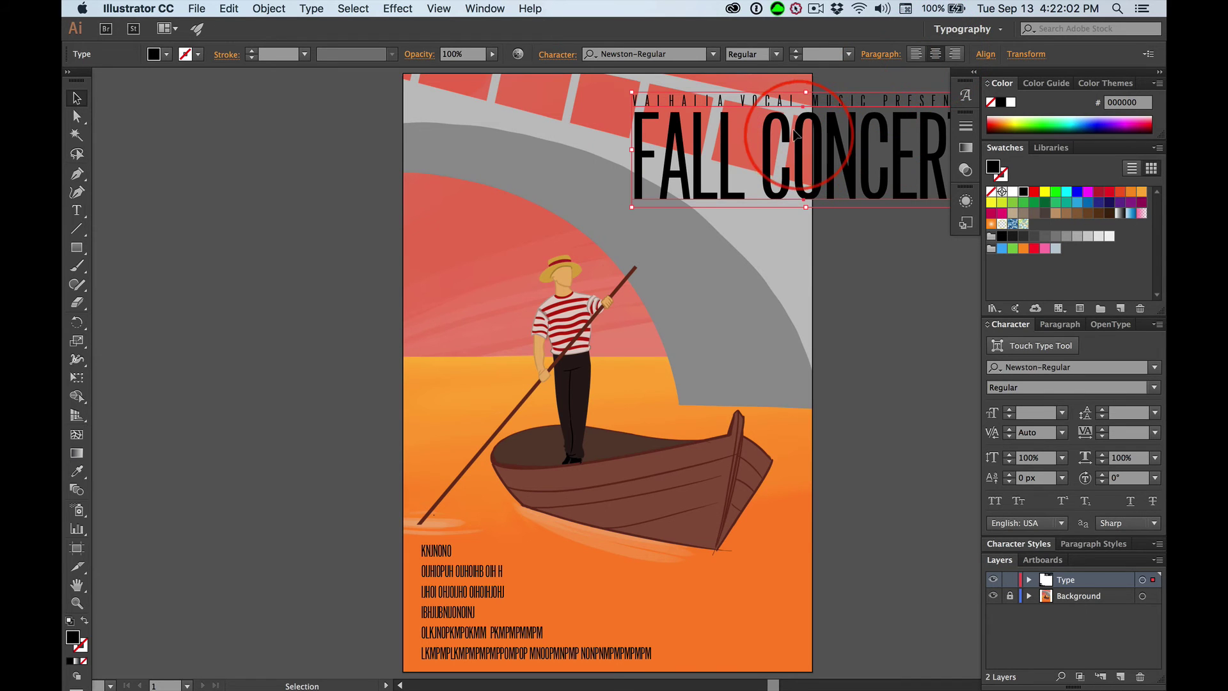
drag(793, 133, 587, 134)
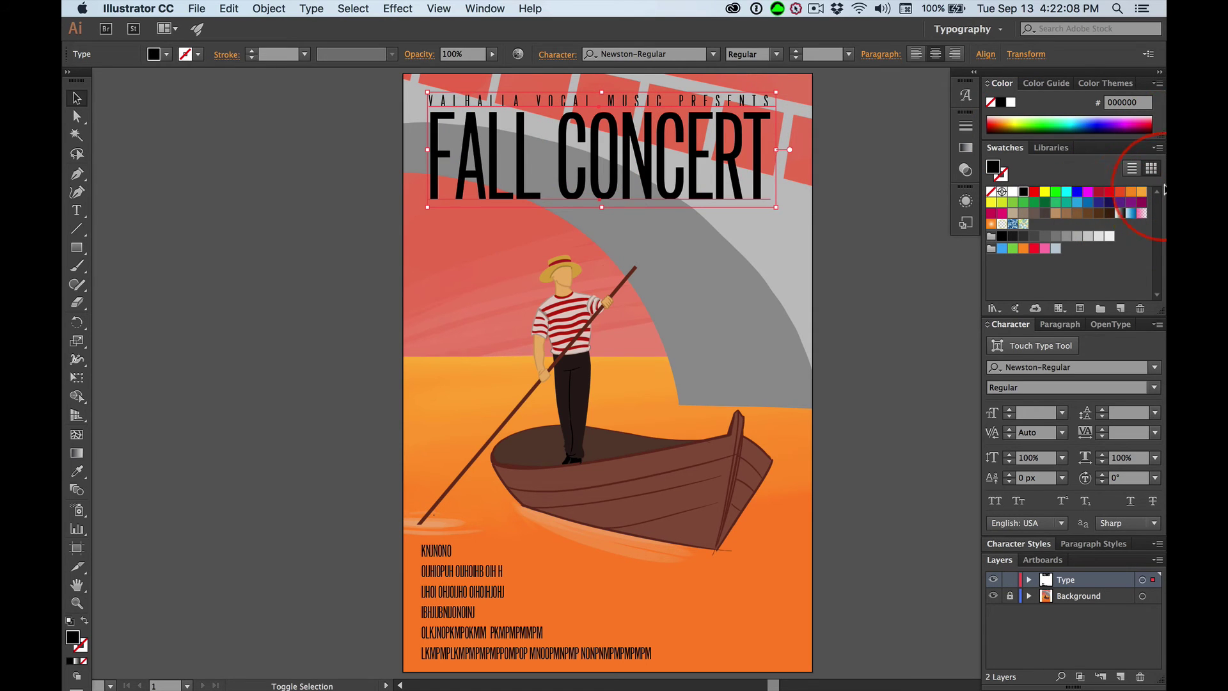
key(shift+Right)
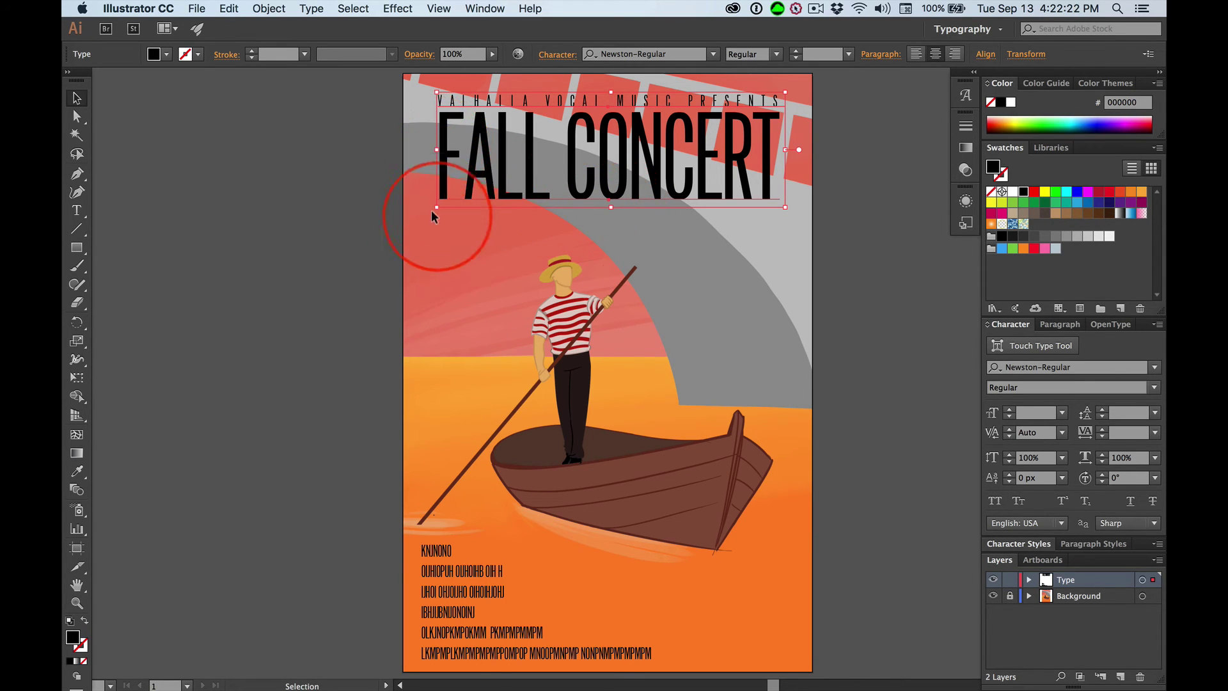
- Scale both title lines up proportionally from their center until they nearly fill the poster's width, and deselect them
drag(434, 205, 408, 210)
key(shift)
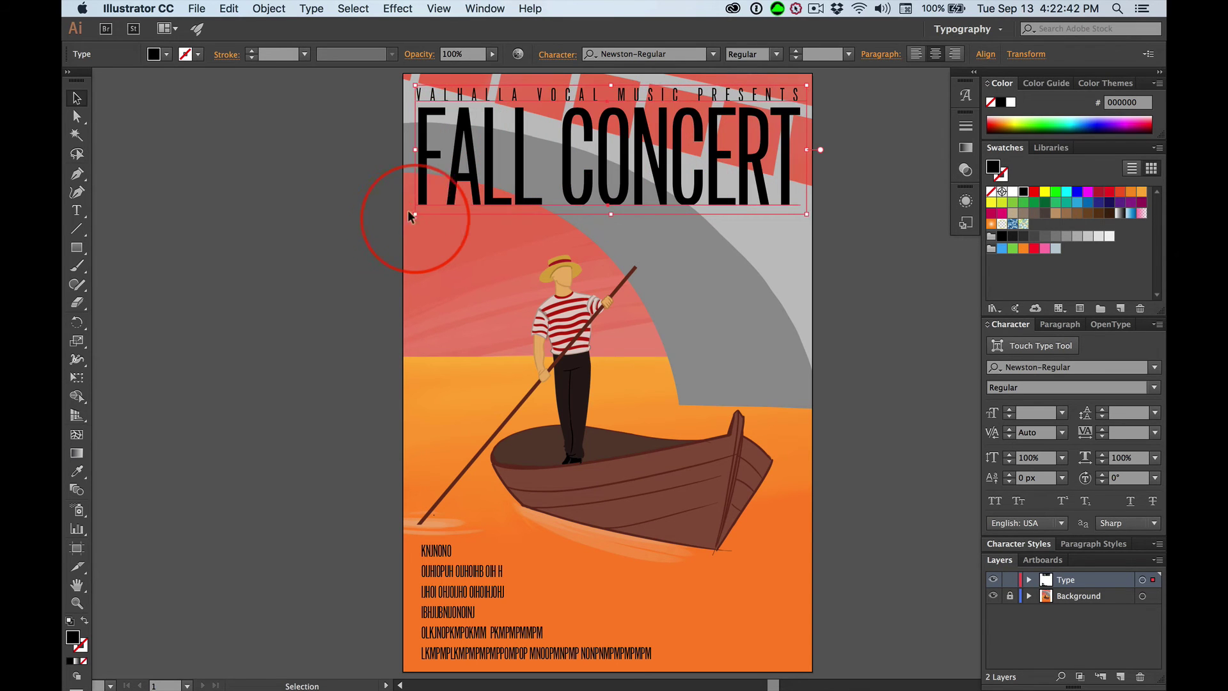
click(220, 201)
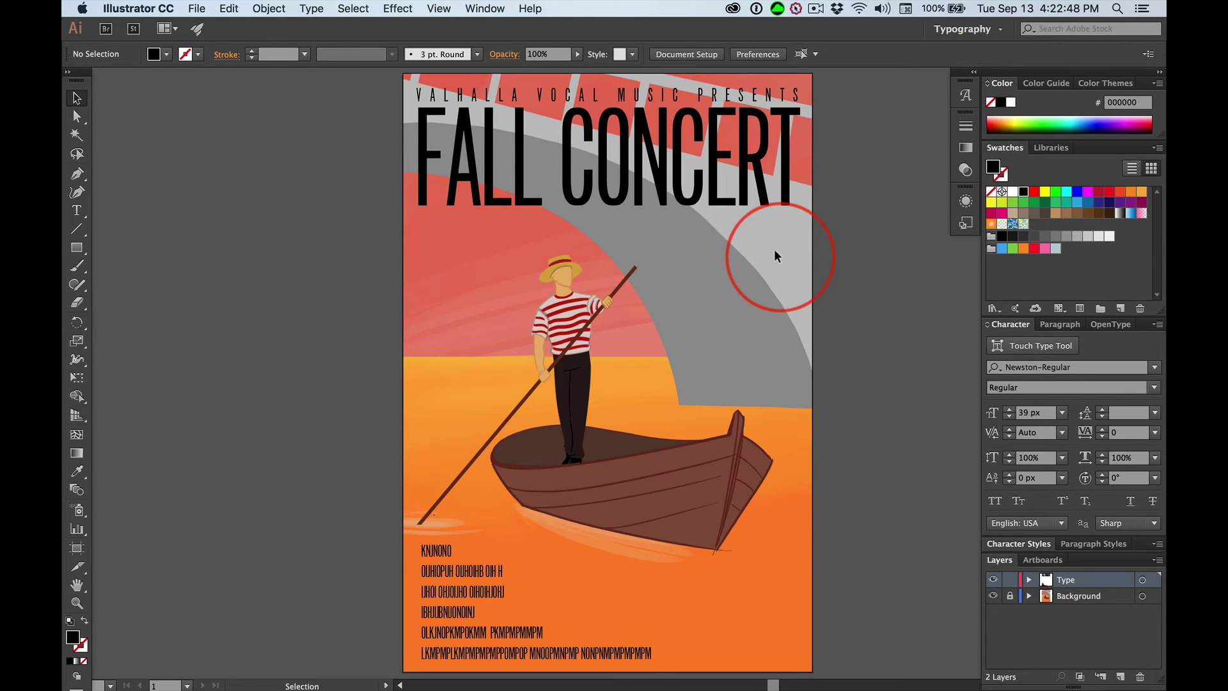
- Show the rulers and place a vertical guide along the left edge of the "FALL CONCERT" title
click(67, 75)
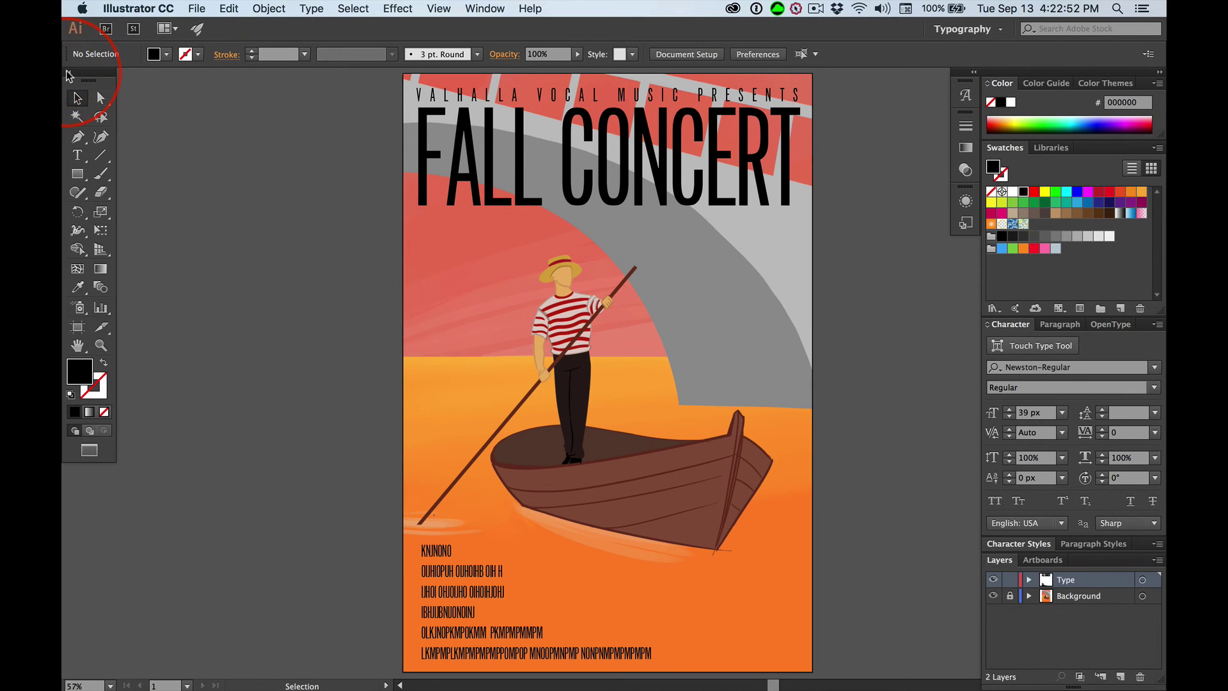
key(super+r)
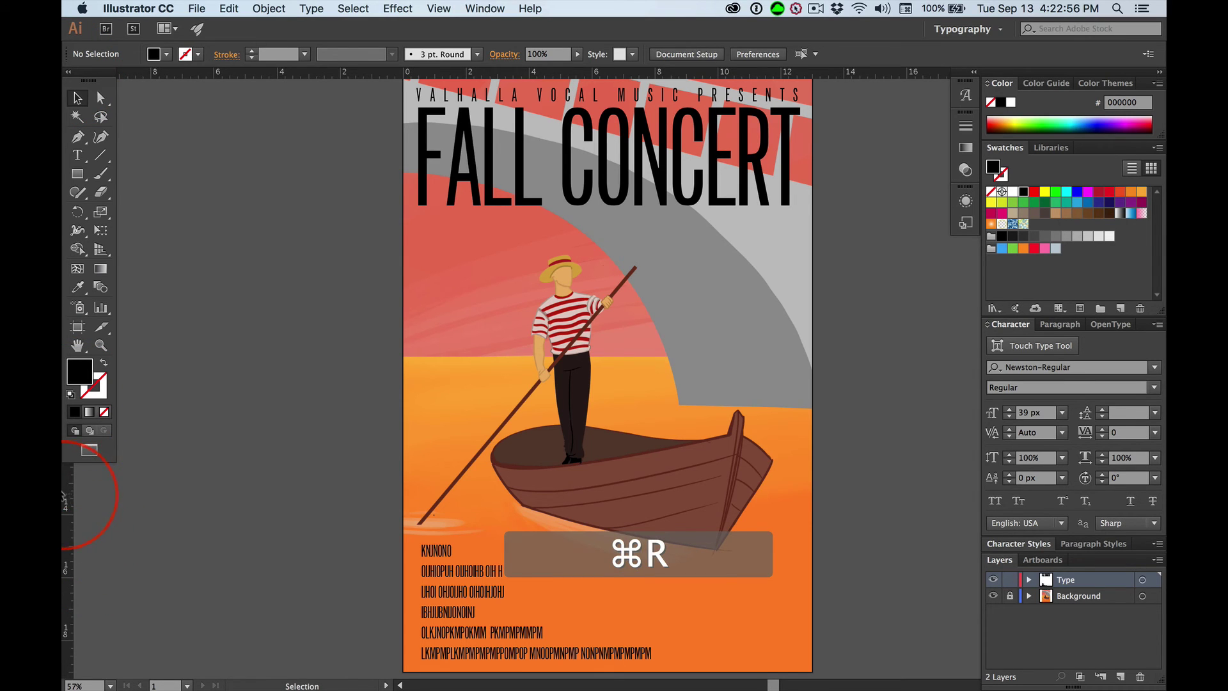
drag(64, 495, 418, 496)
click(420, 111)
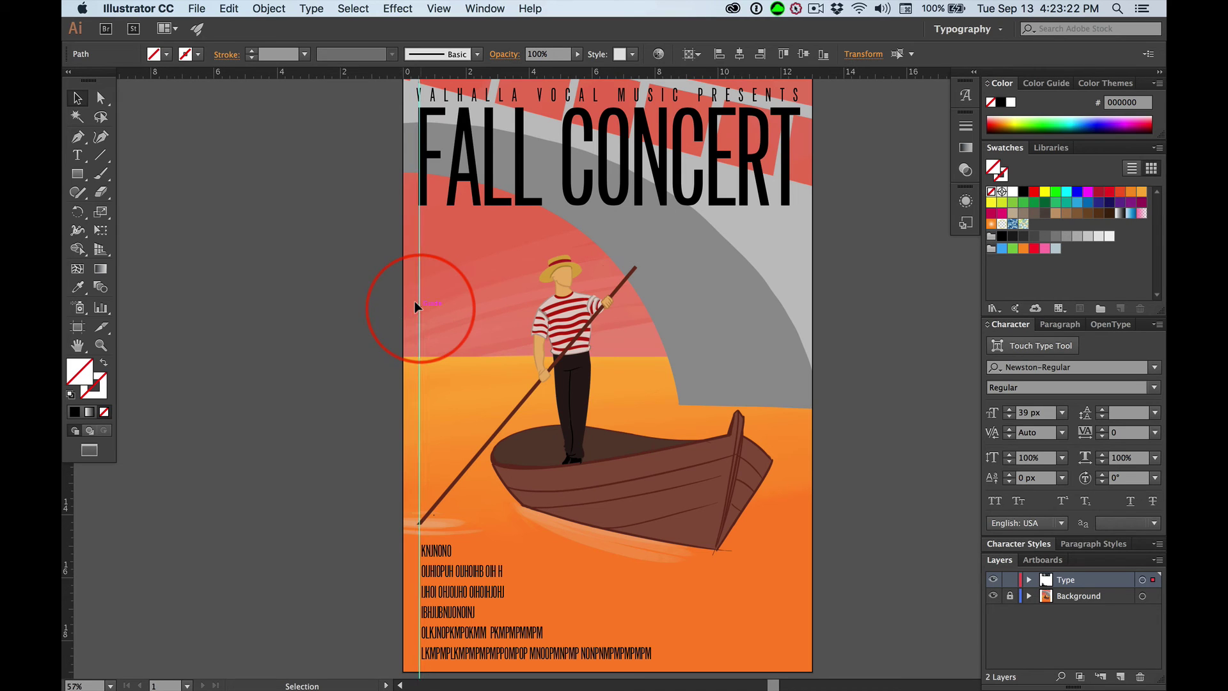
- Set the X position of the vertical guide at the title's left edge to .5 in
mouse_move(417, 259)
mouse_down()
mouse_move(399, 138)
mouse_move(452, 12)
mouse_up()
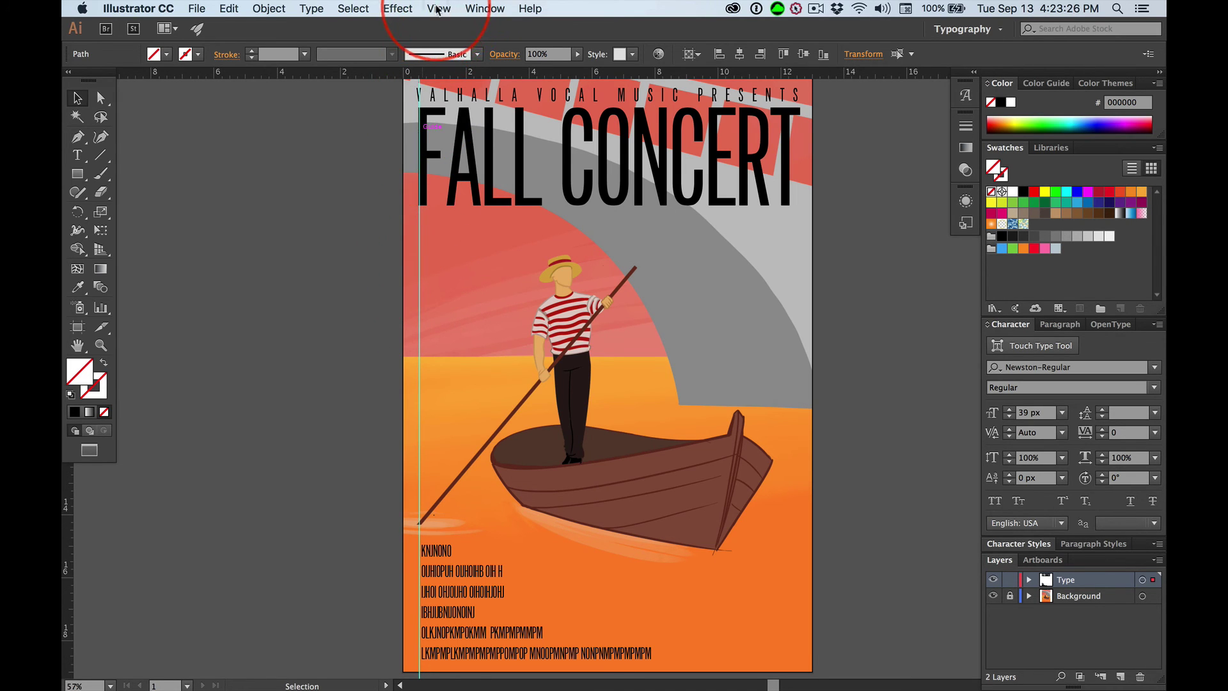
click(451, 10)
mouse_move(448, 460)
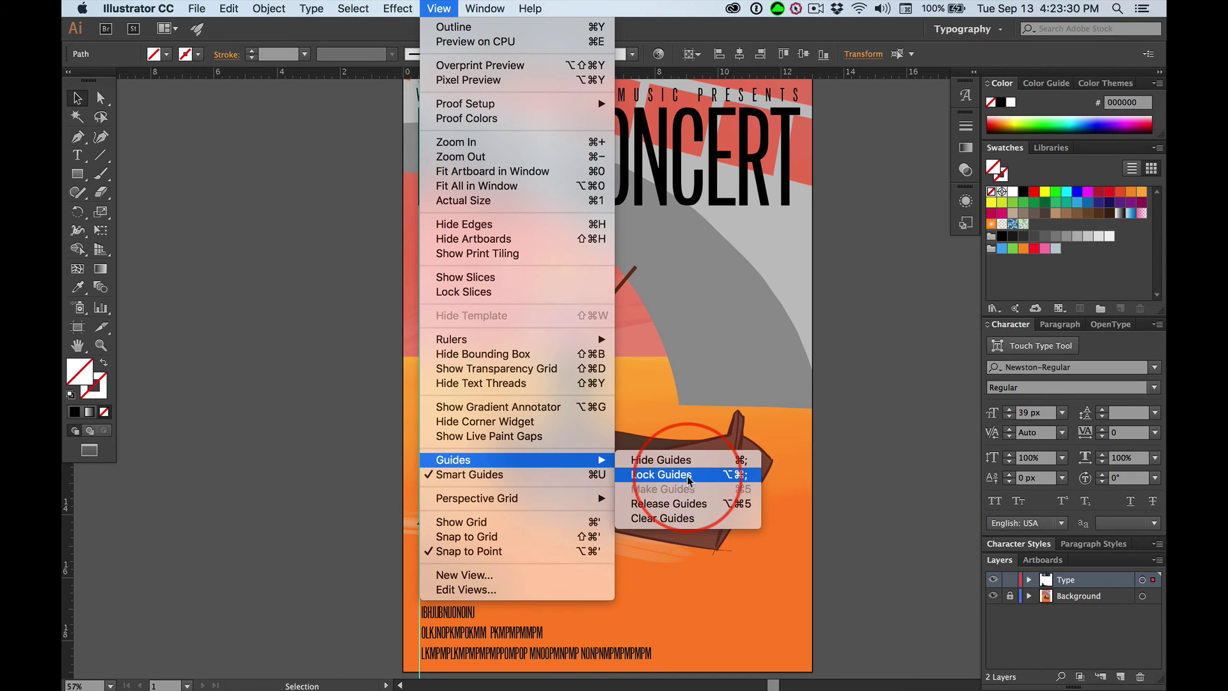
click(283, 314)
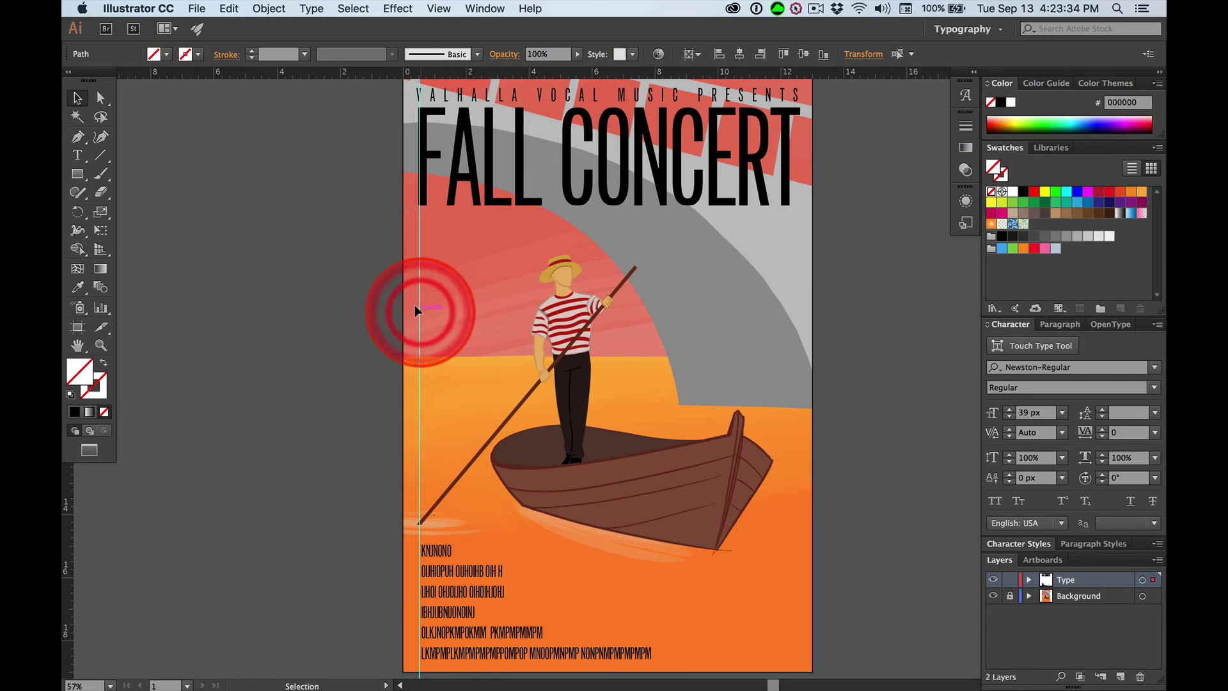
click(866, 56)
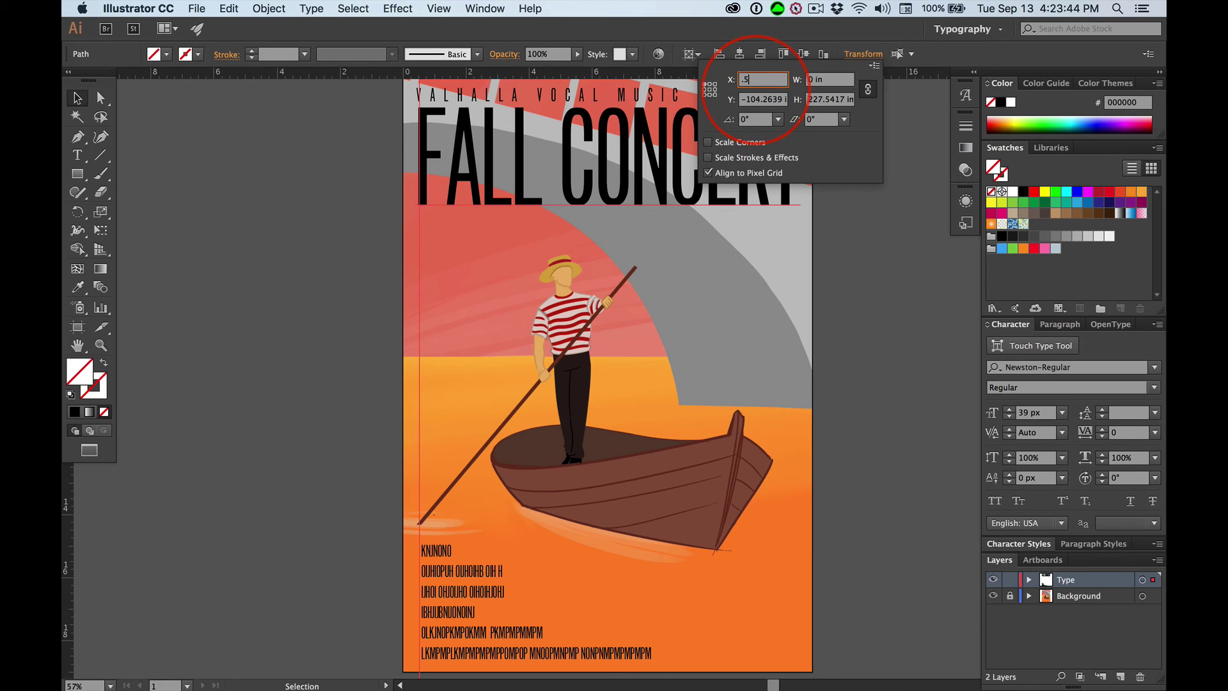
key(Return)
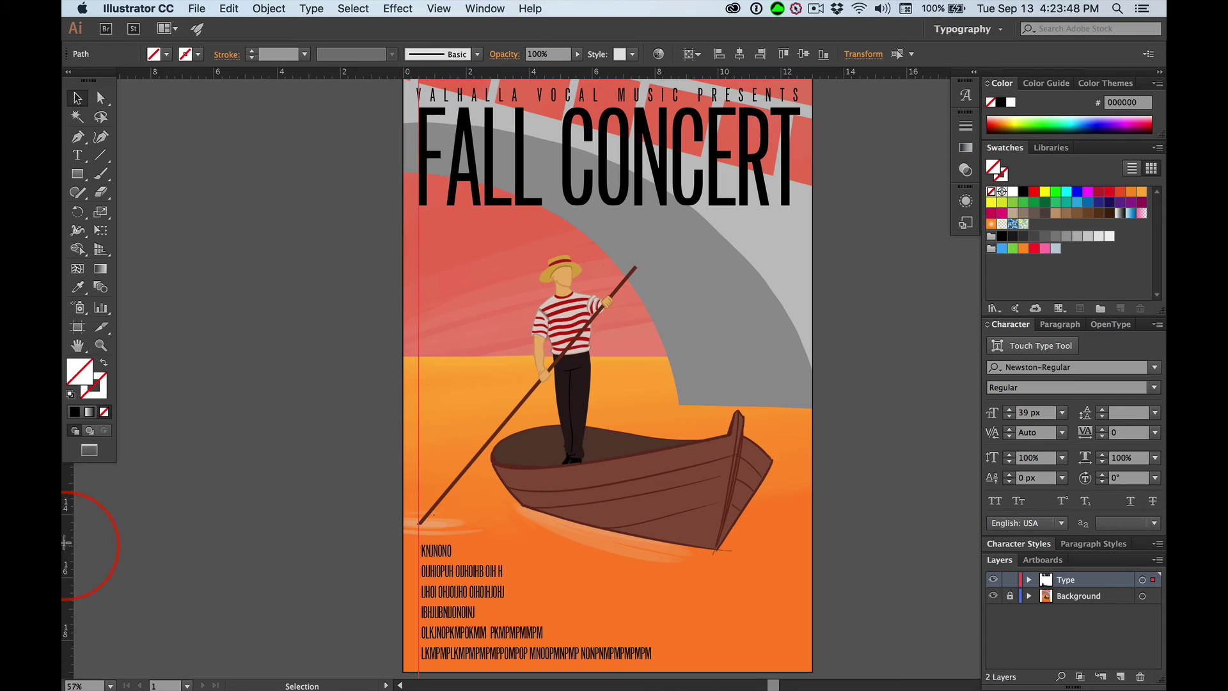
- Place a second vertical guide along the right edge of the "FALL CONCERT" title and set its X position to 12.5 in
drag(67, 543, 799, 487)
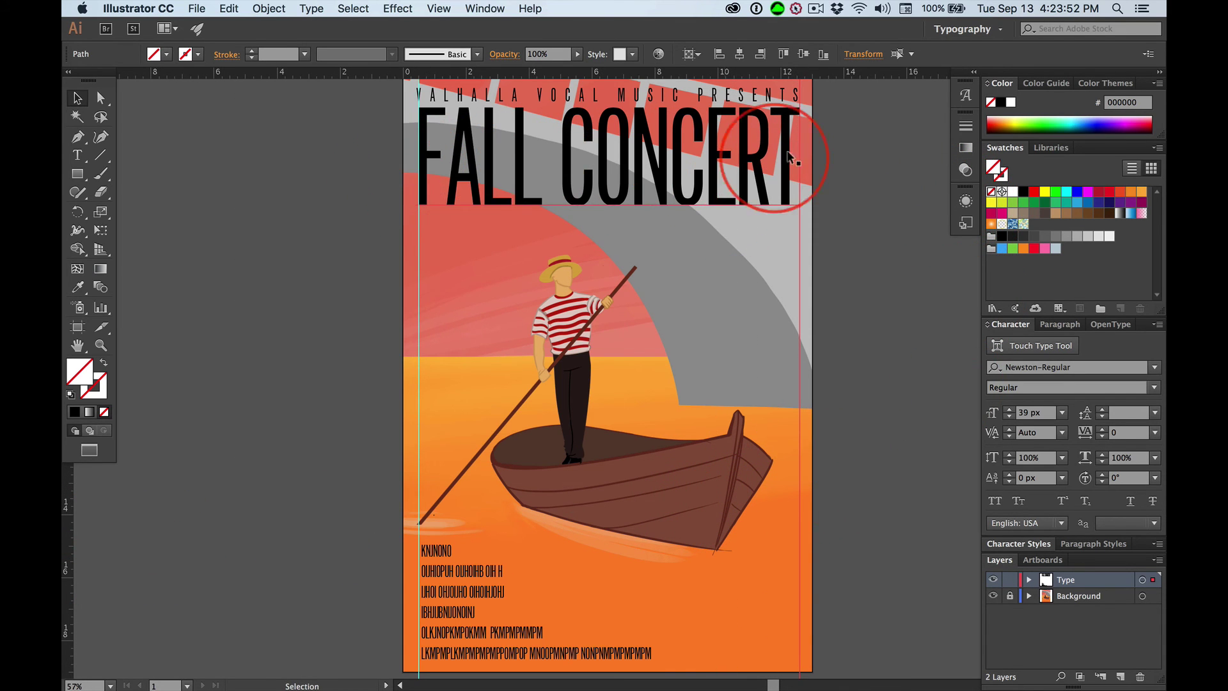
click(796, 273)
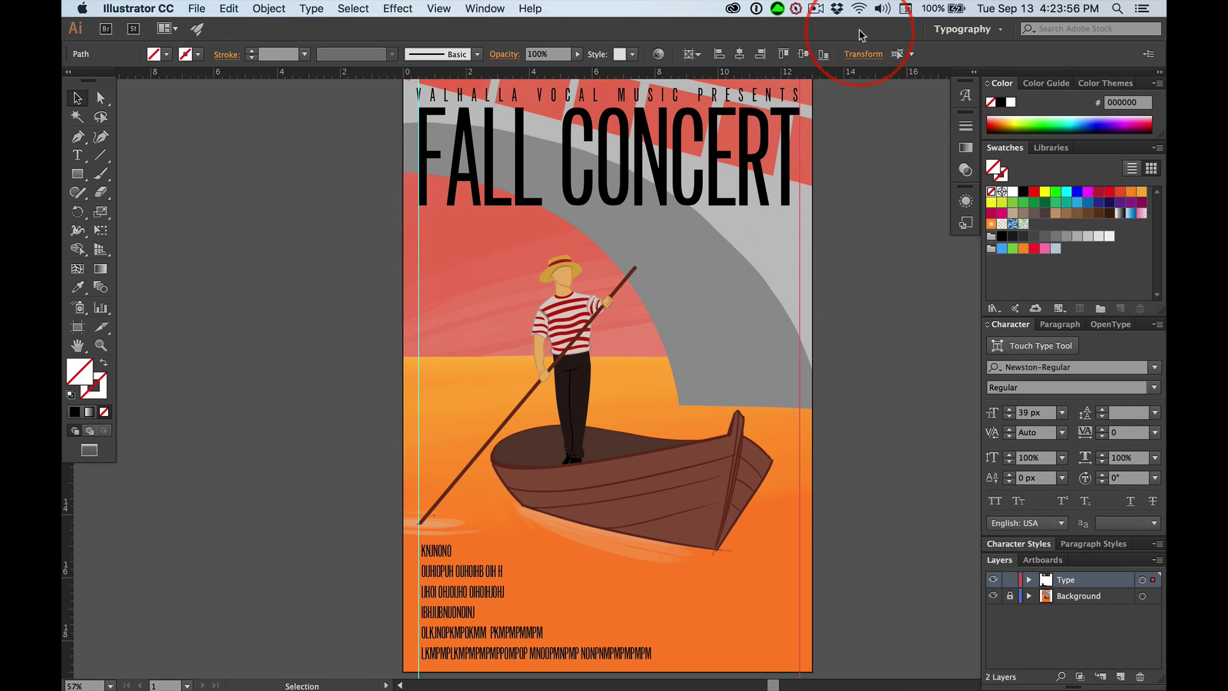
click(870, 53)
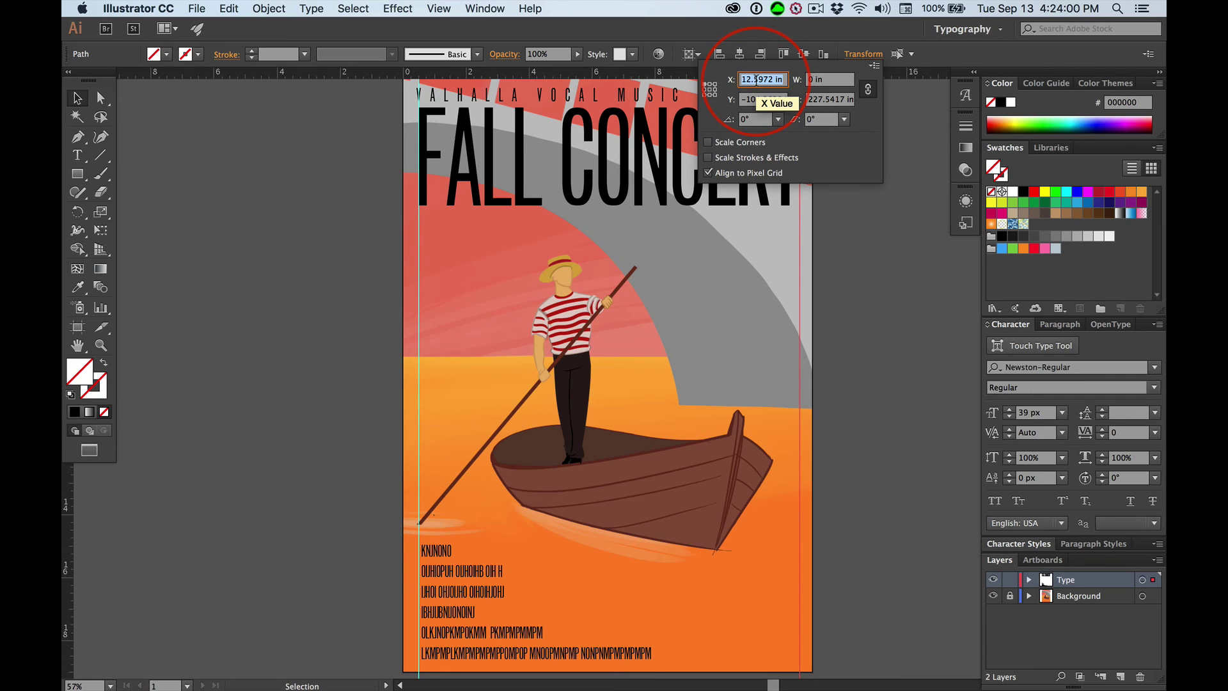
text(12.5)
key(Return)
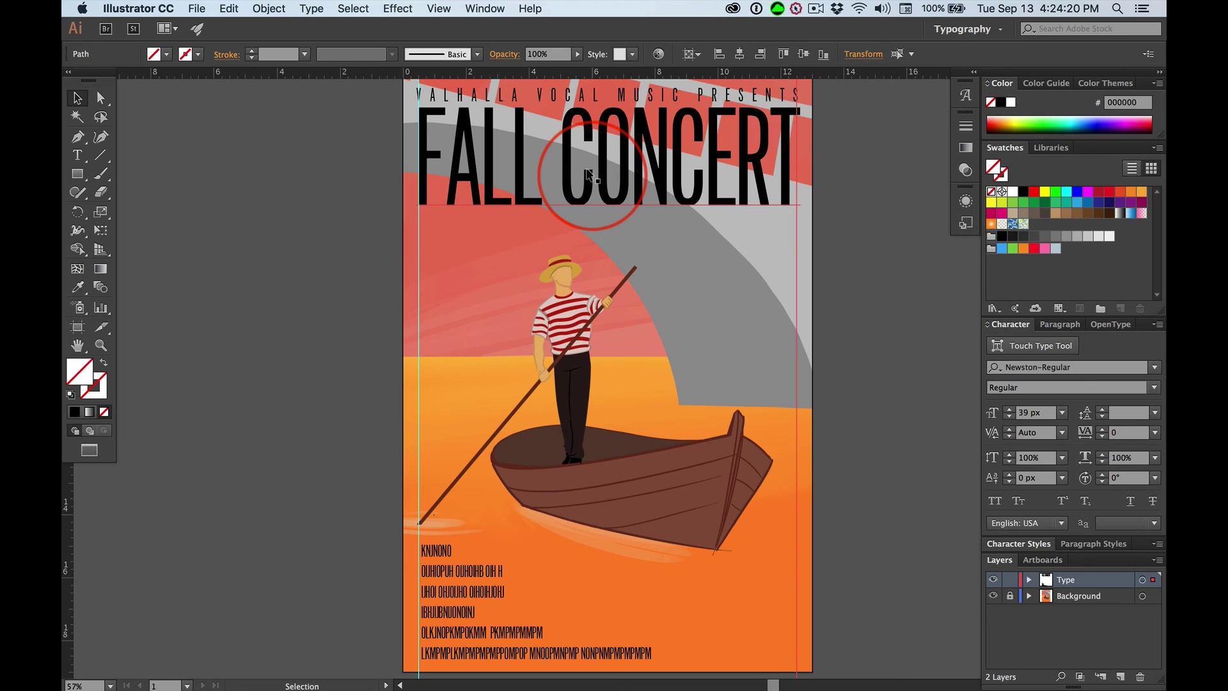
key(super+f)
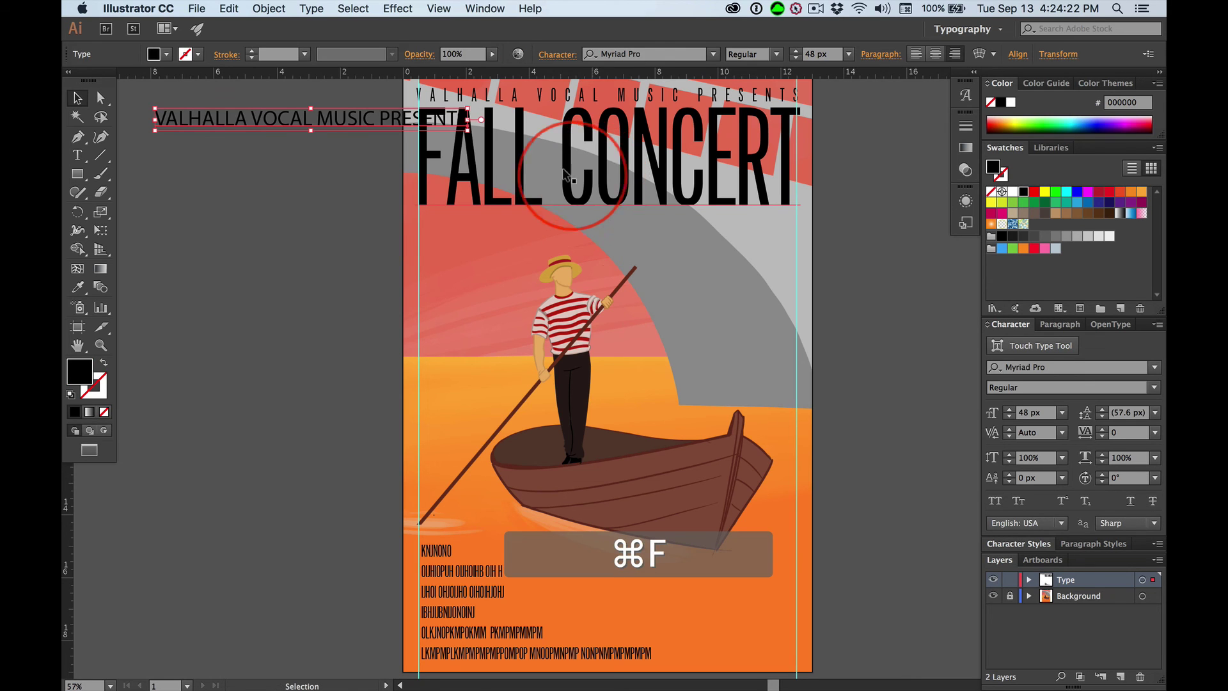
click(247, 114)
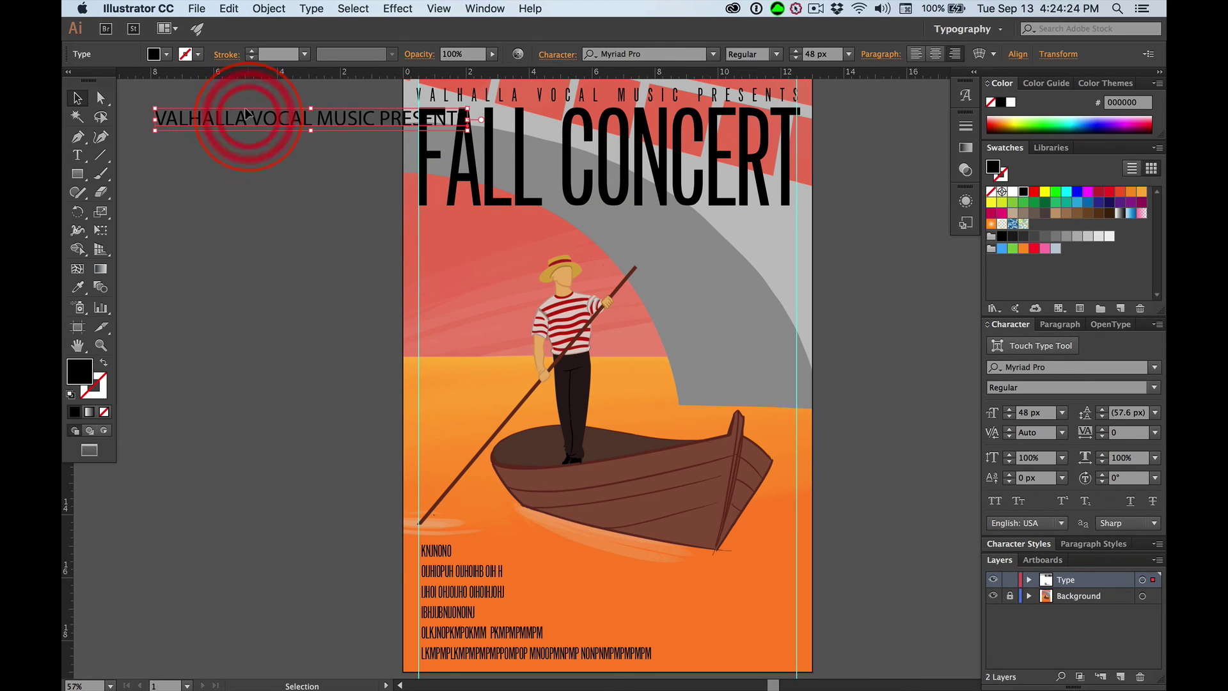
key(Delete)
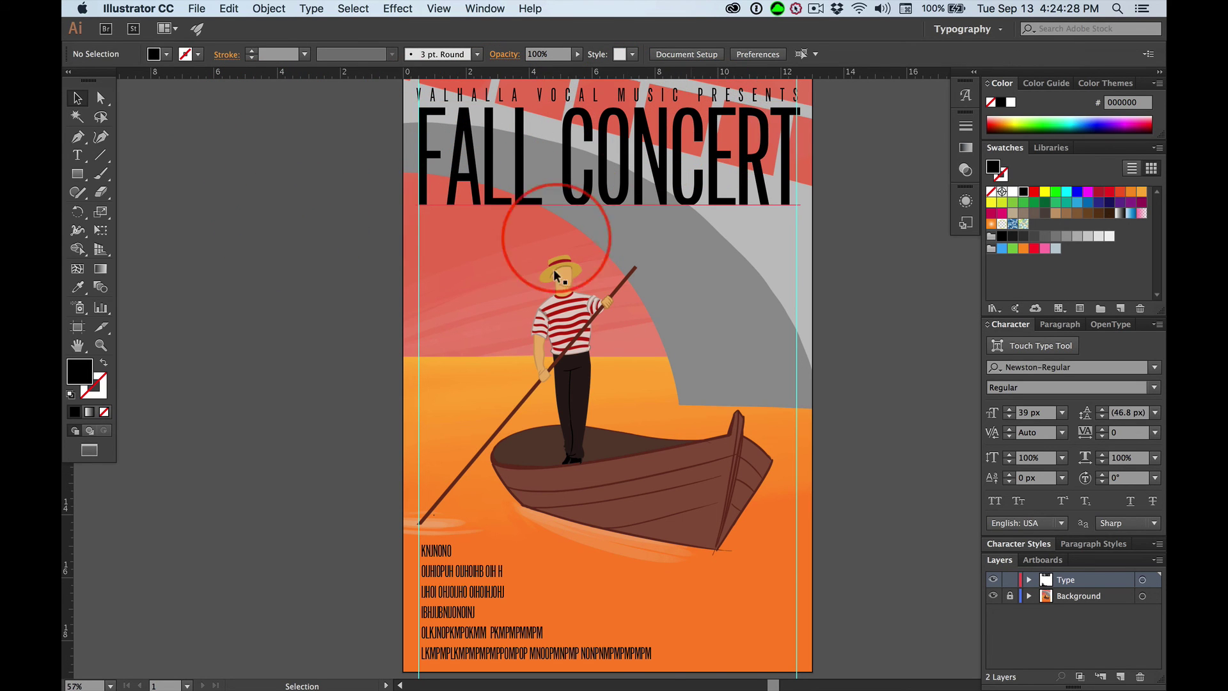
- Hide the rulers and both vertical margin guides to see the poster without them
key(super)
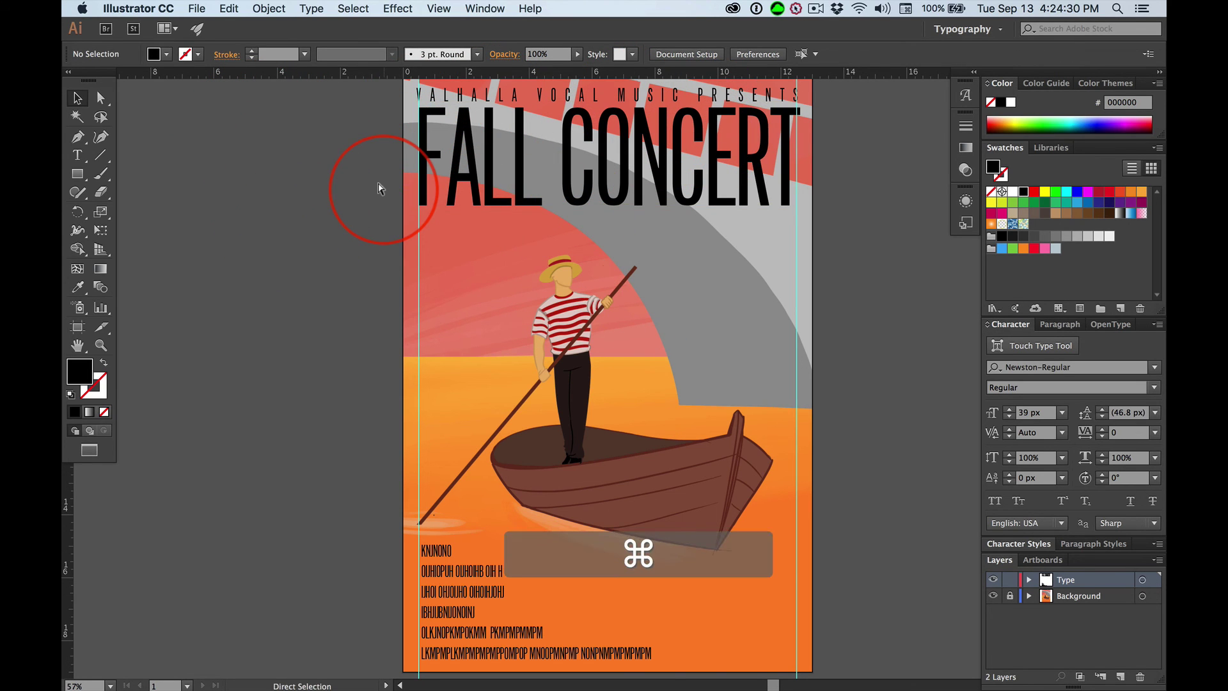
key(super+r)
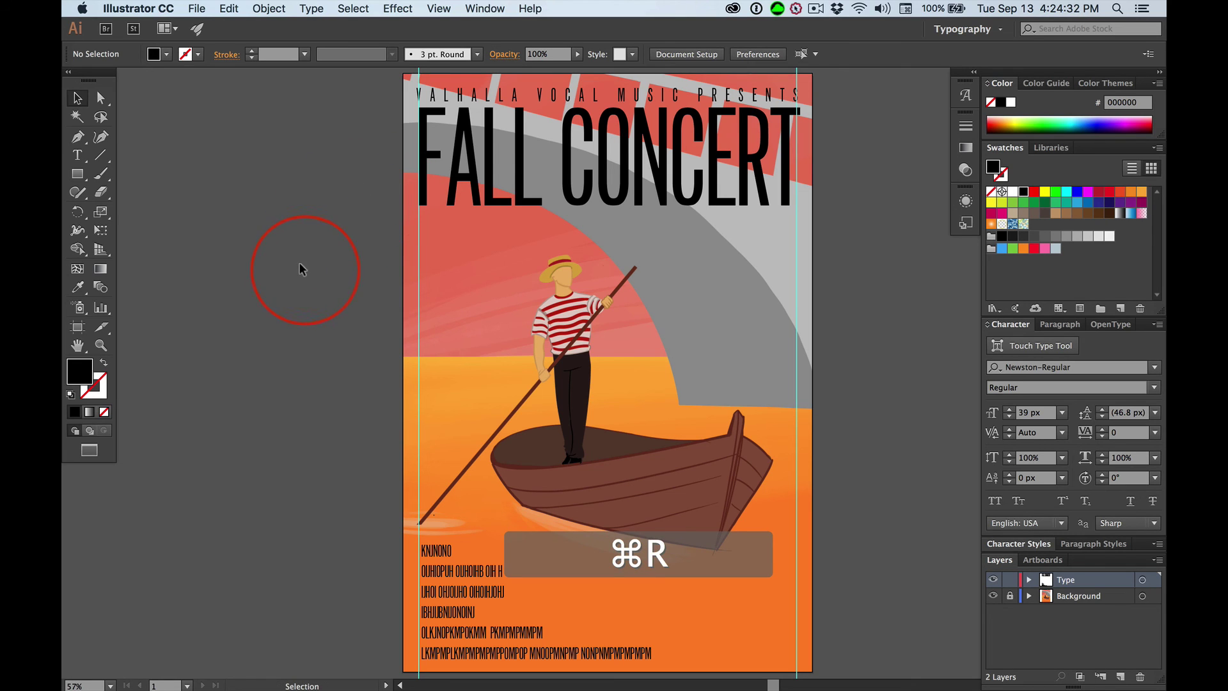
key(super)
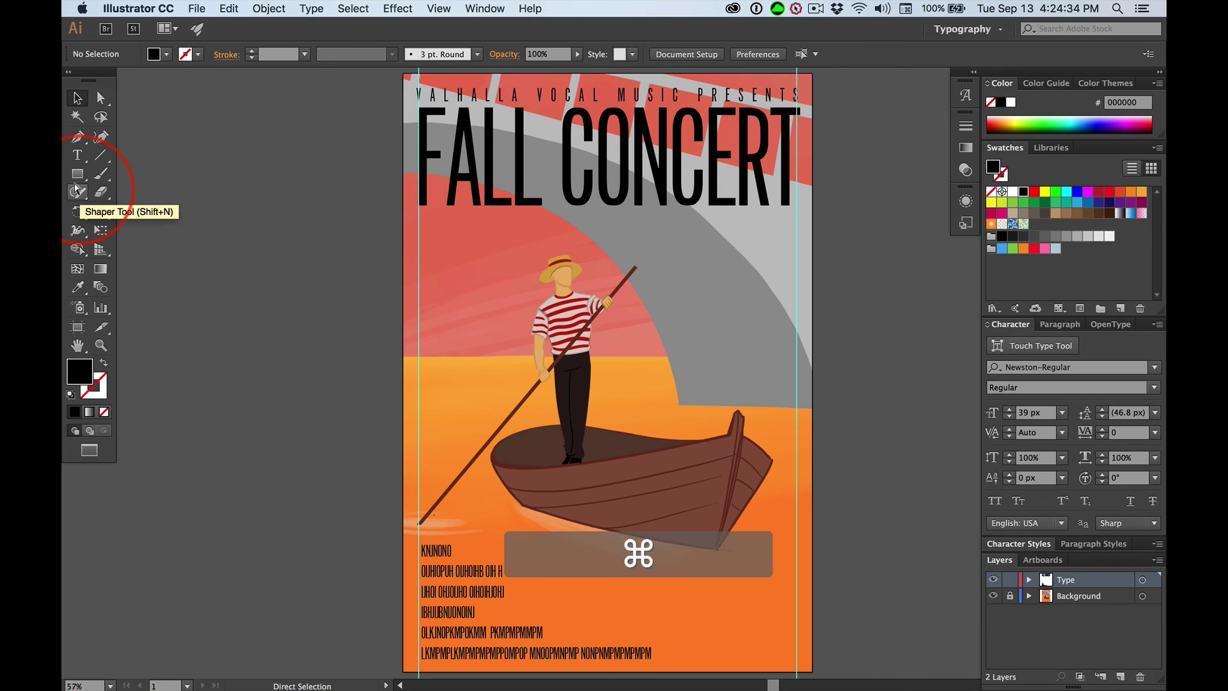
key(super+semicolon)
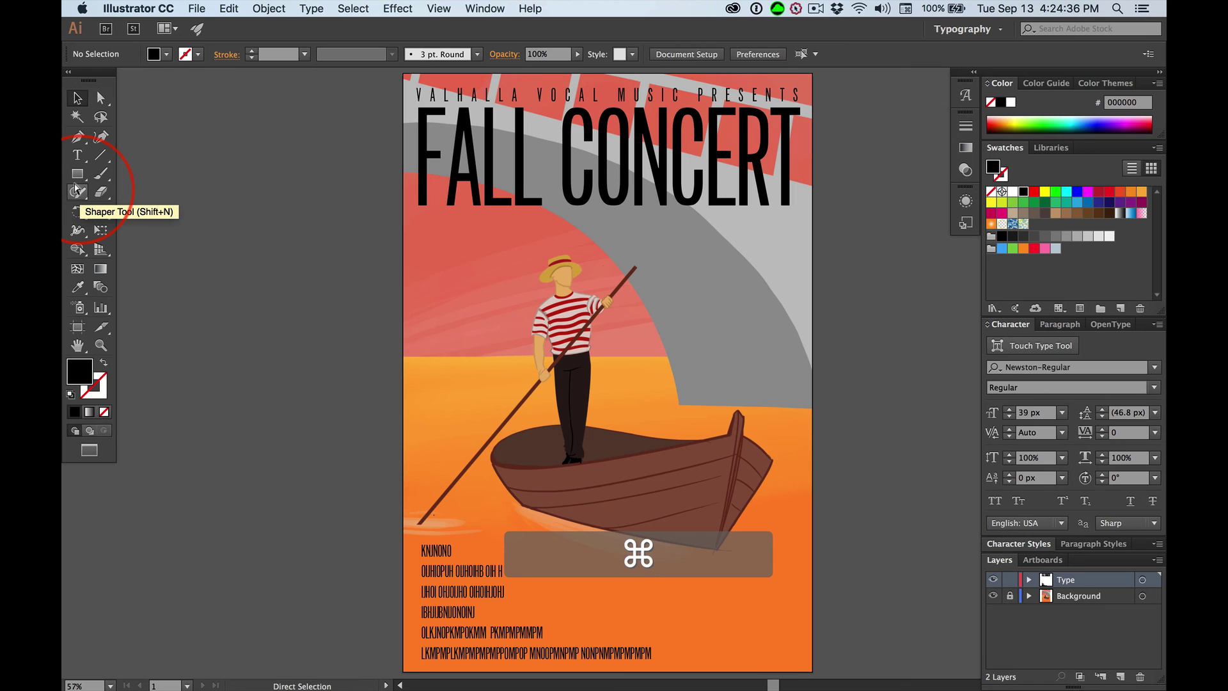
- Toggle the guides' visibility on and off to compare the poster text with the margins, leaving the guides hidden
key(super+semicolon)
key(super+semicolon)
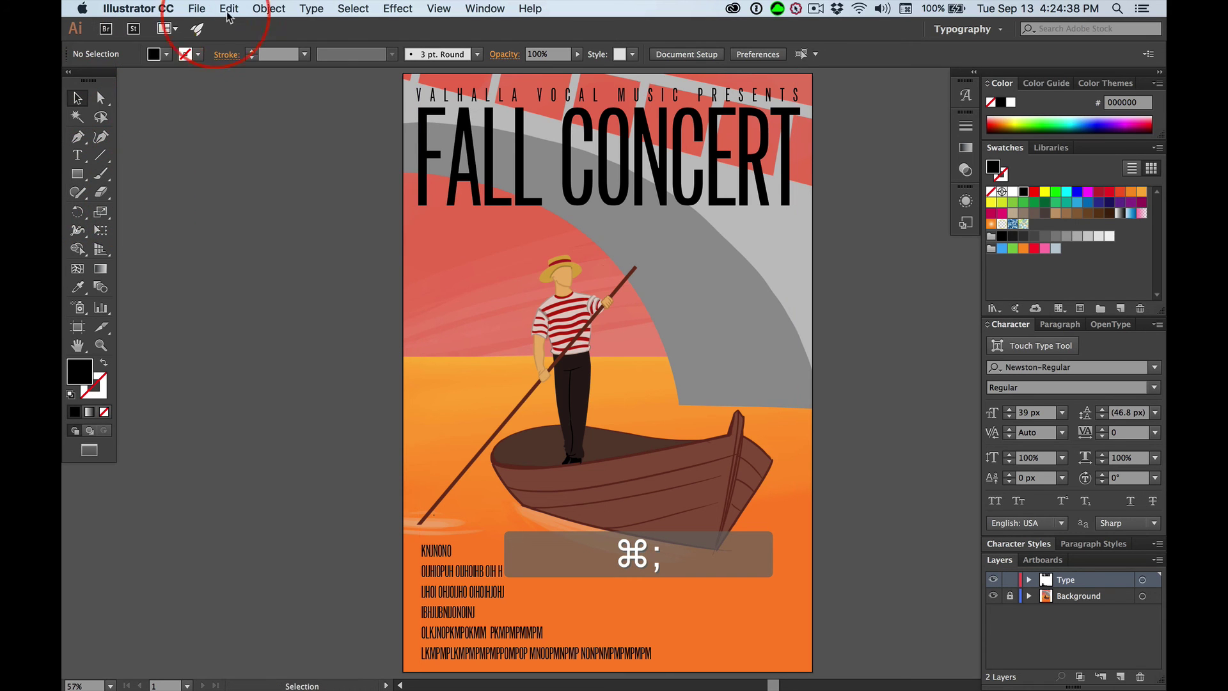
click(446, 9)
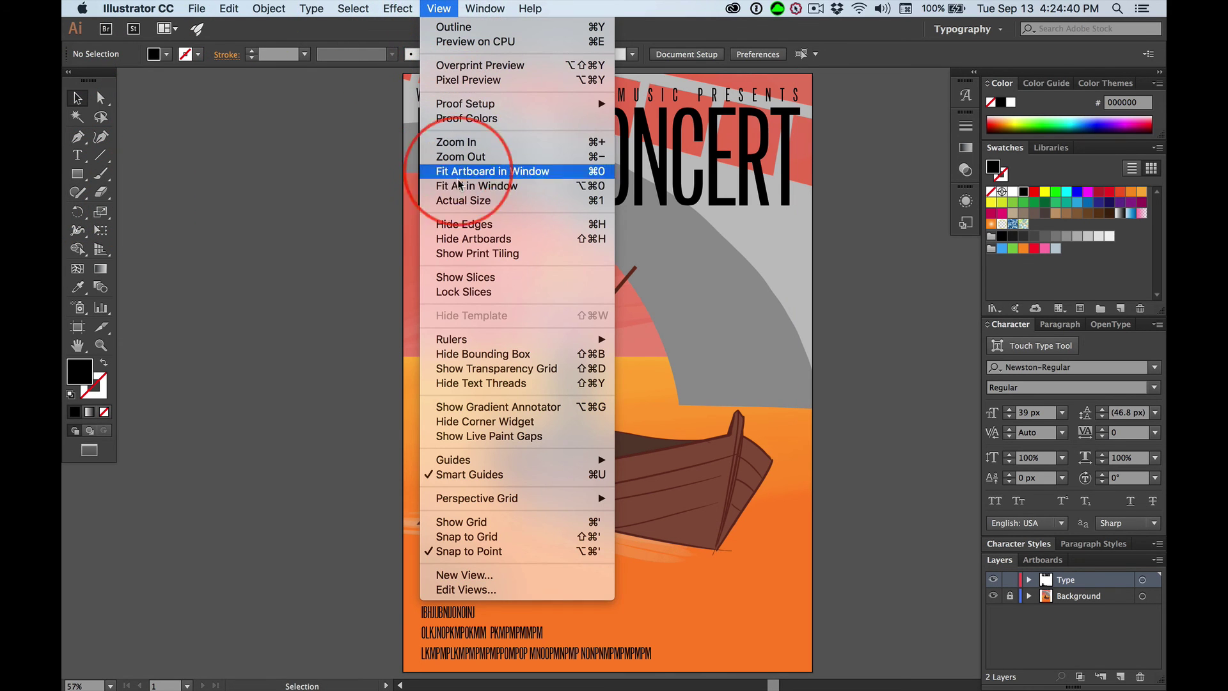
mouse_move(485, 460)
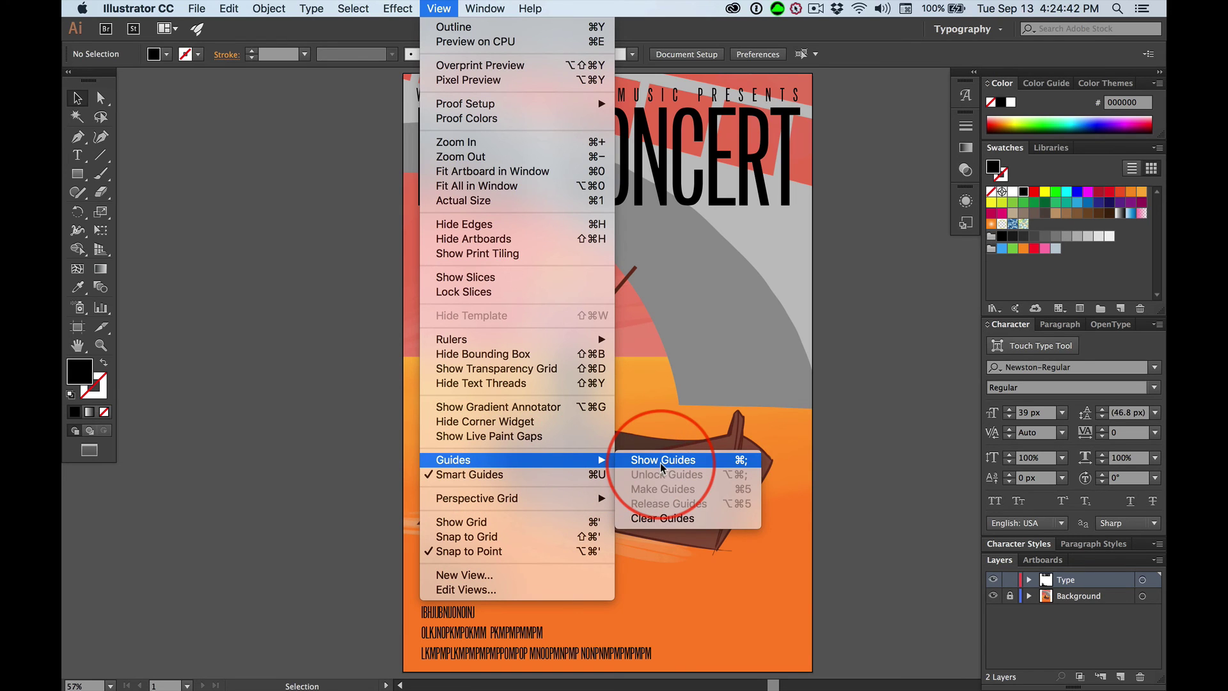
click(740, 466)
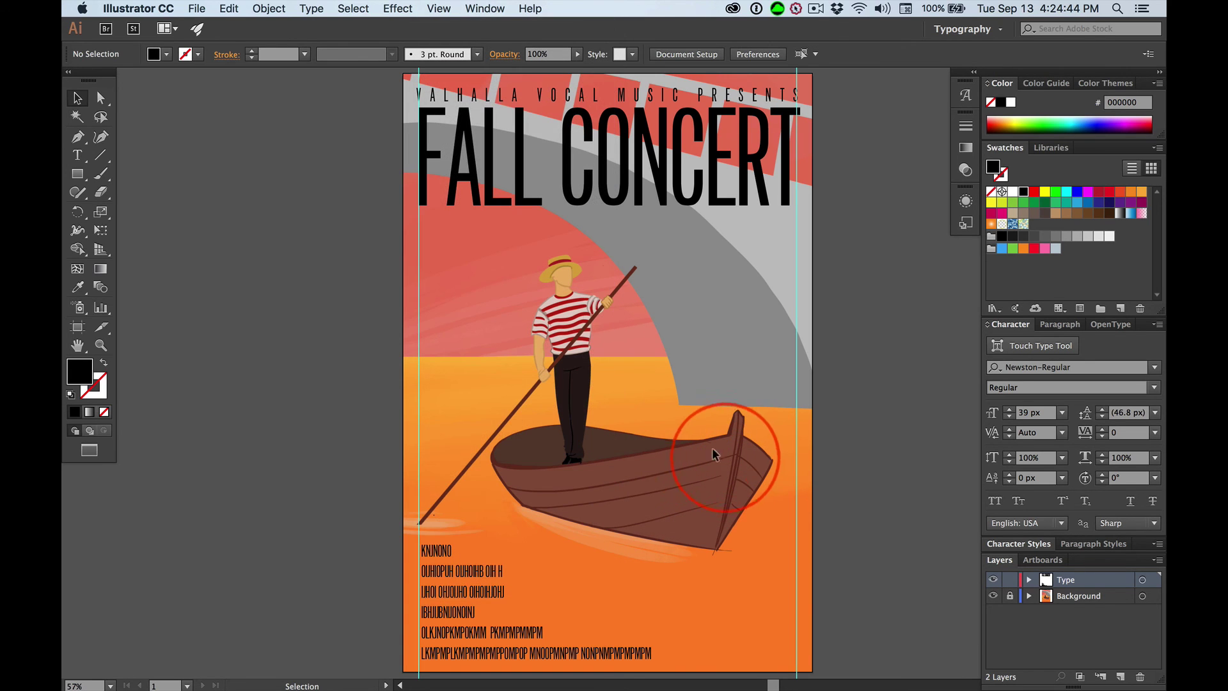
click(192, 378)
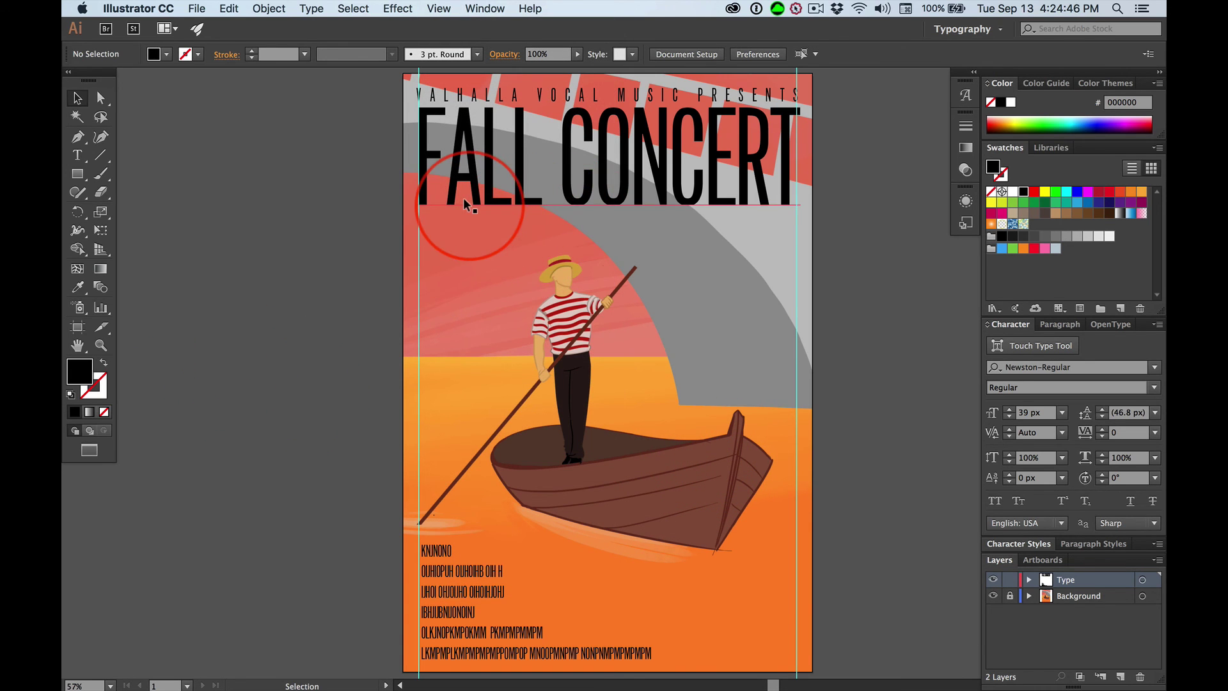
key(super+semicolon)
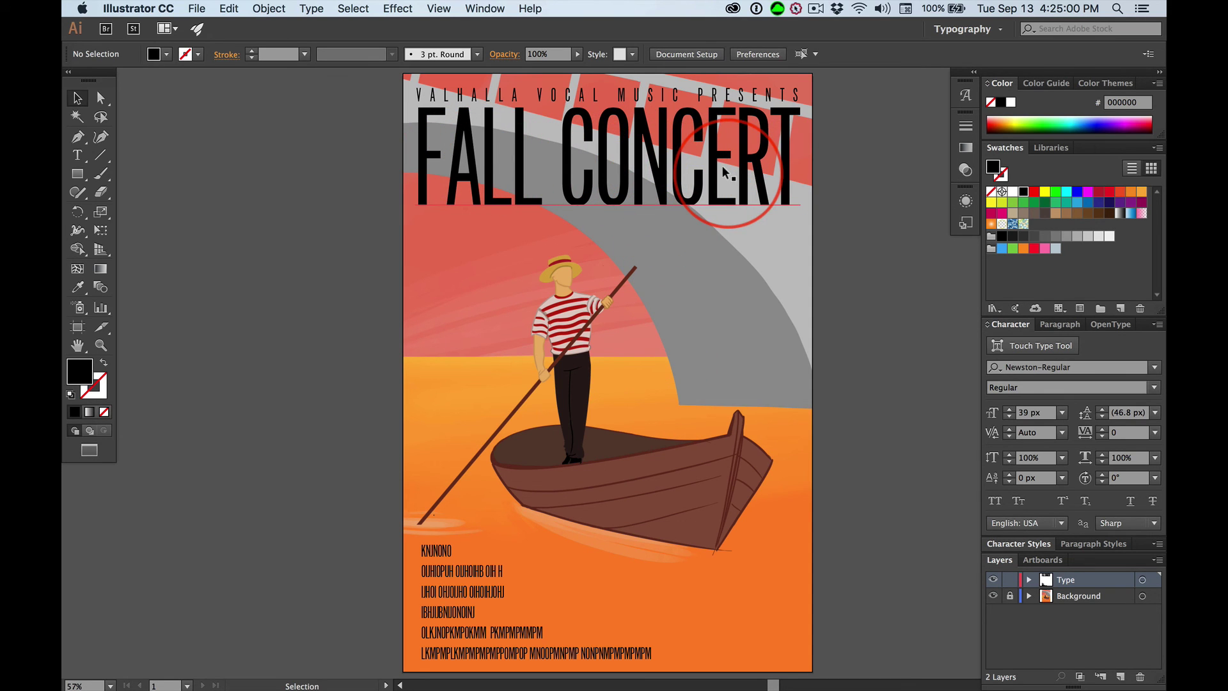
click(611, 160)
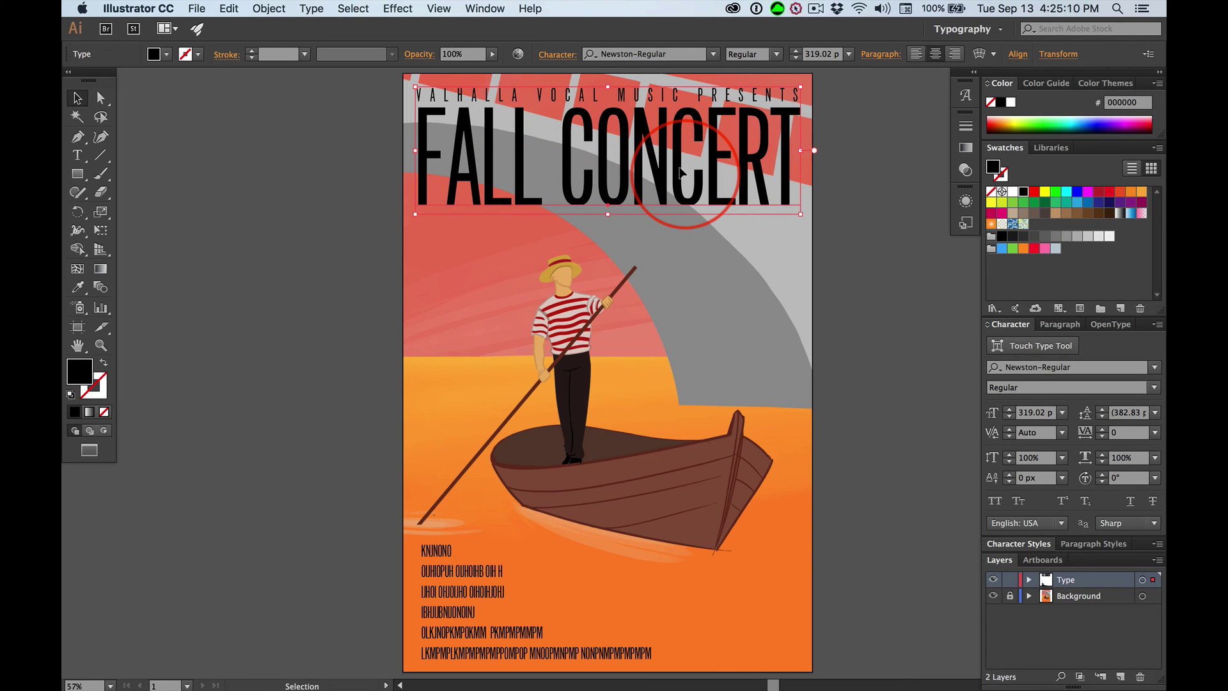
click(251, 304)
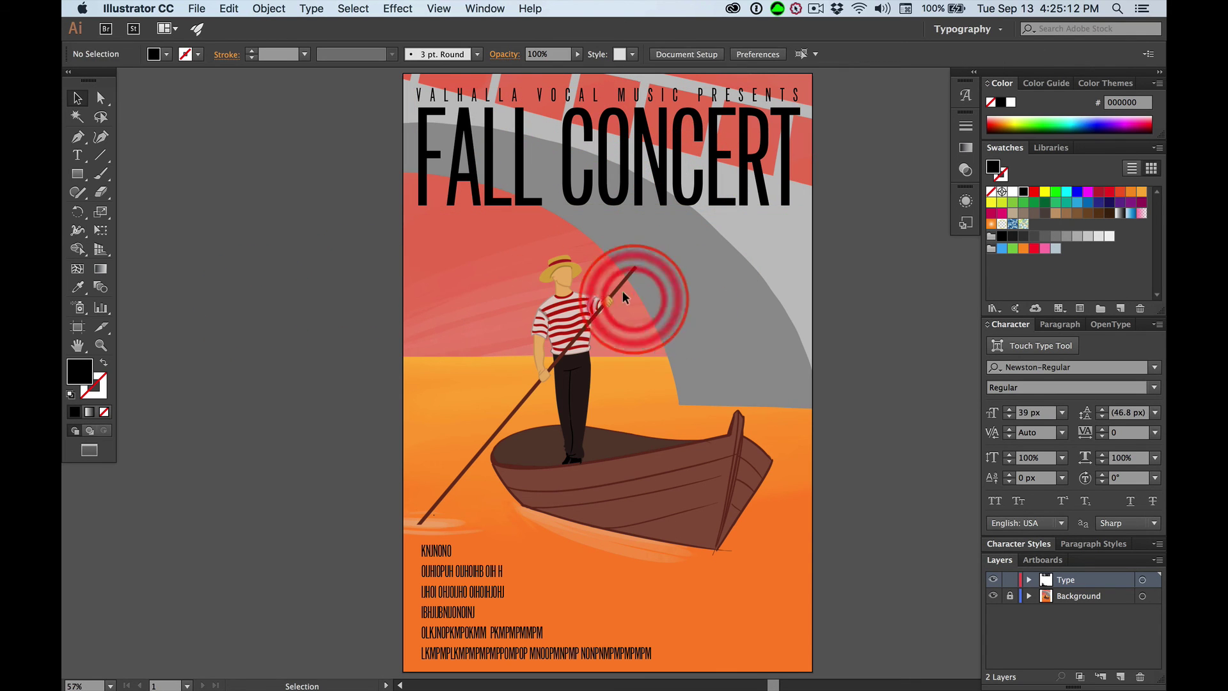